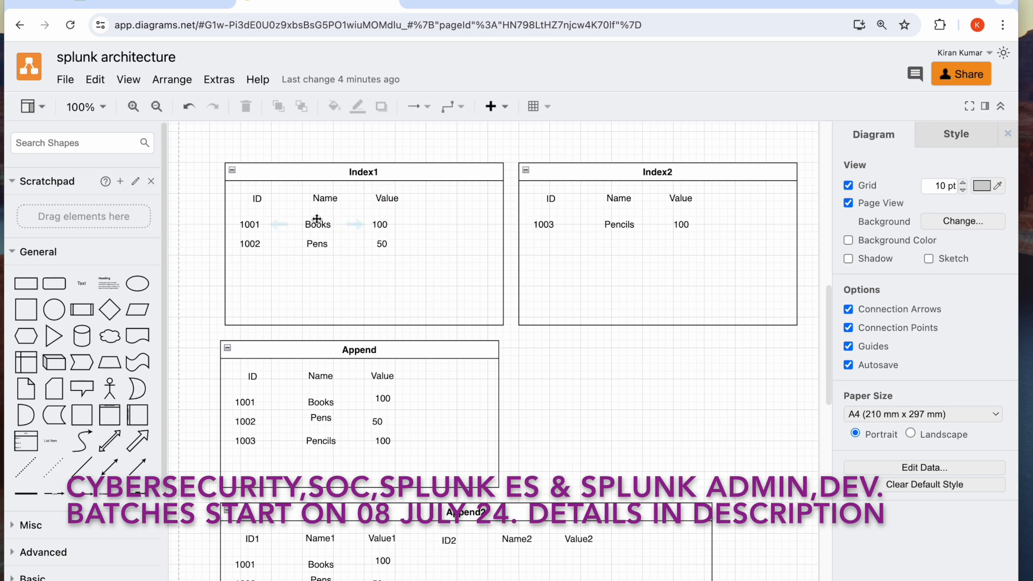
Rename the Index1 container to Table1 and the Index2 container to Table2
left_click(308, 201)
mouse_move(281, 220)
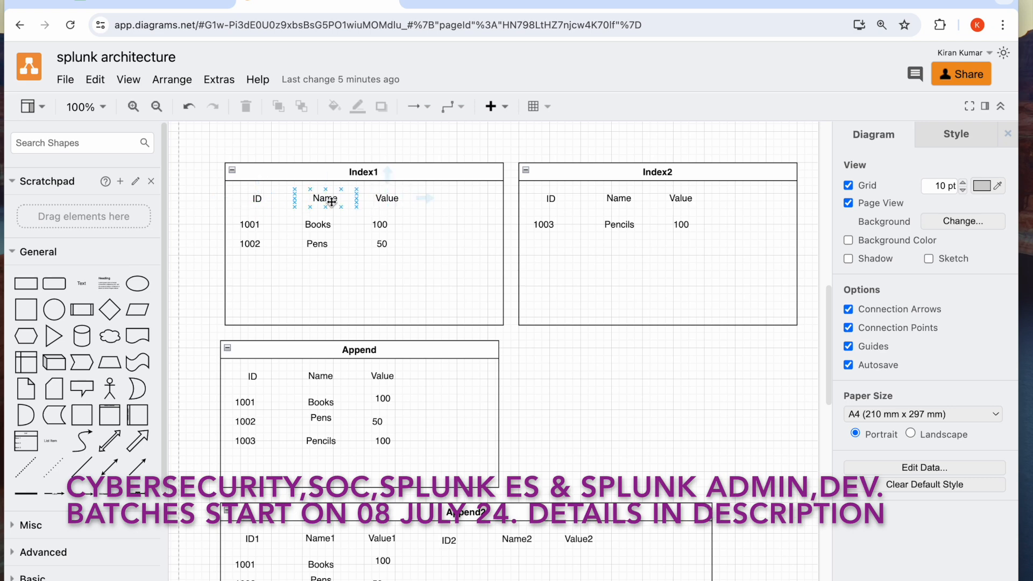
double_click(367, 176)
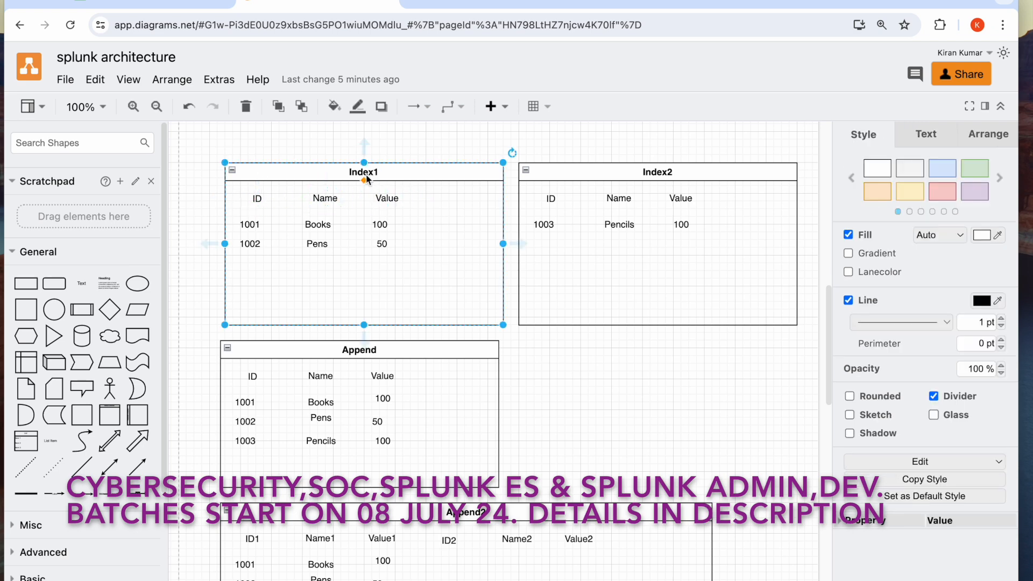
type("Ta")
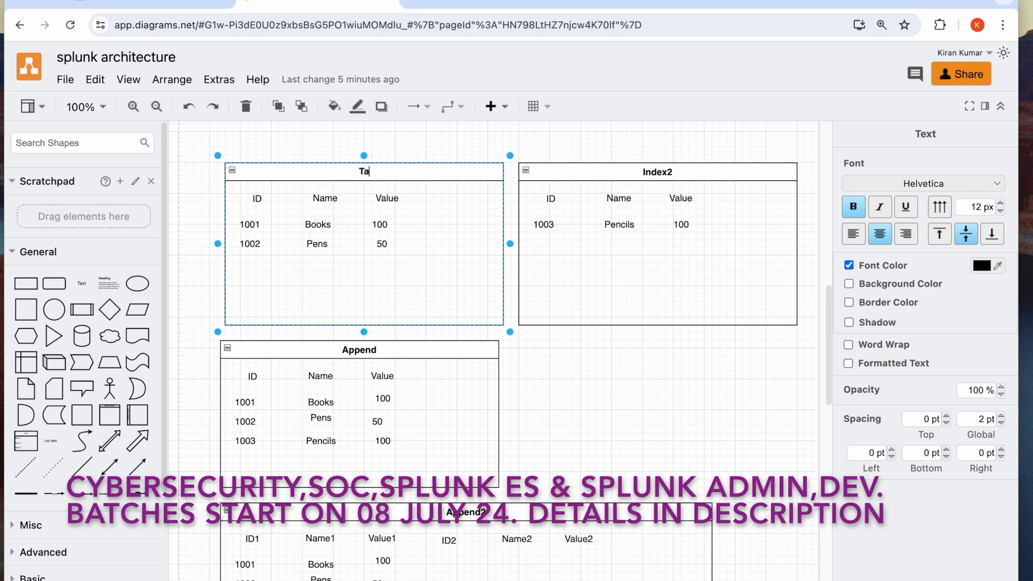
type("ble1")
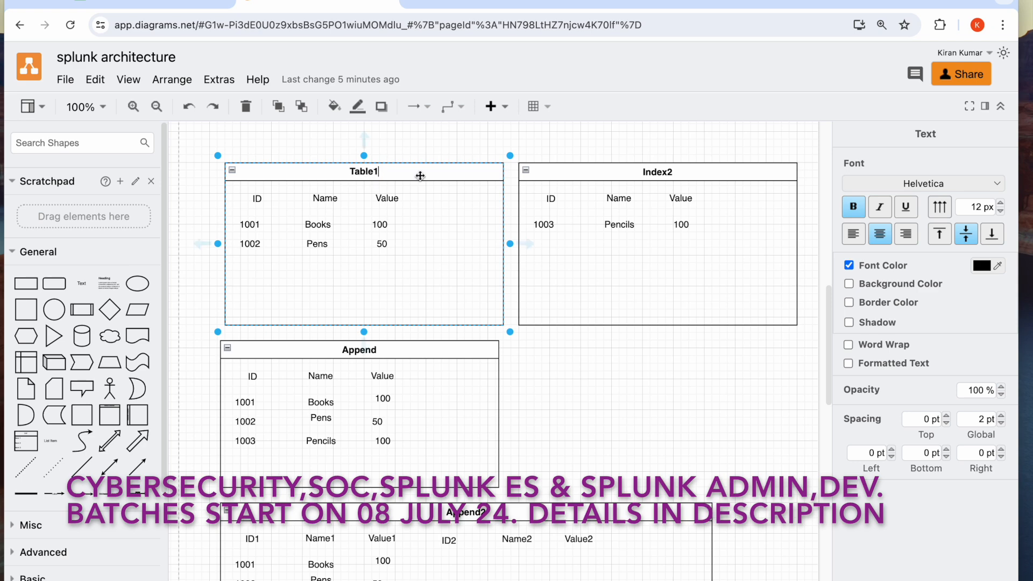
double_click(657, 172)
type("Ta")
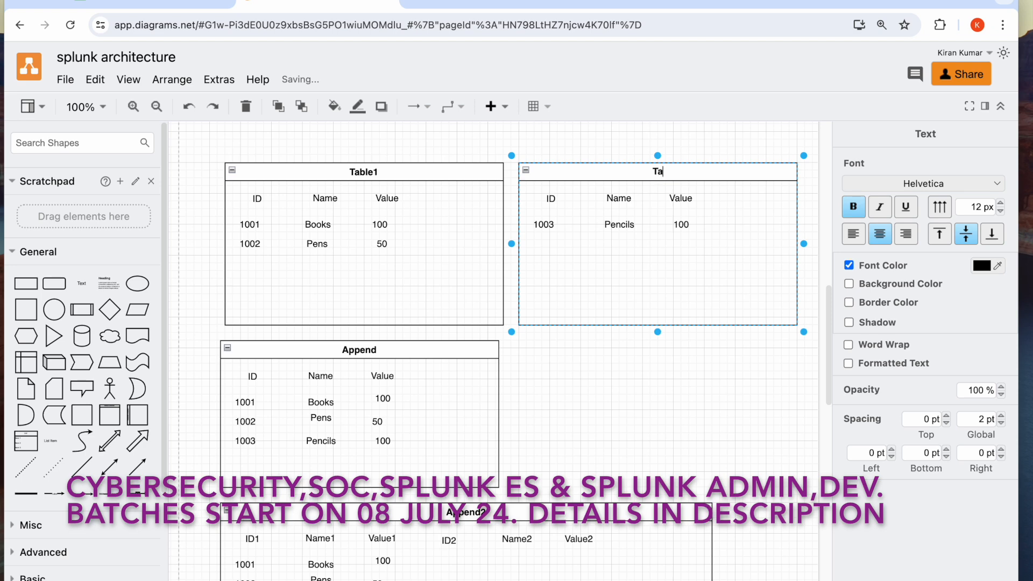
type("ble2")
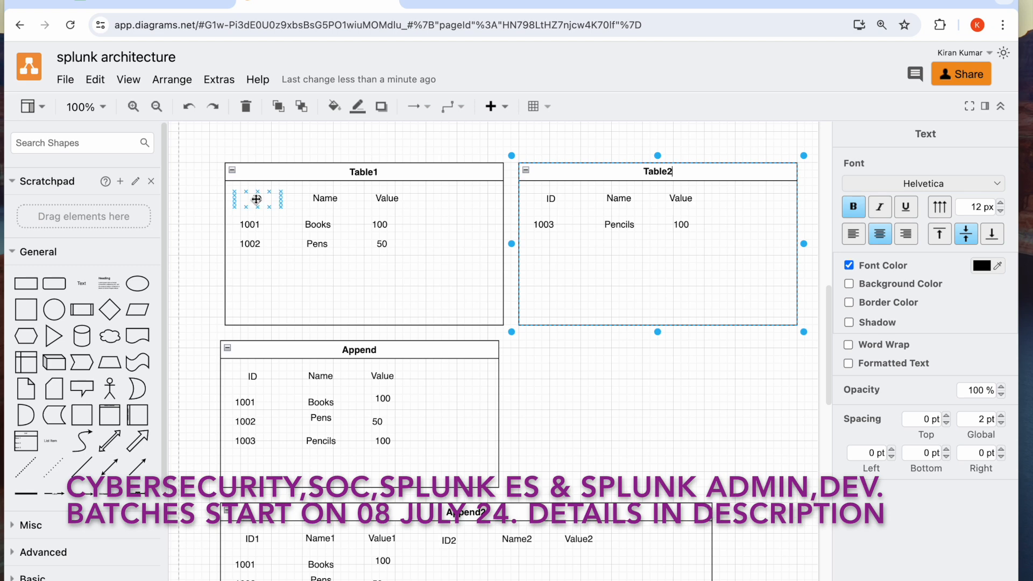
Rename Table1's column headers to ID1, Name1 and Value1
double_click(257, 200)
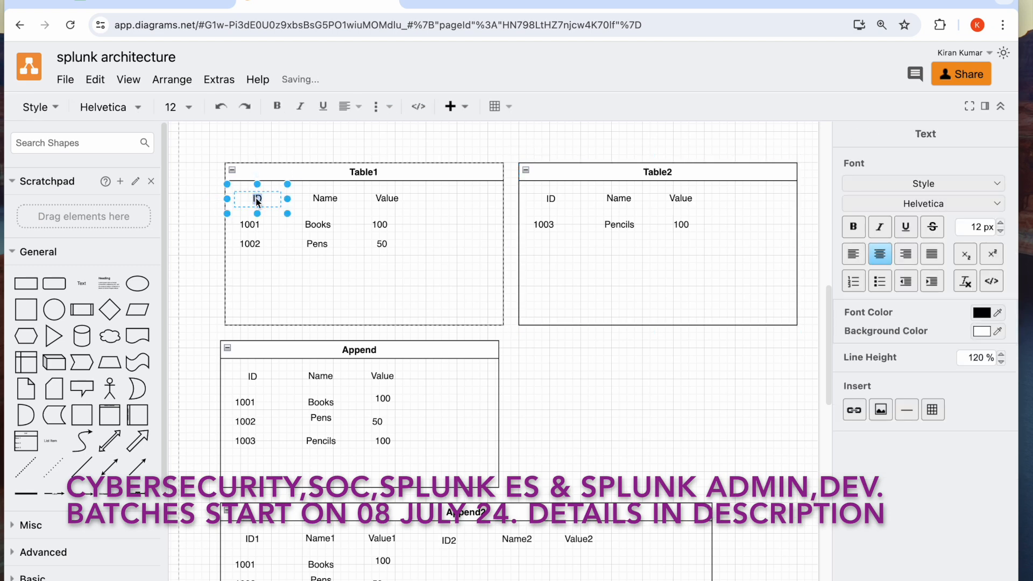
type("ID1")
left_click(312, 196)
double_click(317, 200)
type("Name1")
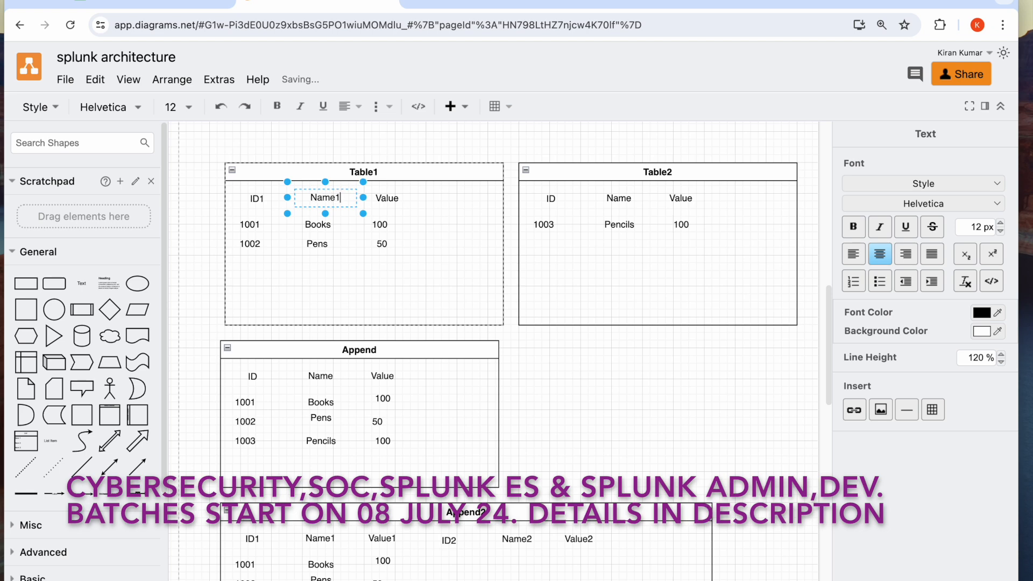
left_click(385, 199)
double_click(386, 199)
type("Va")
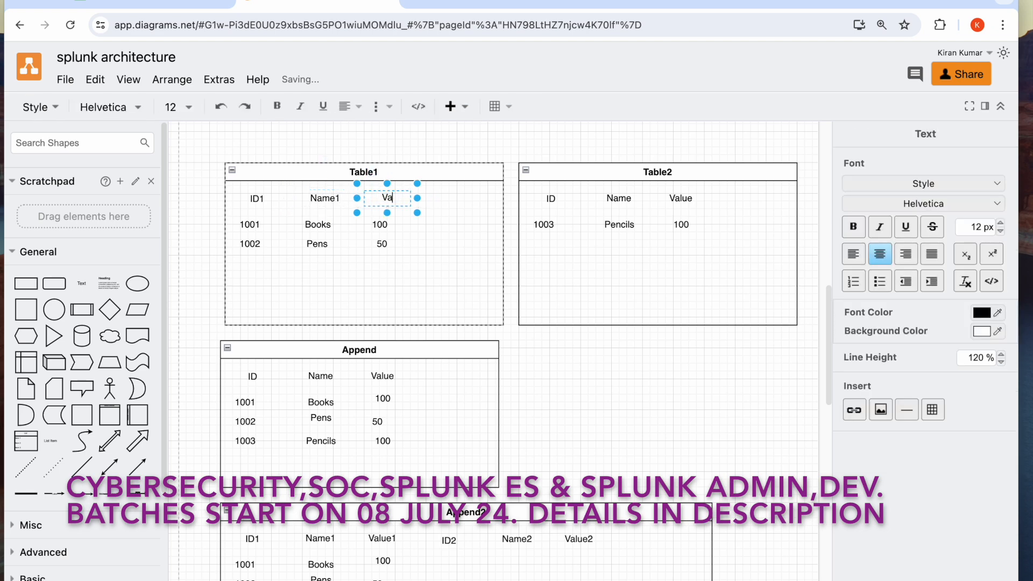
type("lue1")
Rename Table2's column headers to ID2, Name2 and Value2
left_click(549, 200)
double_click(549, 200)
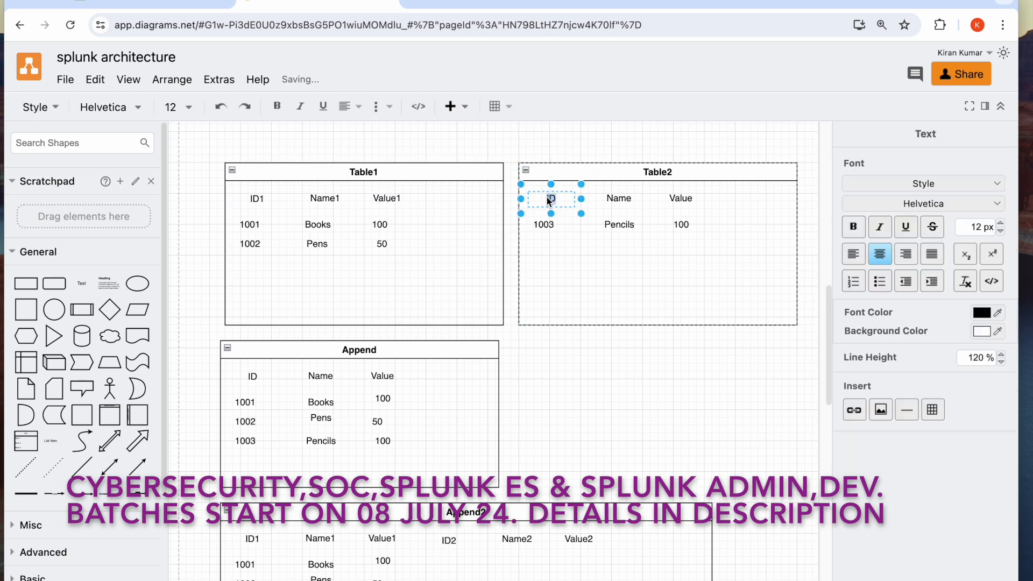
type("ID2")
double_click(620, 200)
type("Name2")
left_click(680, 200)
double_click(681, 200)
type("Value2")
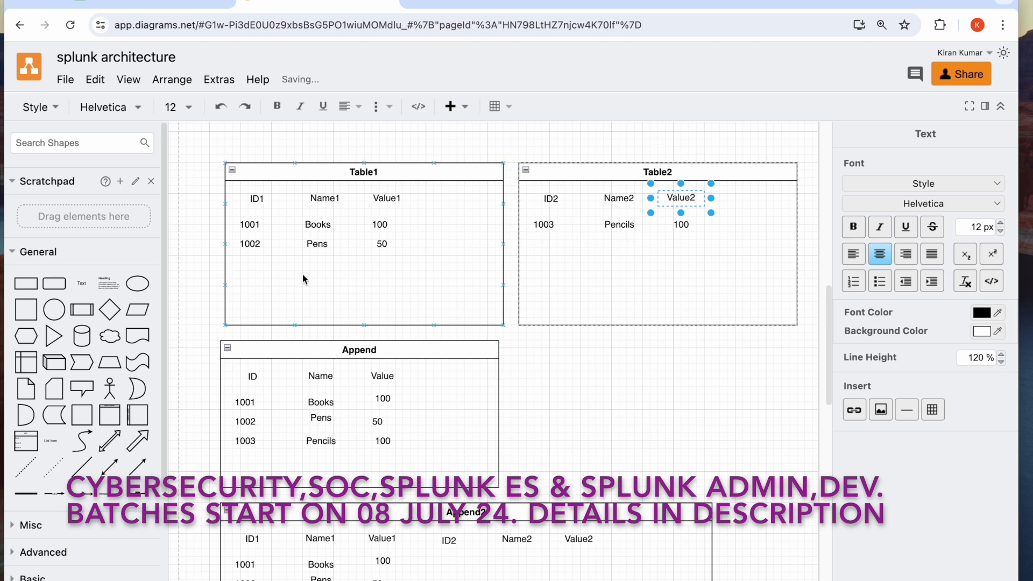
scroll(399, 363, "down", 5)
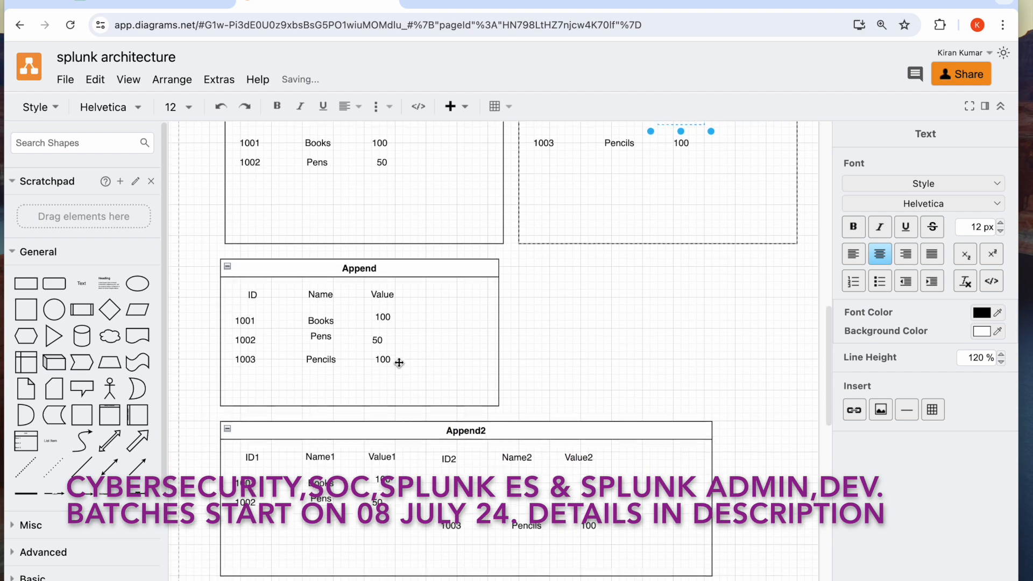
scroll(401, 442, "up", 4)
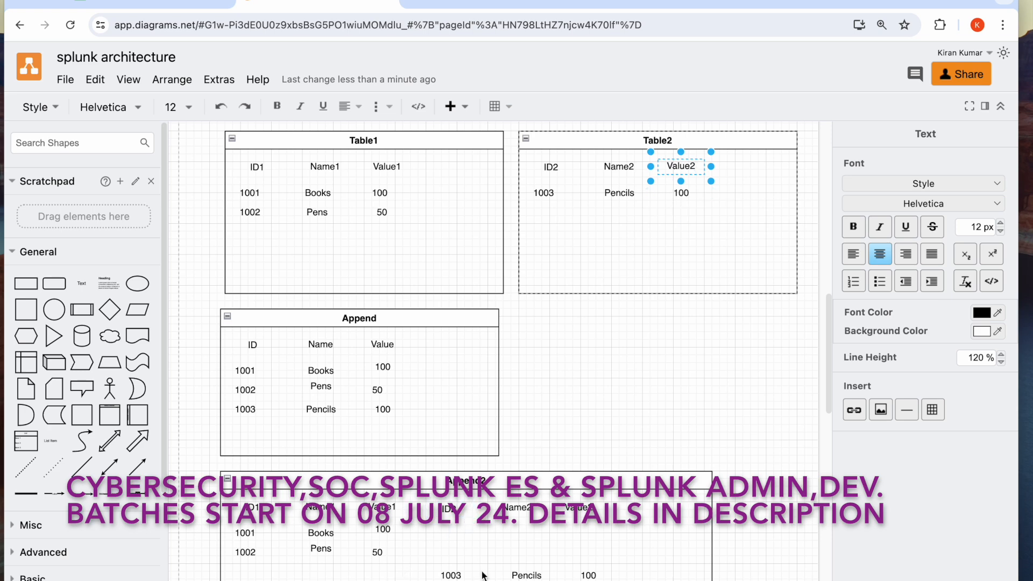
scroll(483, 576, "down", 1)
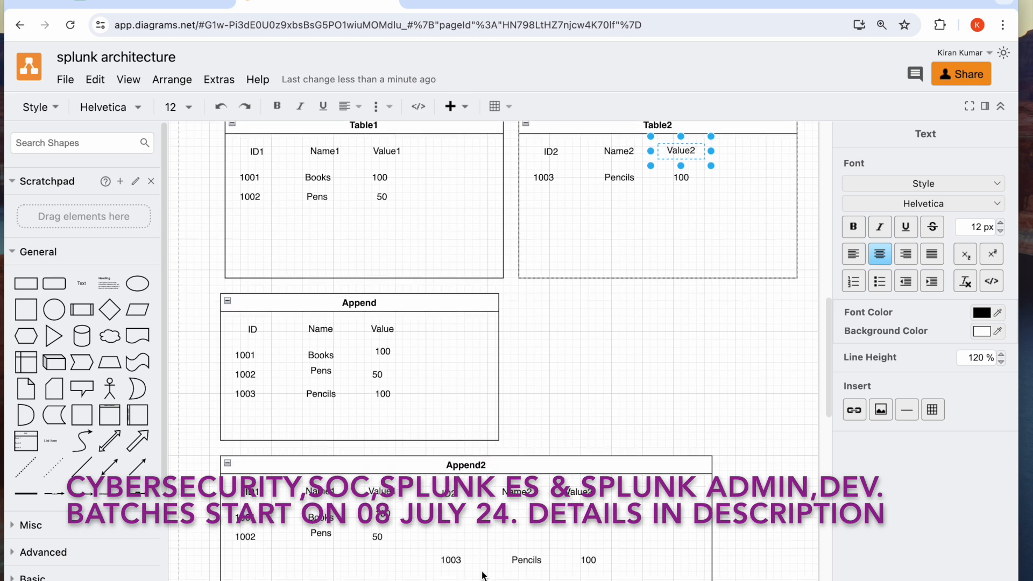
scroll(483, 575, "up", 1)
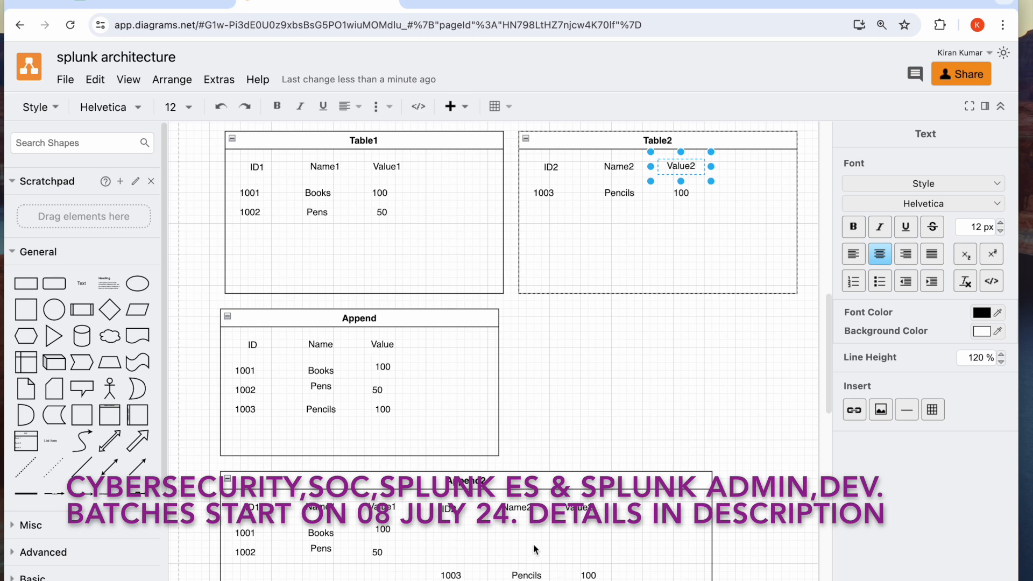
Switch to Splunk Enterprise and open the Search & Reporting app
left_click(143, 4)
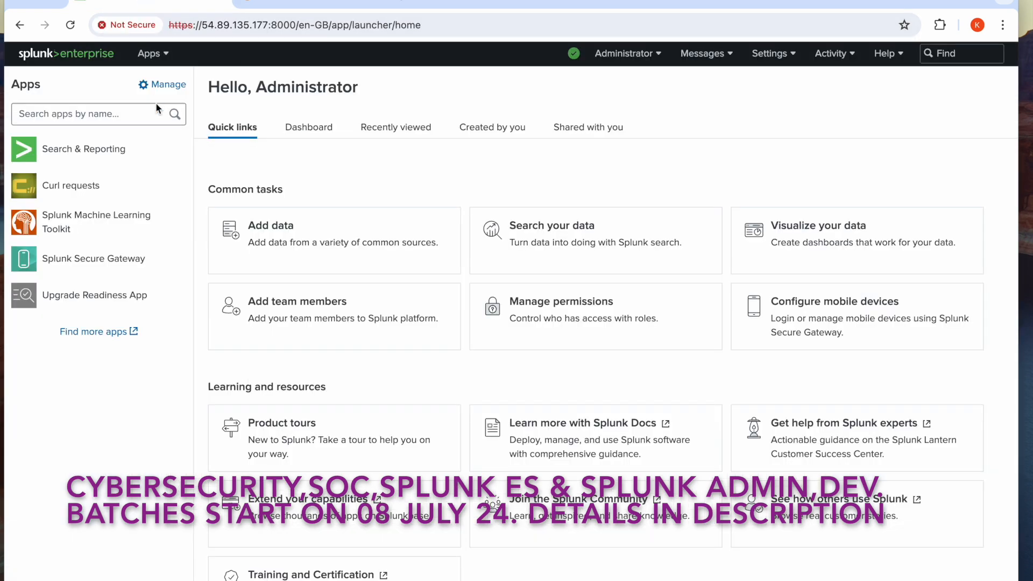
left_click(96, 155)
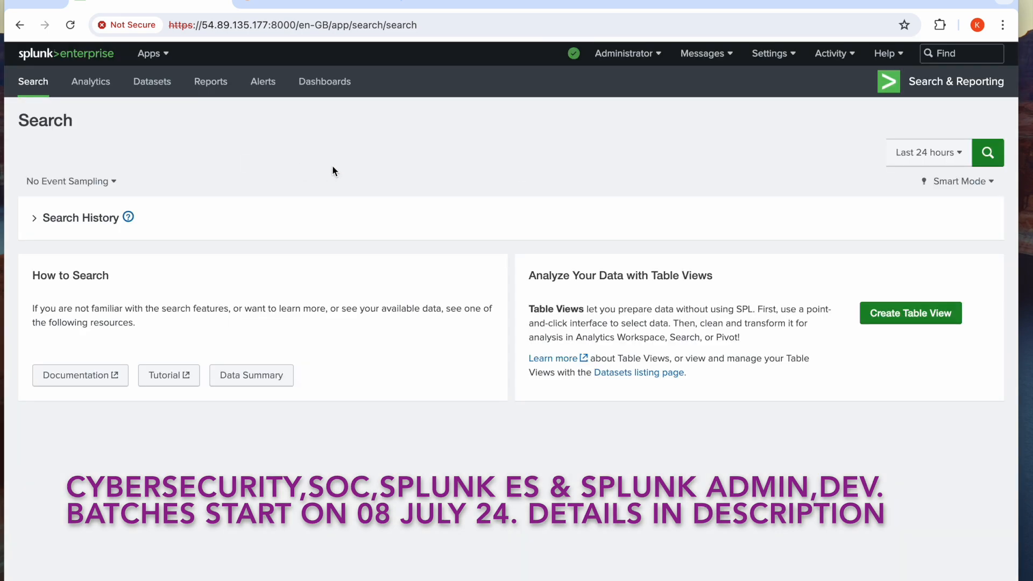
Enter the search query index=products1_index sourcetype=csv
left_click(225, 154)
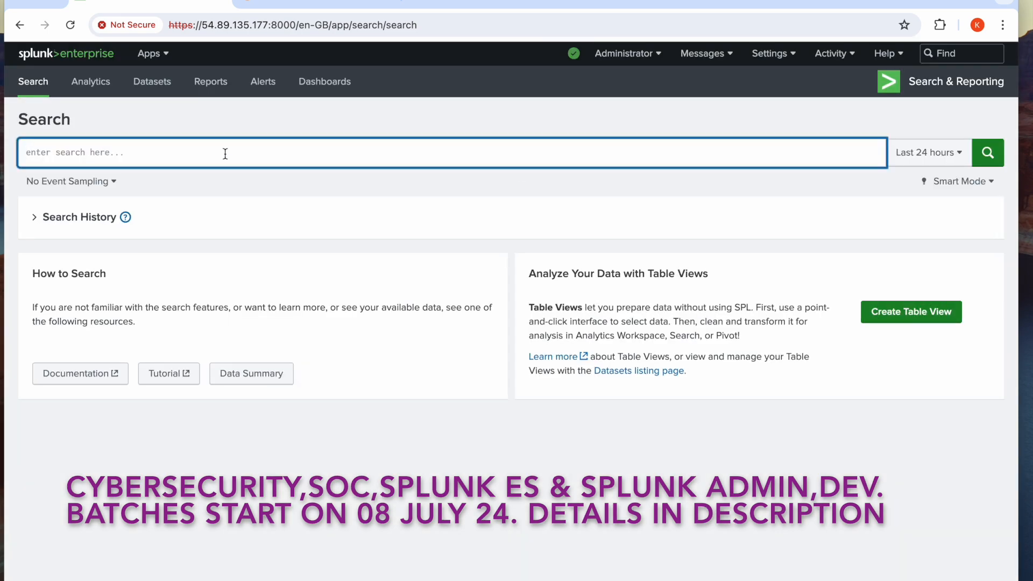
type("ind")
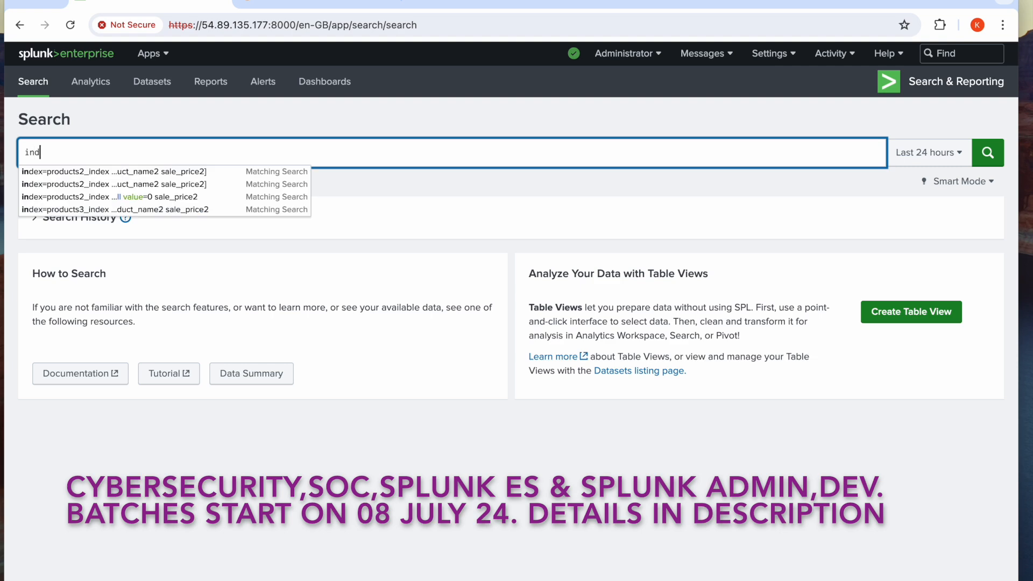
type("ex=")
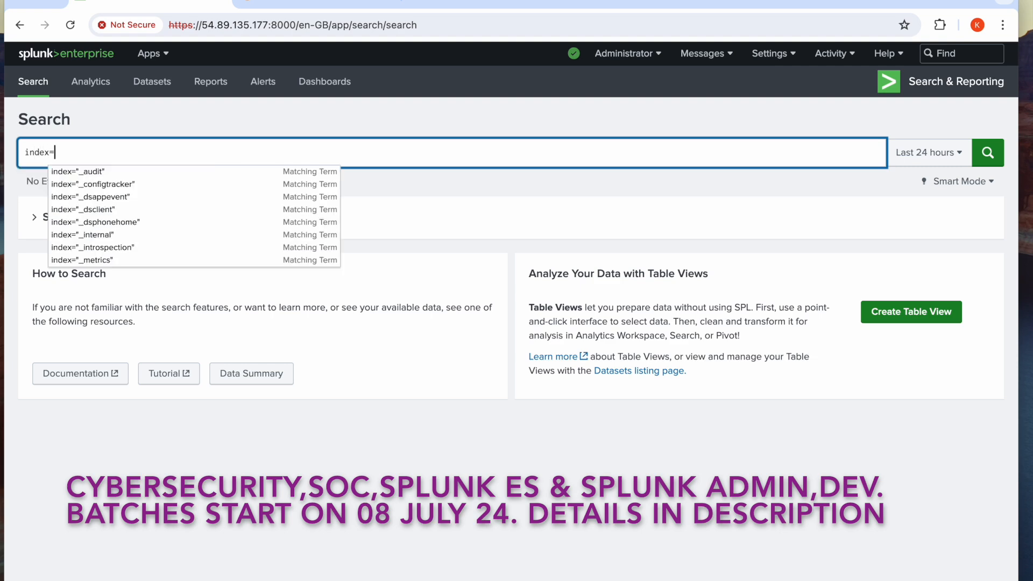
type("products")
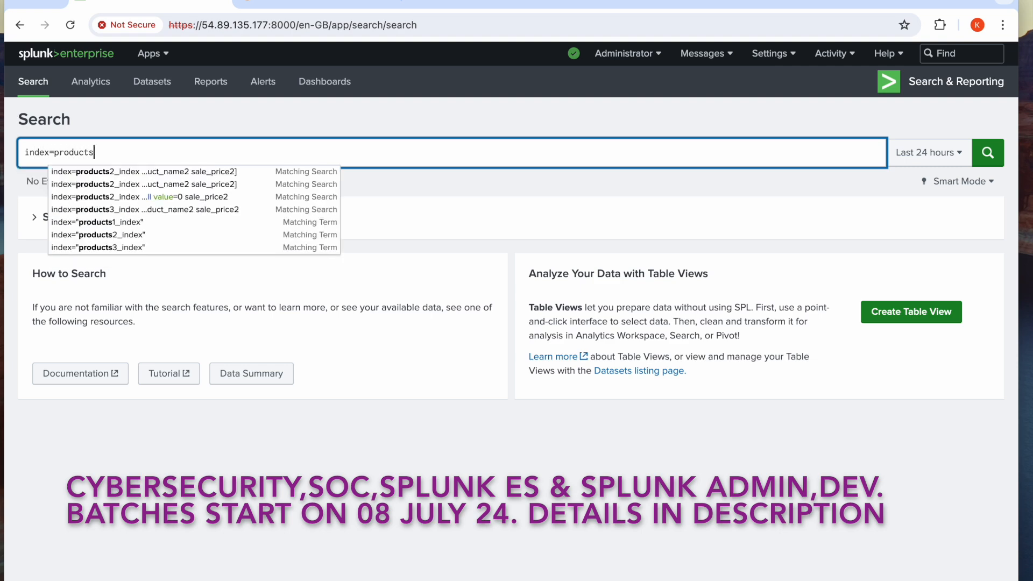
type("1_")
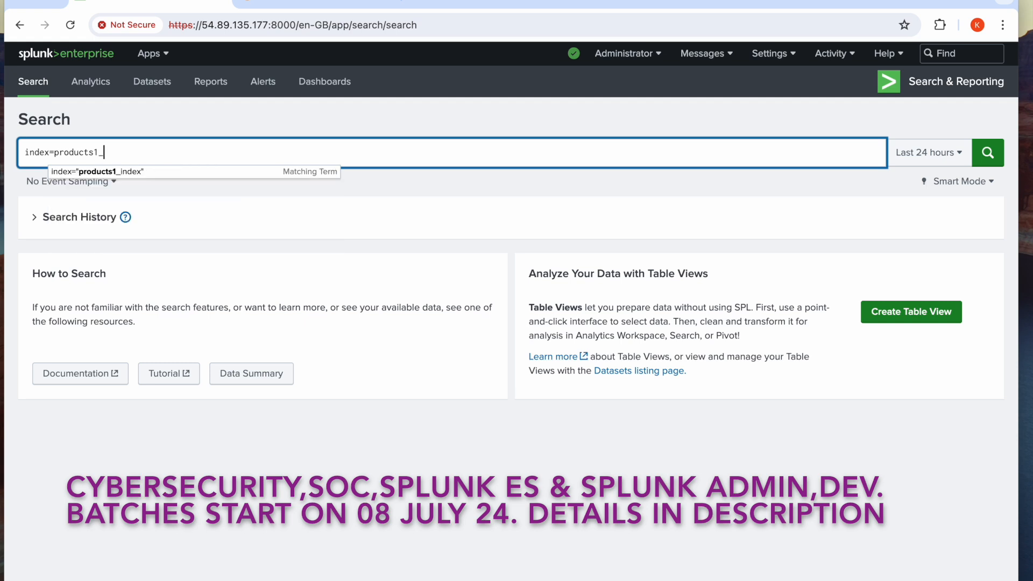
type("index s")
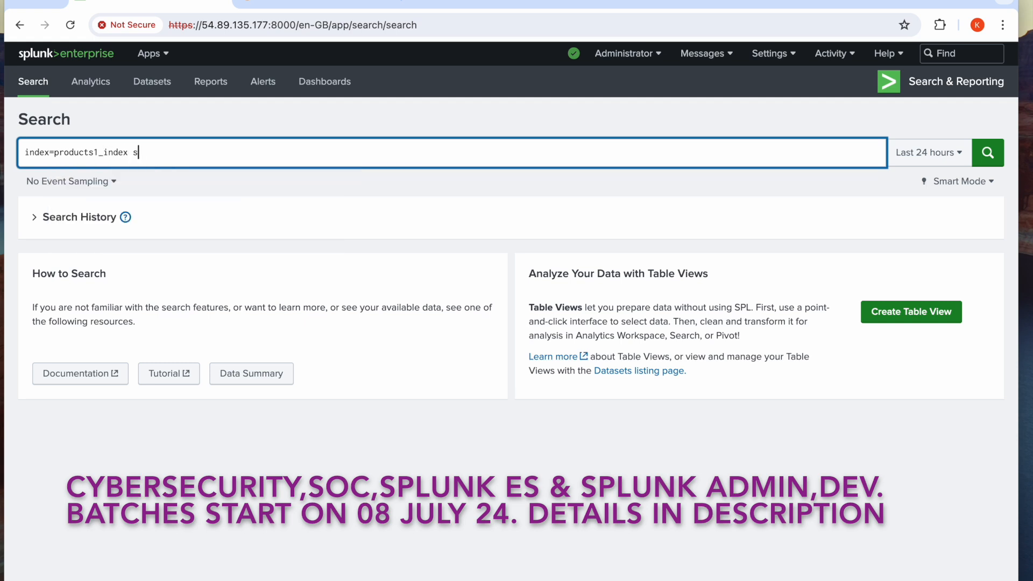
type("ourcety")
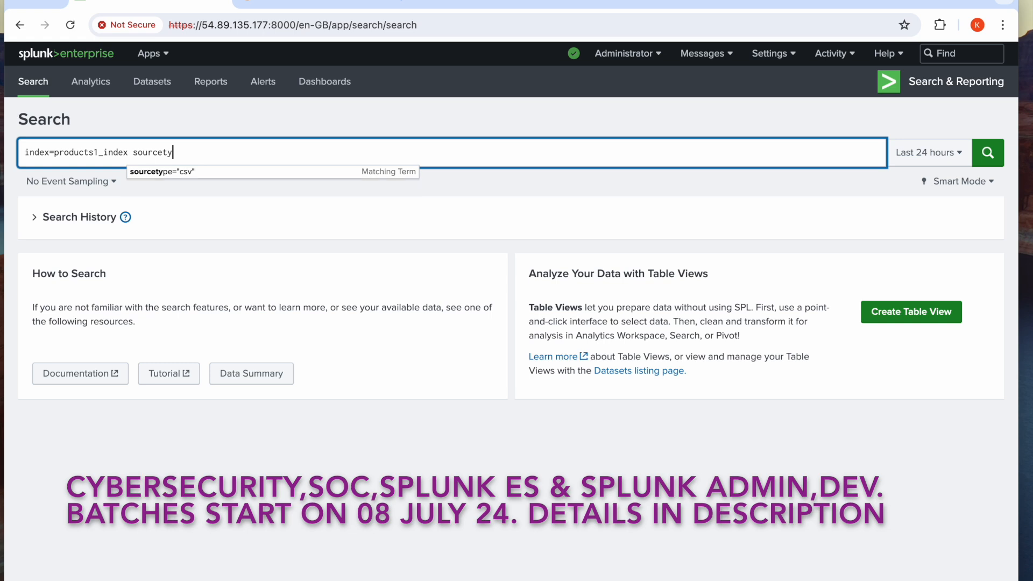
type("pe=cs")
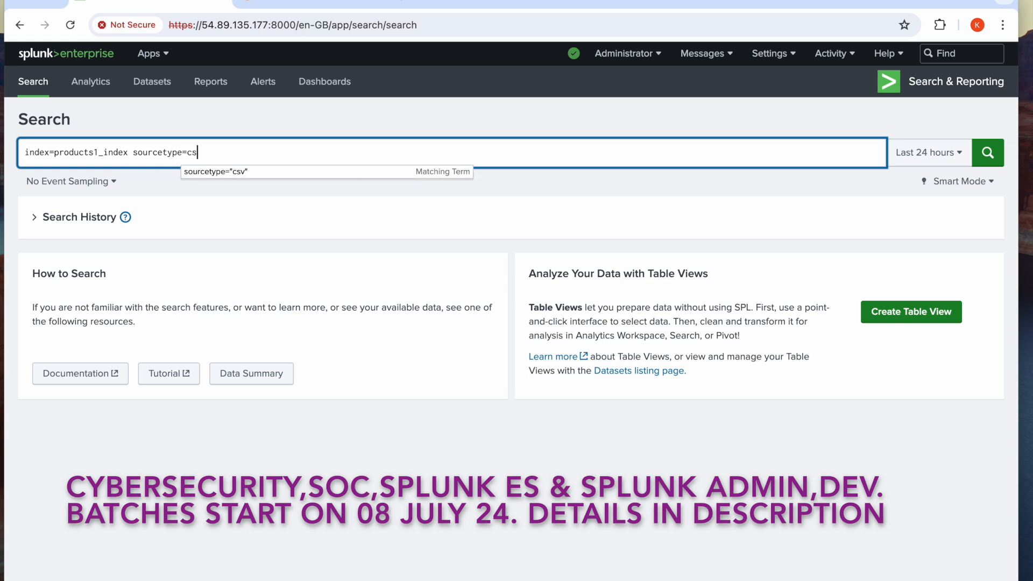
type("v")
Set the search time range to All time and run the query
left_click(959, 159)
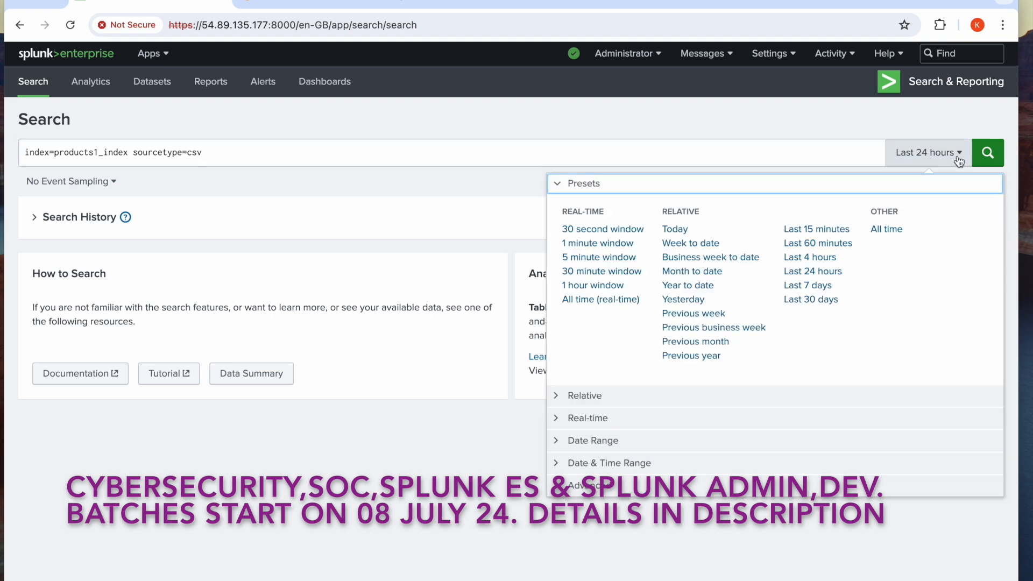
left_click(887, 230)
left_click(990, 158)
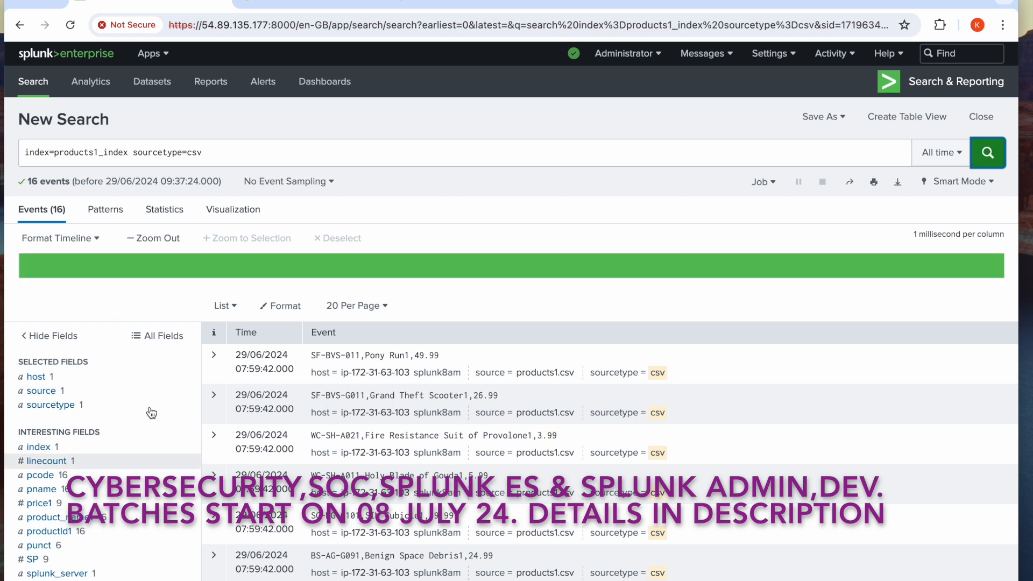
Extend the query with | table productId1 product_name1 price1 and run it
left_click(296, 156)
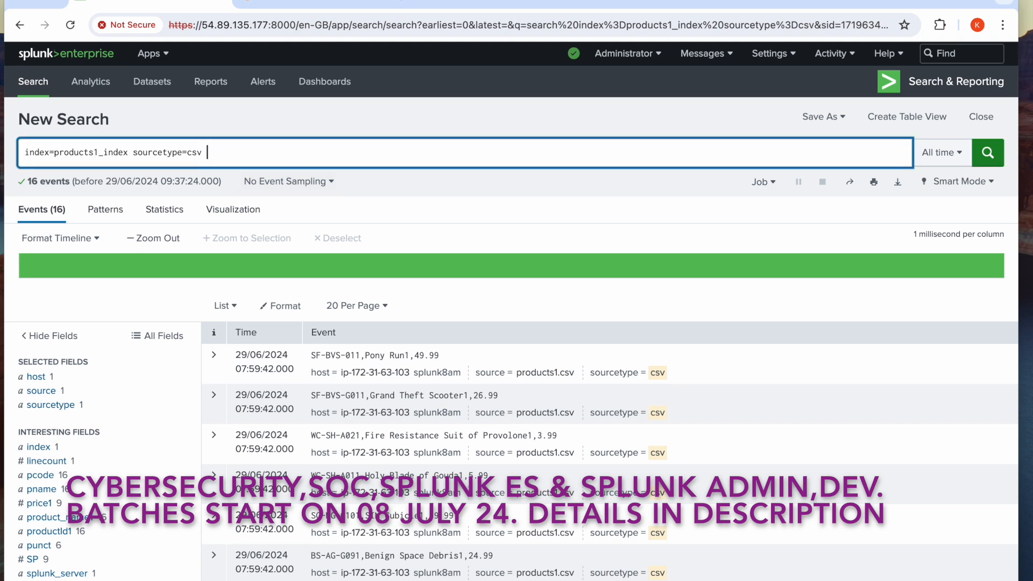
type("| table ")
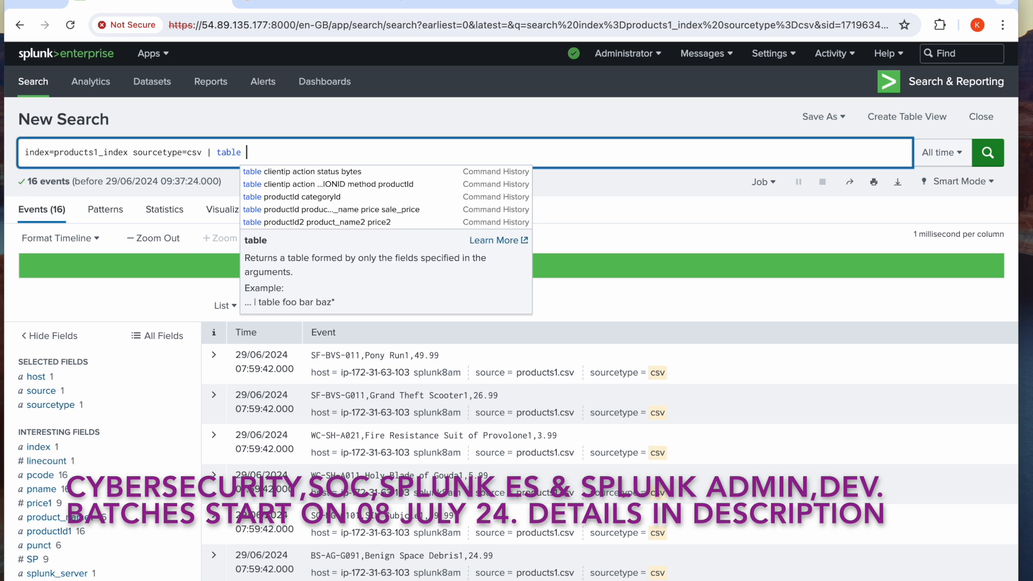
type("product")
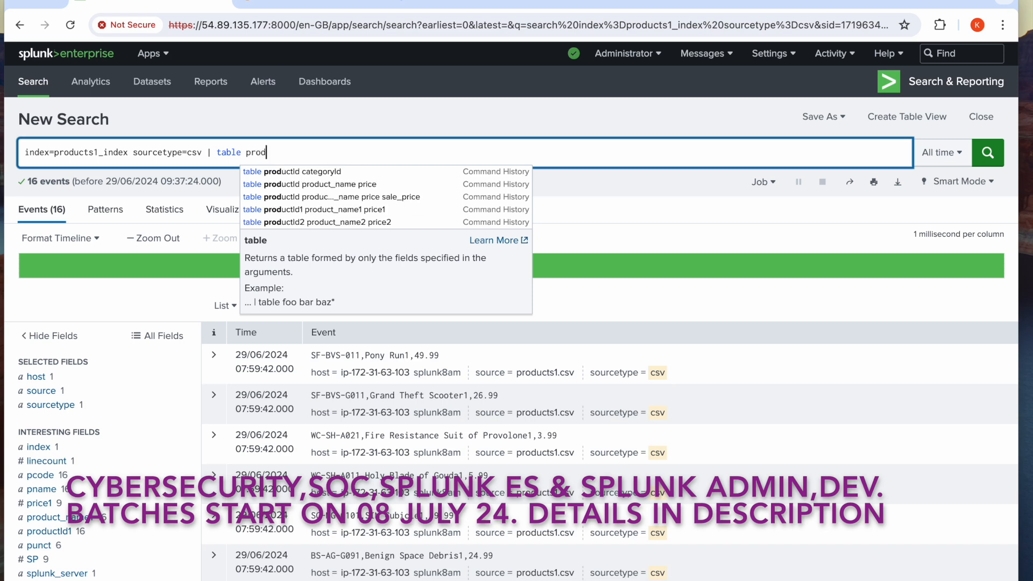
type("Id1")
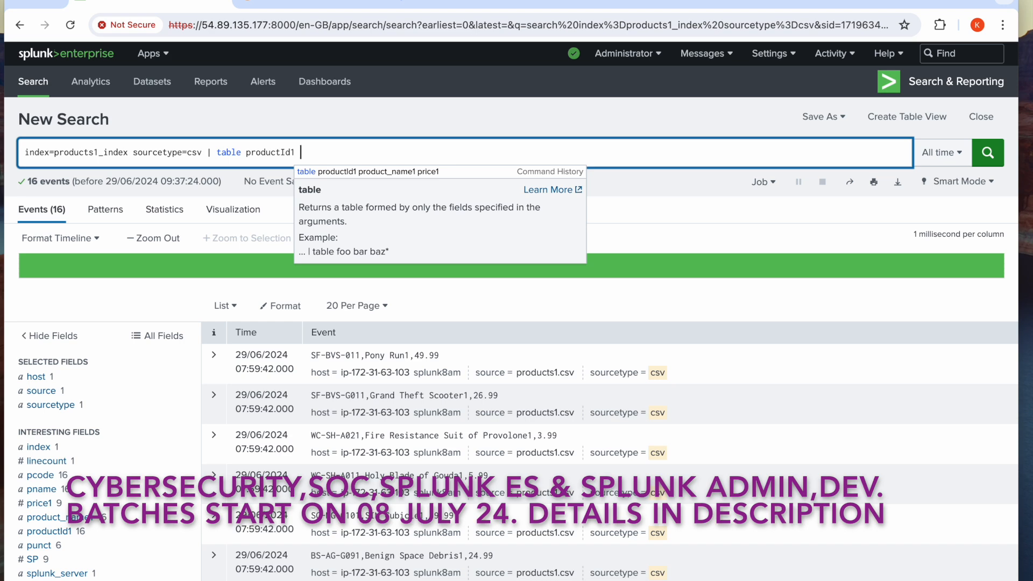
left_click(361, 171)
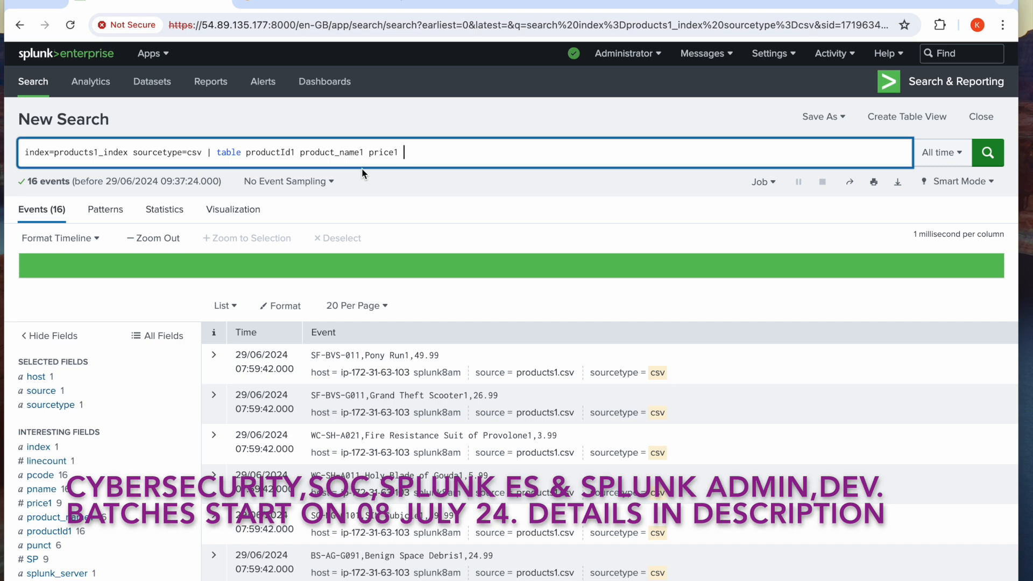
left_click(989, 155)
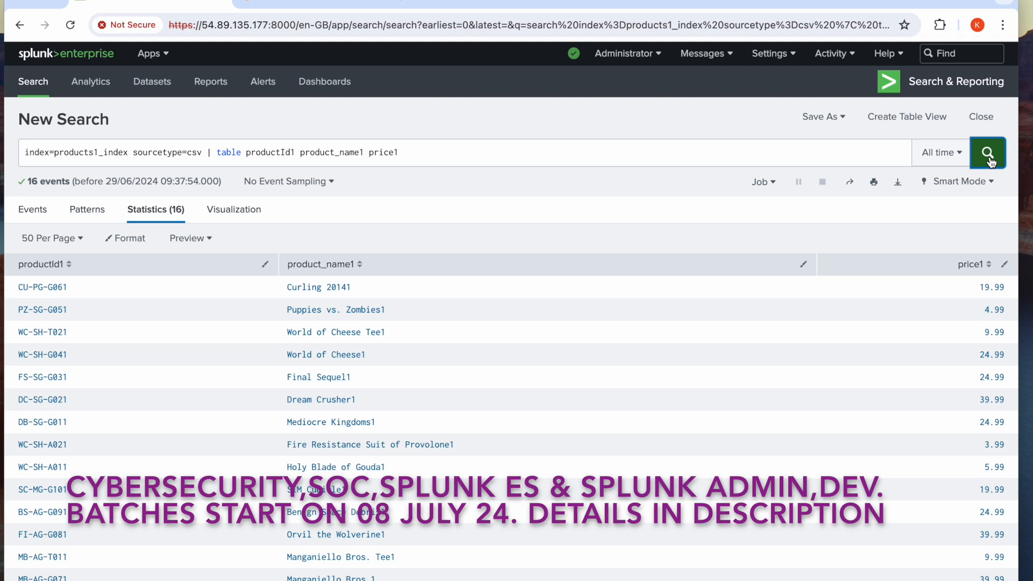
Duplicate the browser tab that holds the products1_index search
right_click(145, 2)
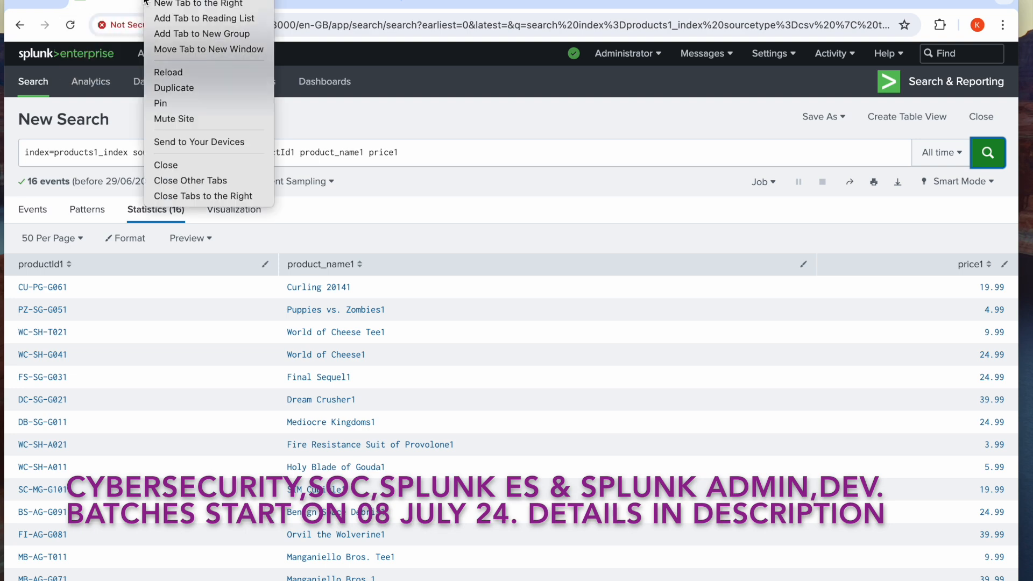
left_click(189, 89)
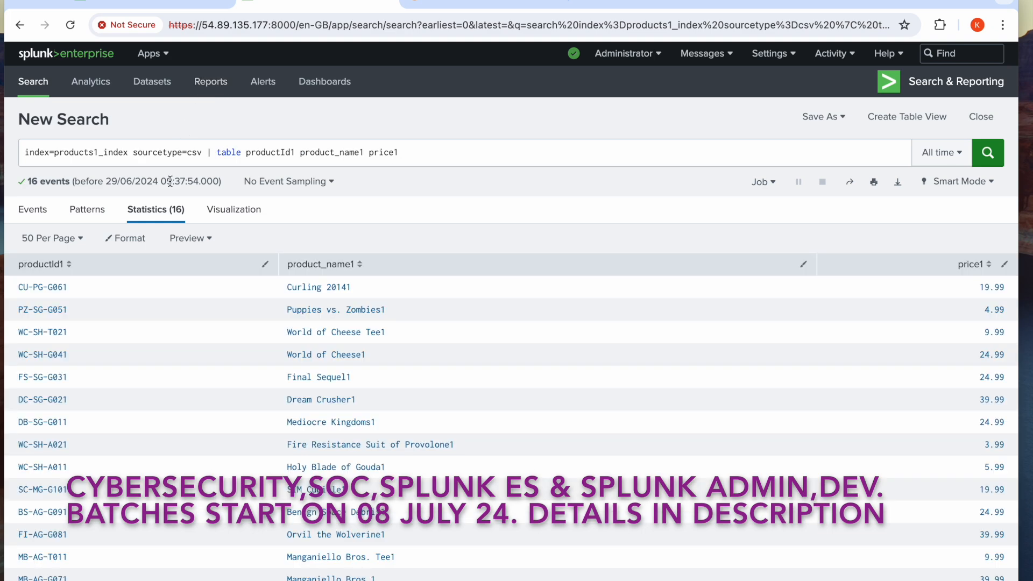
Change the index in the duplicated search query to products2_index
left_click(100, 153)
key("BackSpace")
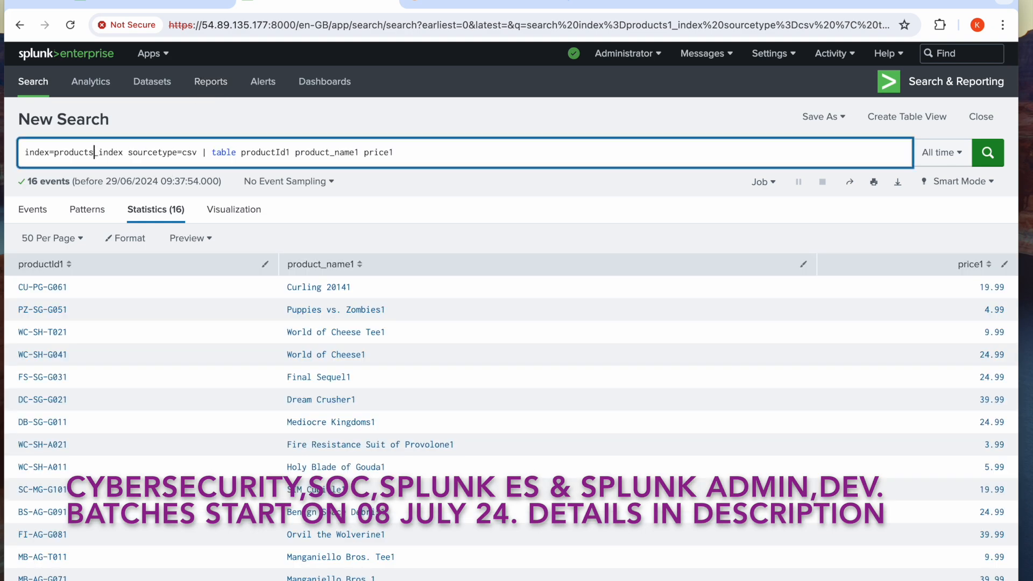
type("2")
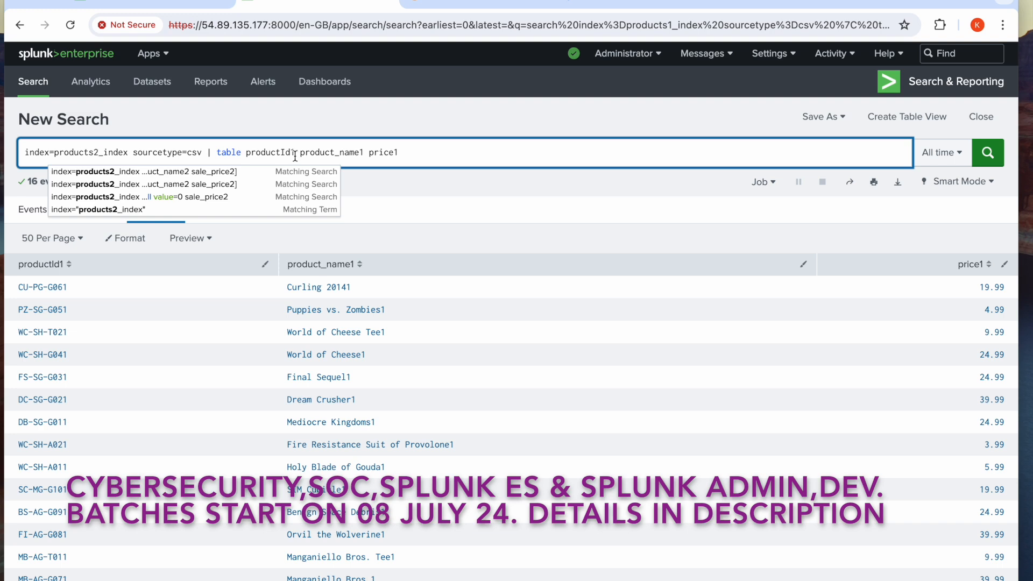
Change the table fields to productId2 product_name2 price2 and run the products2_index search
left_click(295, 153)
key("BackSpace")
type("2")
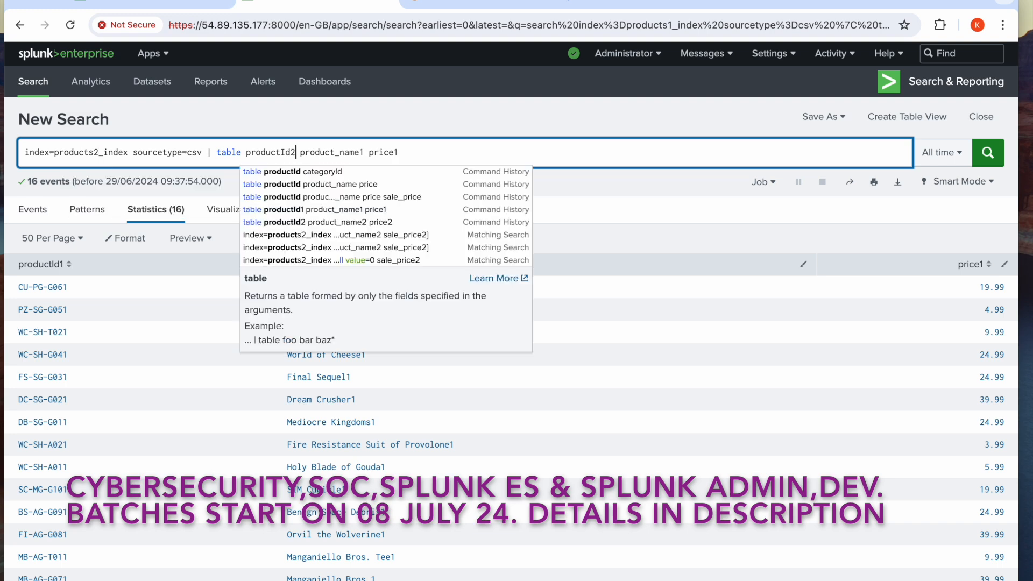
left_click(364, 153)
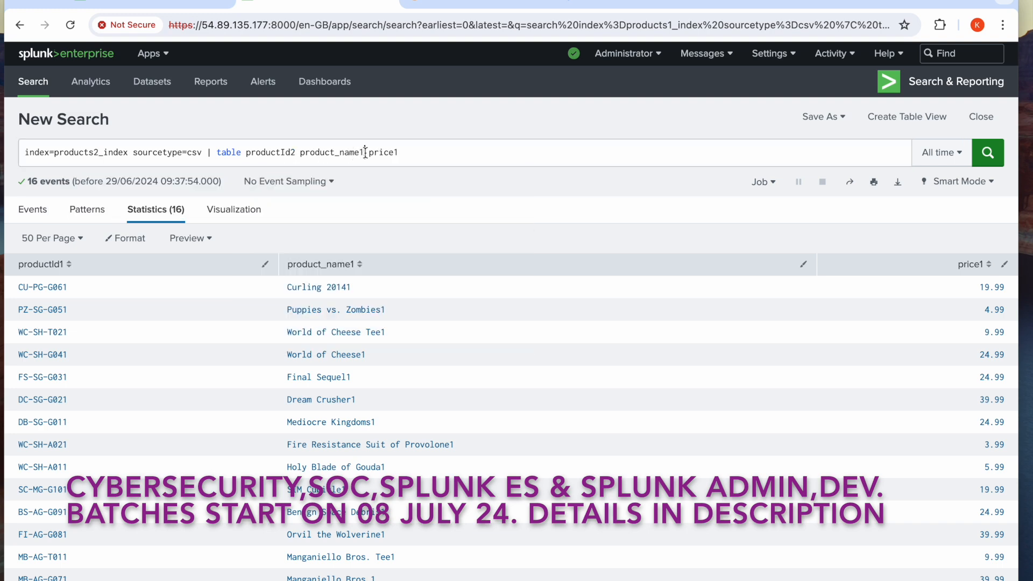
key("BackSpace")
type("2")
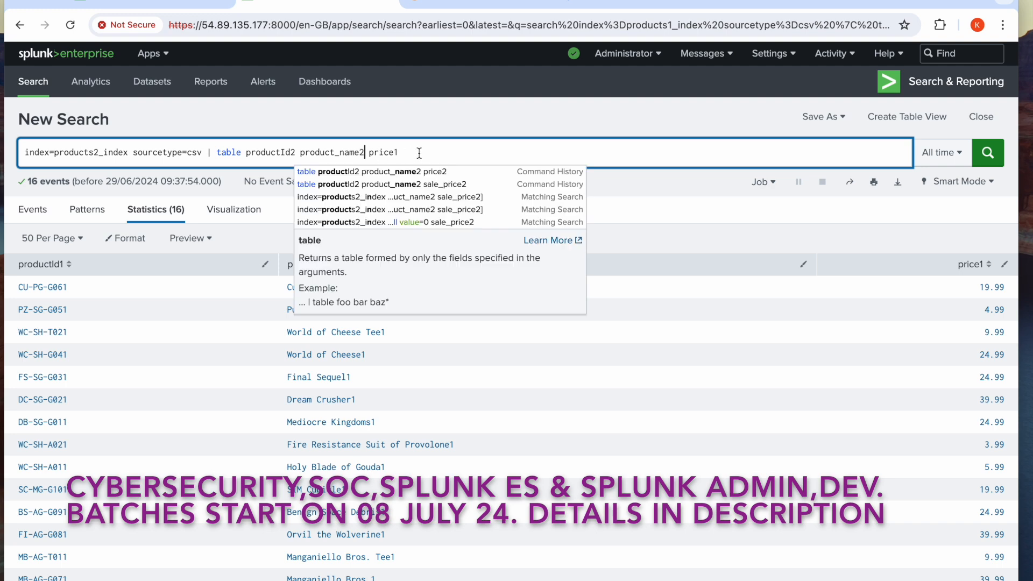
left_click(418, 154)
key("BackSpace")
type("2")
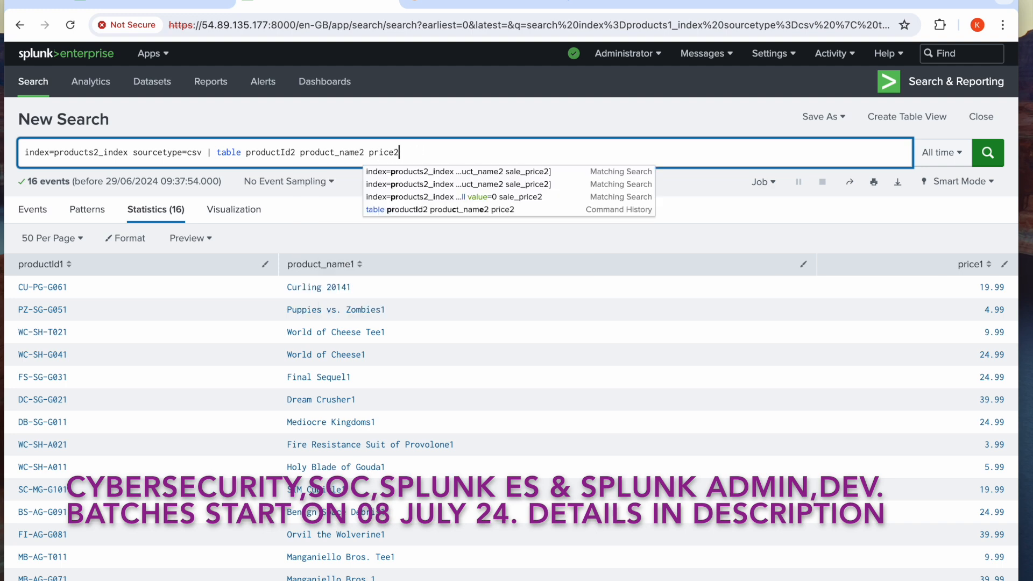
left_click(987, 156)
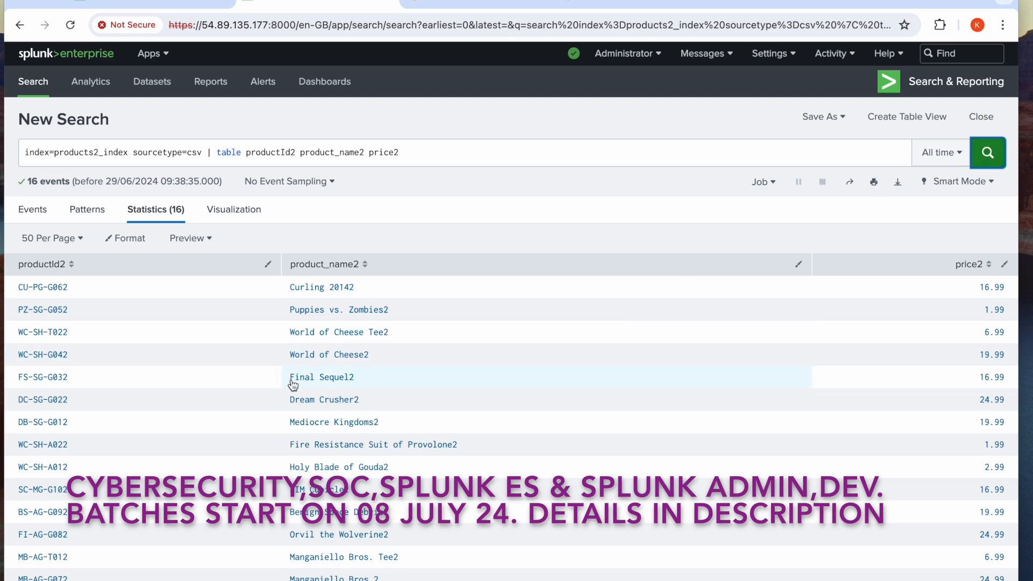
Compare the two searches' result tables, and add | append to the end of the products1_index query
left_click(148, 4)
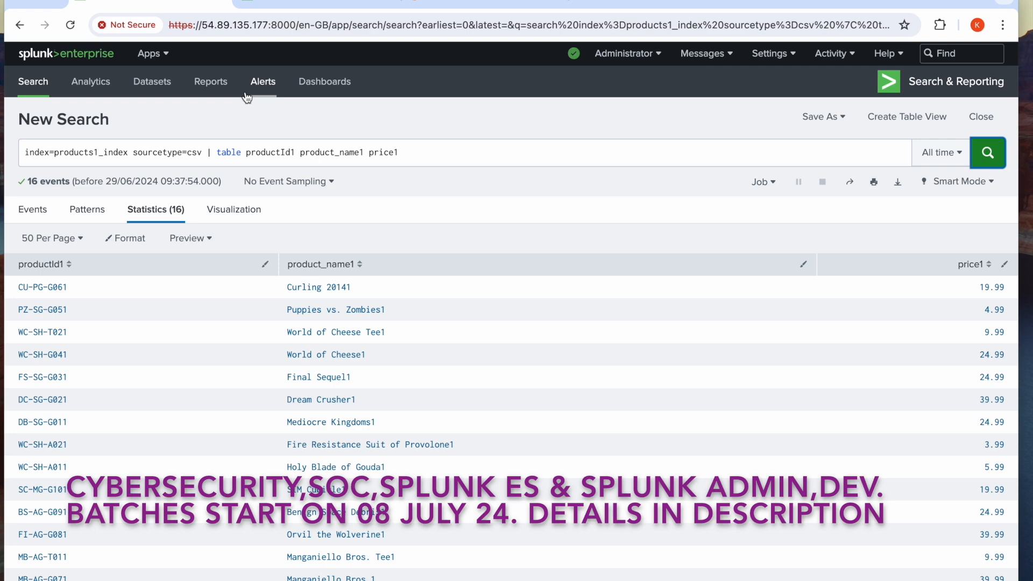
left_click(270, 1)
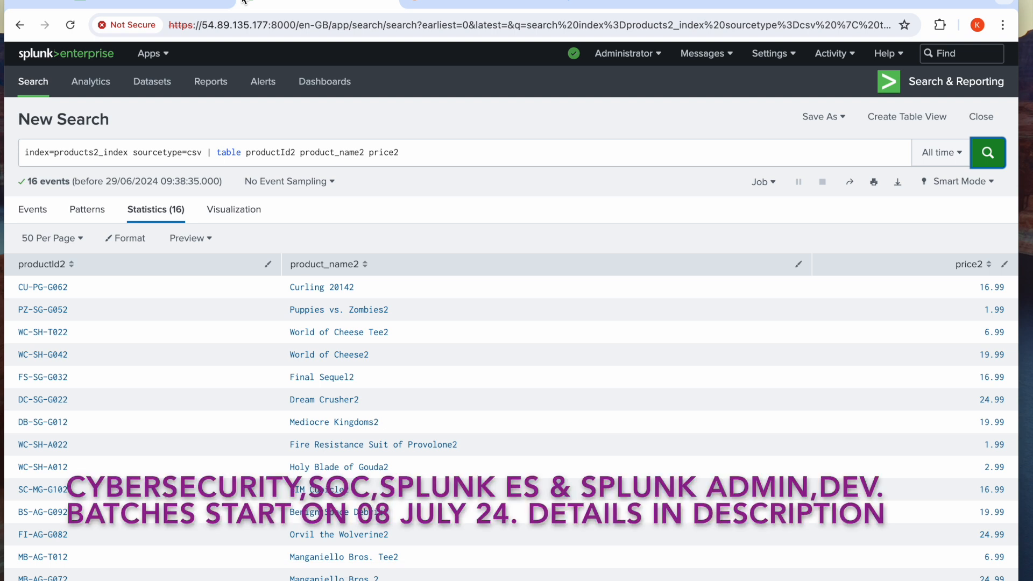
left_click(168, 6)
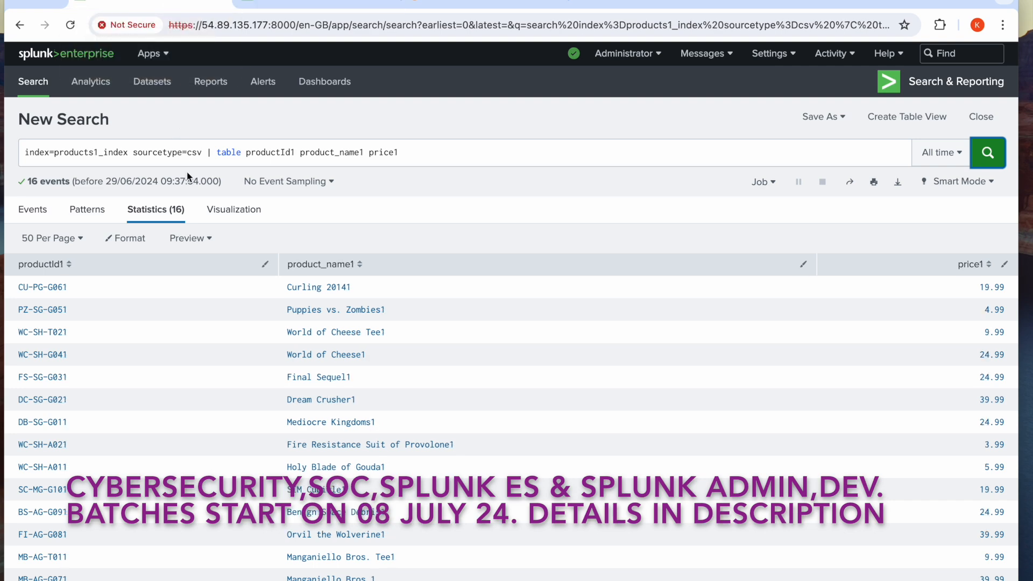
left_click(414, 155)
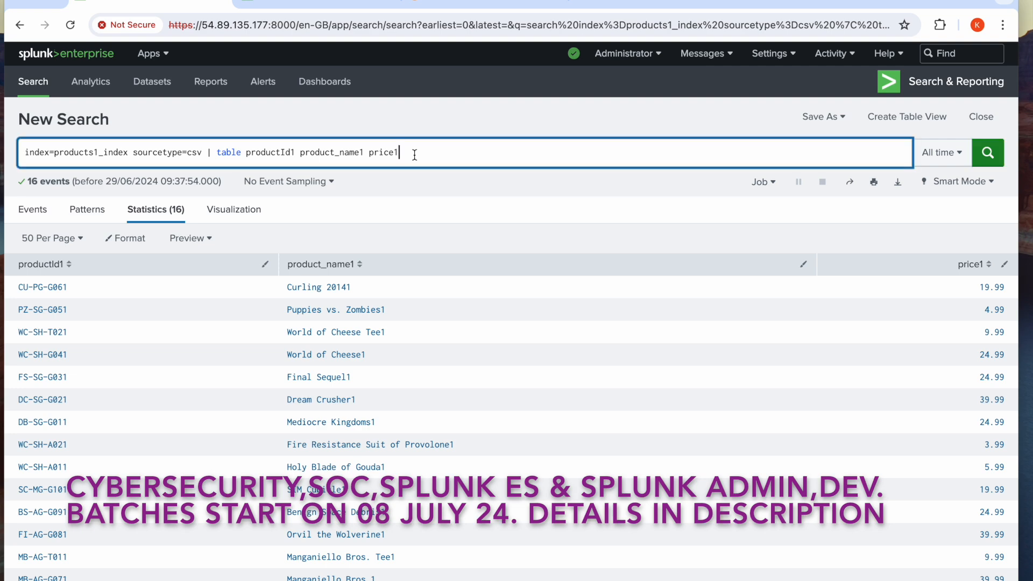
type("| app")
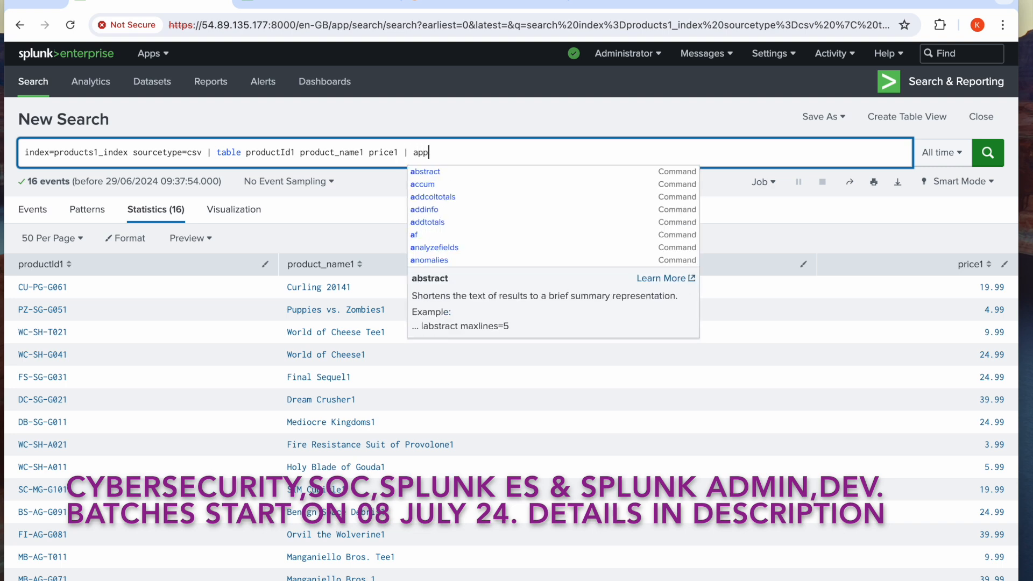
type("end")
key("Escape")
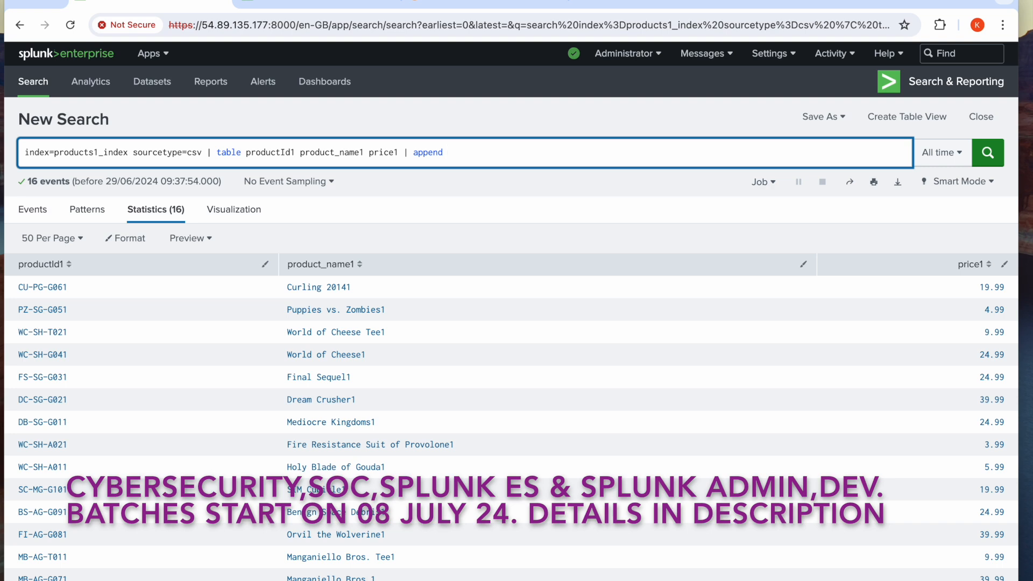
Start the append subsearch with [search index=products2_index sourcetype=csv
type("[search index=products2_inde")
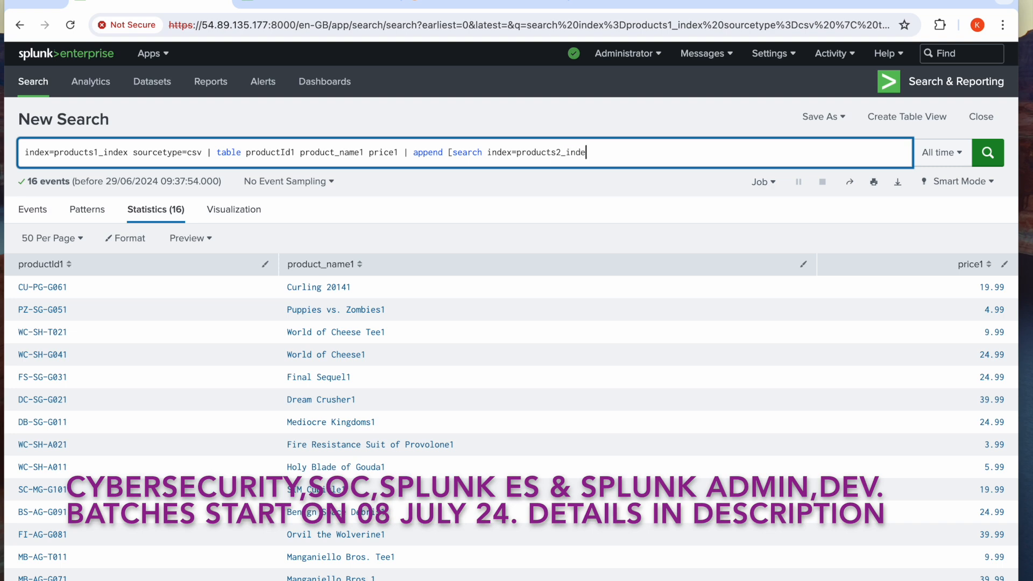
type("x sourcetype=csv")
Extend the append subsearch with | table productId2 product_name2 price2
type("| table p")
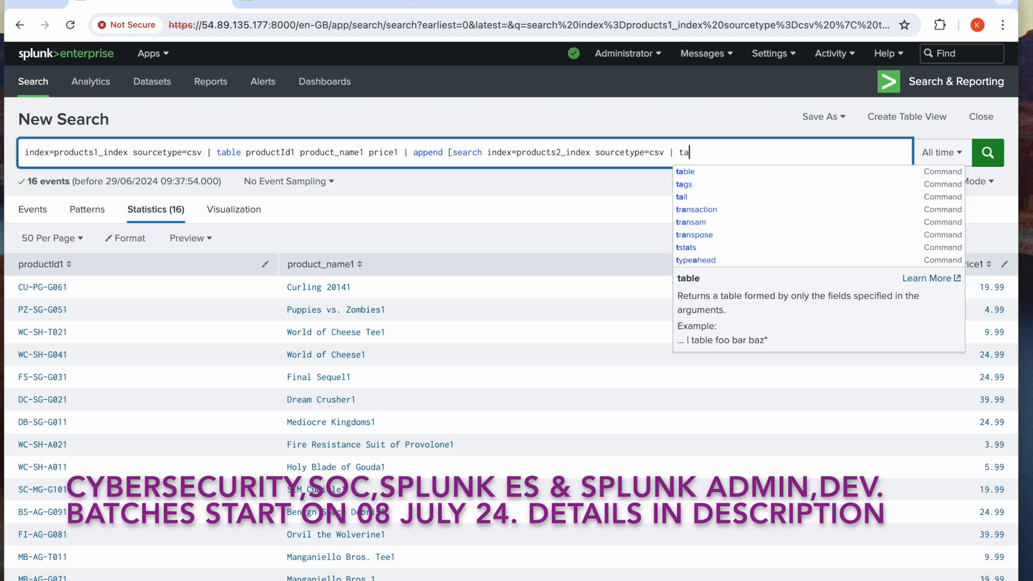
type("roduct")
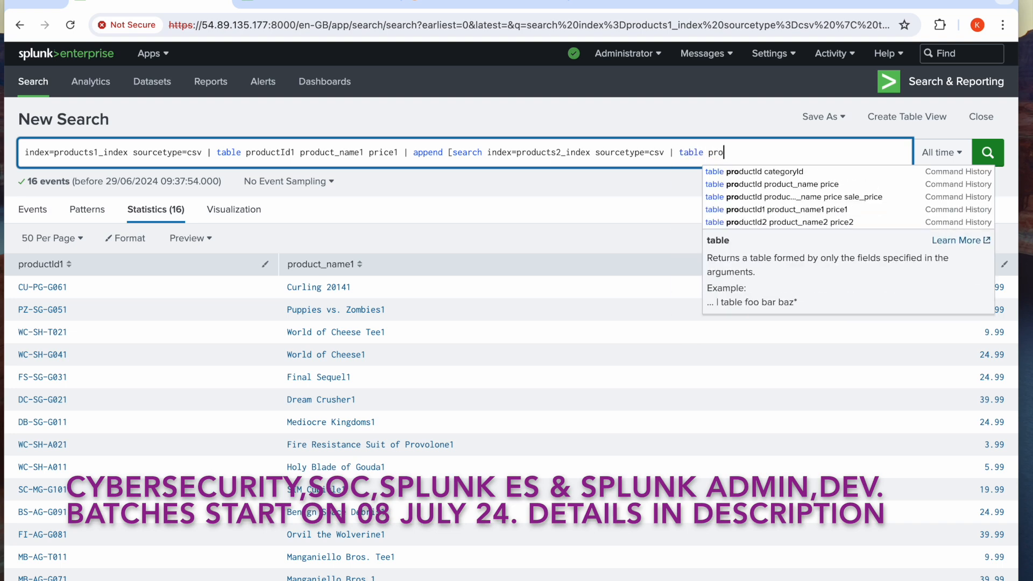
type("Id")
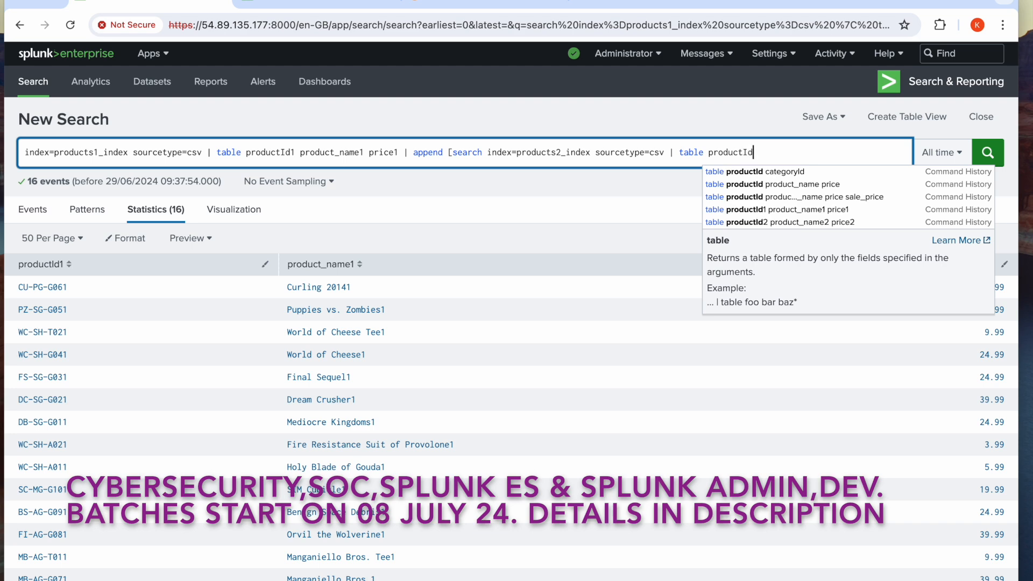
type("2 product")
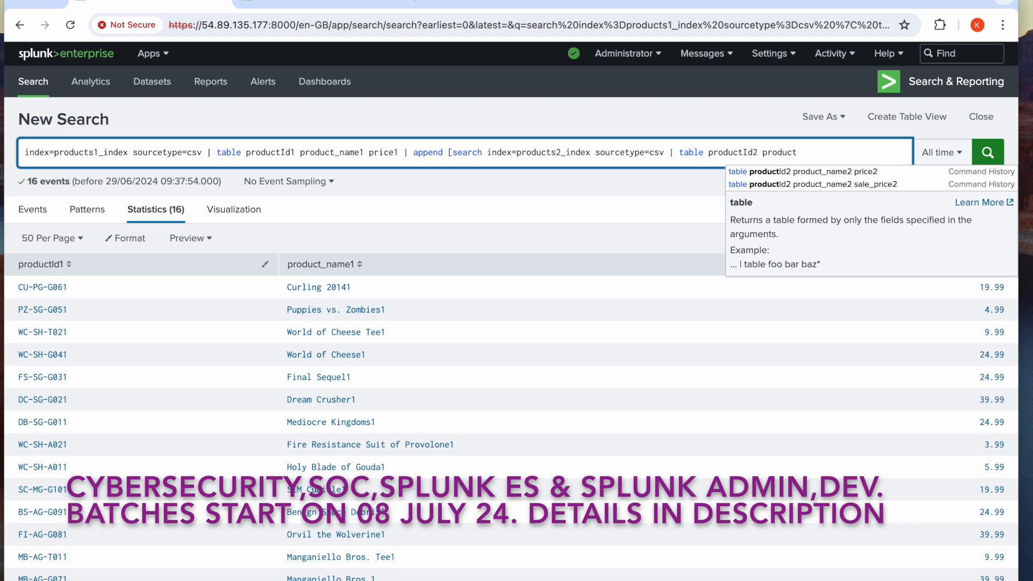
left_click(806, 185)
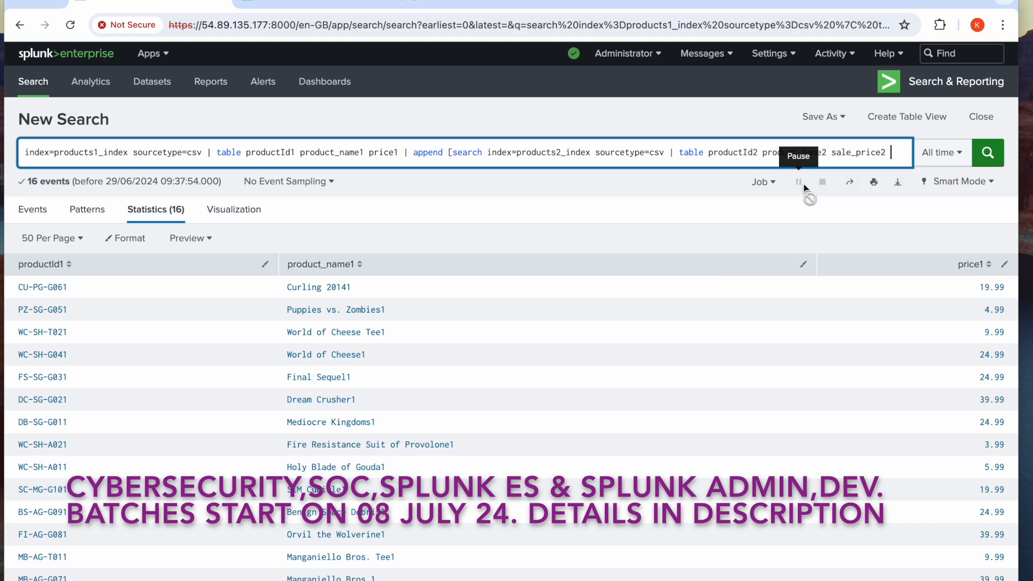
left_click(857, 152)
key("BackSpace")
key("BackSpace")
key("BackSpace")
key("BackSpace")
key("BackSpace")
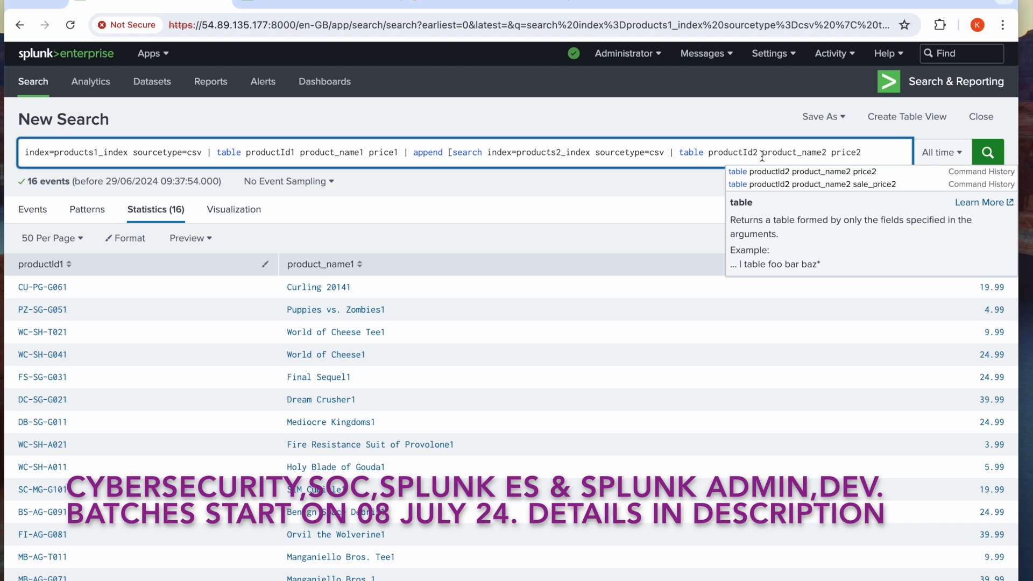
Close the append subsearch with a square bracket, check it against the products2_index search, and run the combined query
left_click(892, 153)
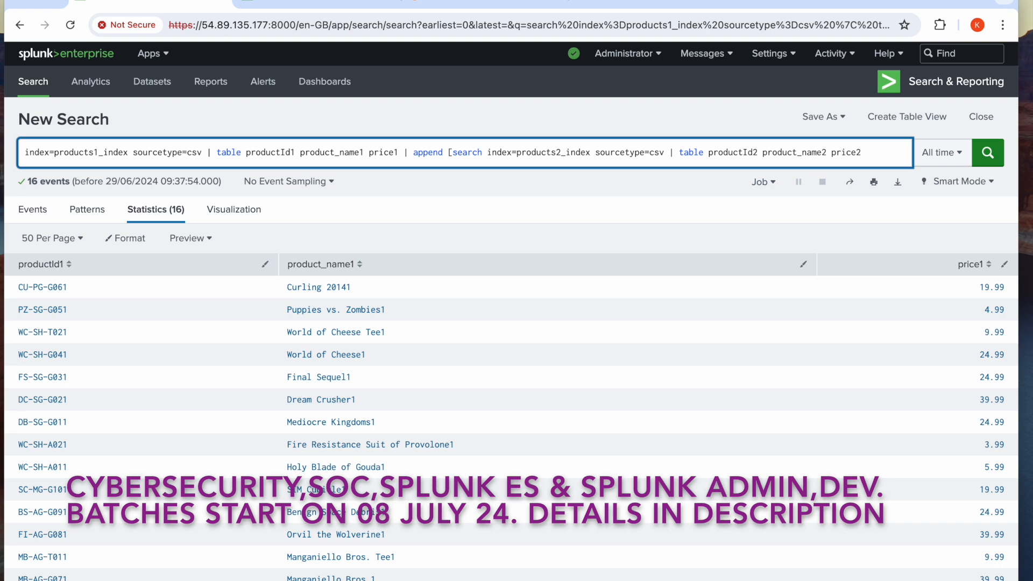
type("]")
left_click(323, 4)
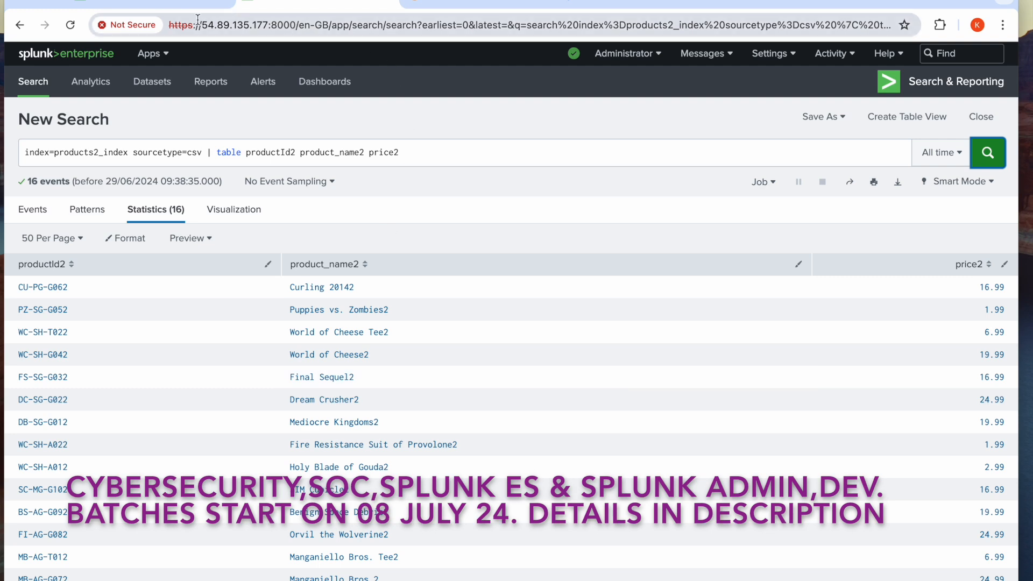
left_click(168, 3)
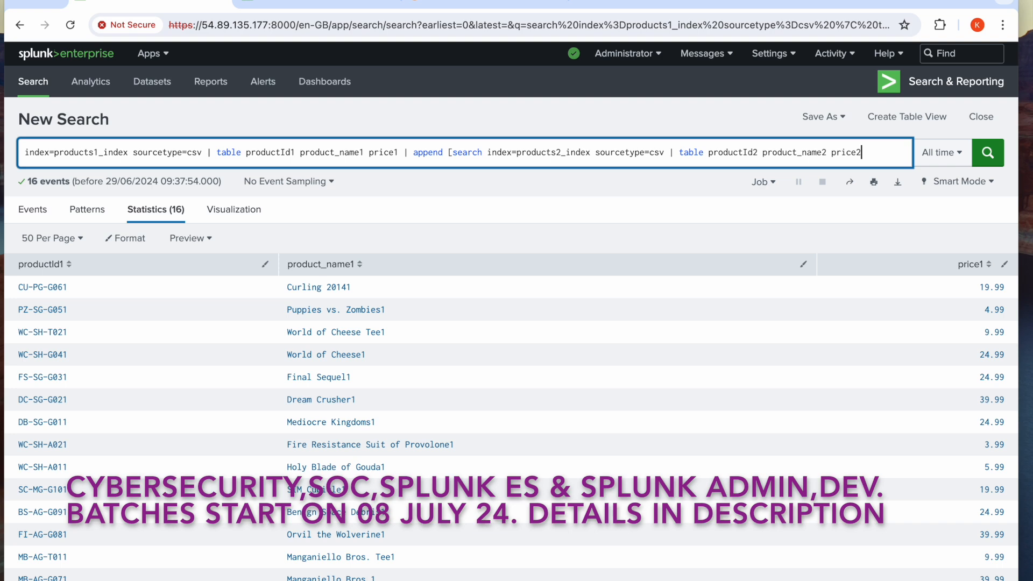
type("]")
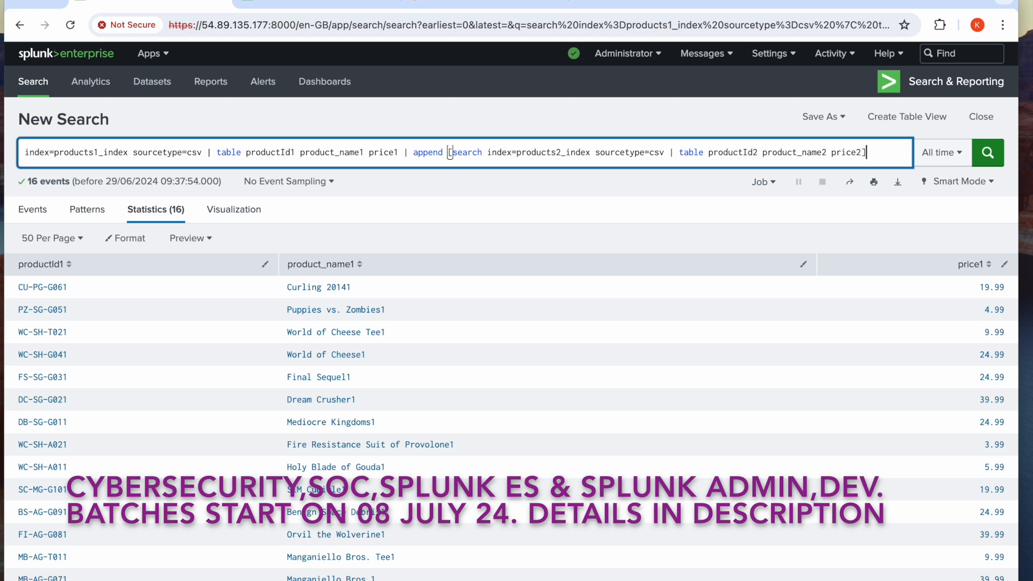
left_click(989, 155)
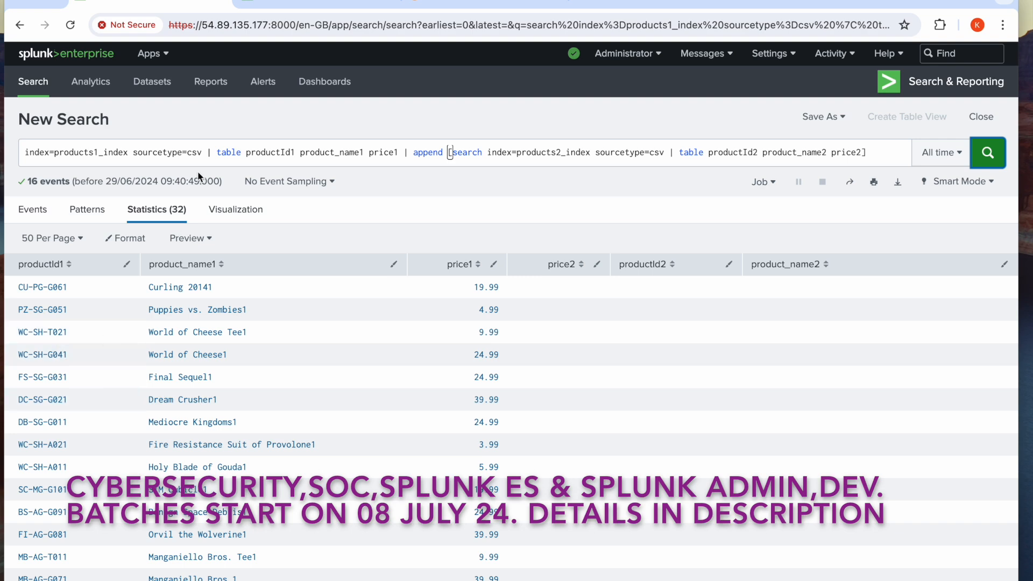
Examine how the appended results arrange the rows and columns from products1_index and products2_index
left_click(280, 3)
left_click(204, 2)
left_click(280, 3)
scroll(734, 262, "down", 2)
scroll(733, 263, "down", 5)
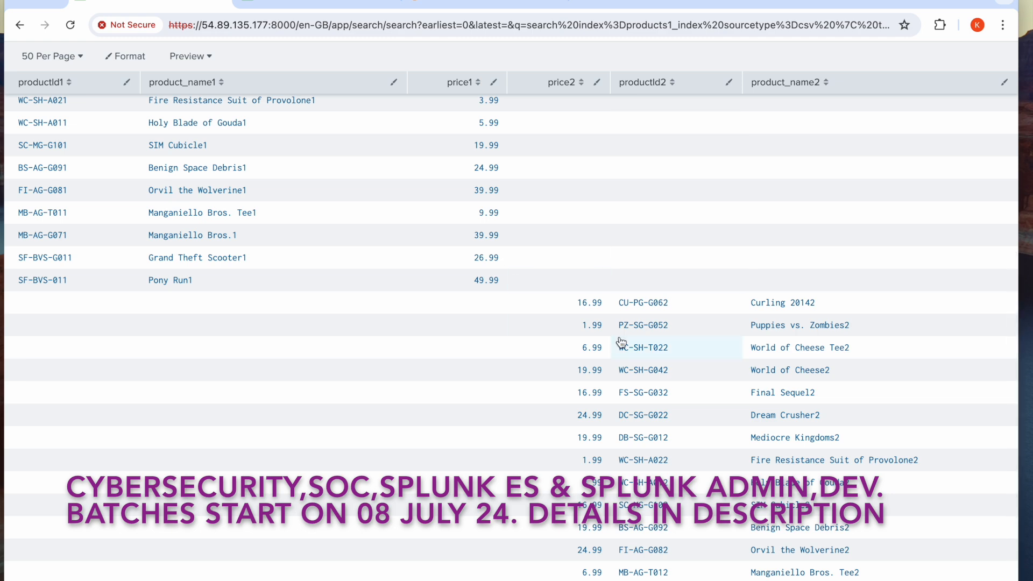
scroll(709, 330, "up", 3)
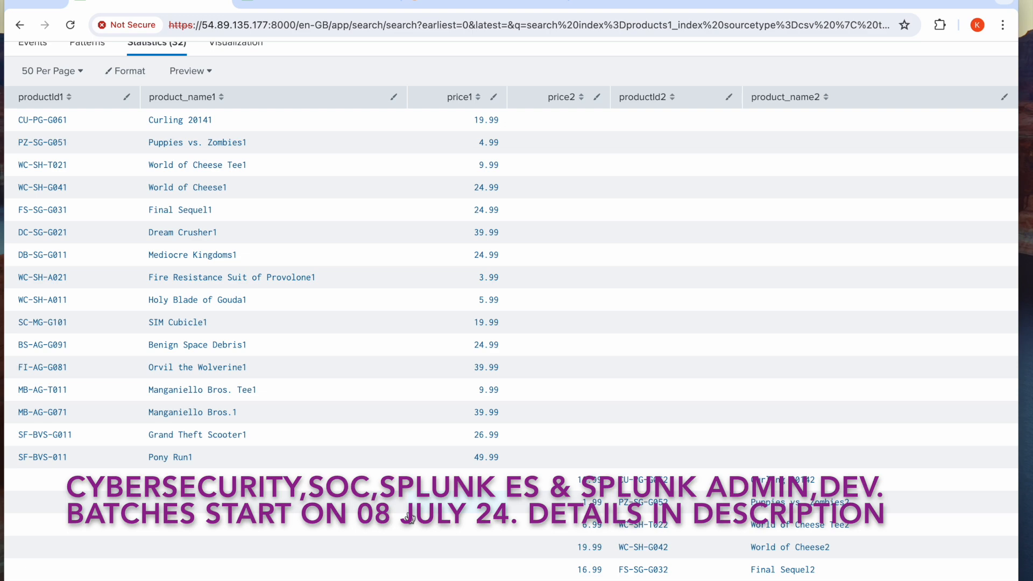
scroll(411, 517, "up", 3)
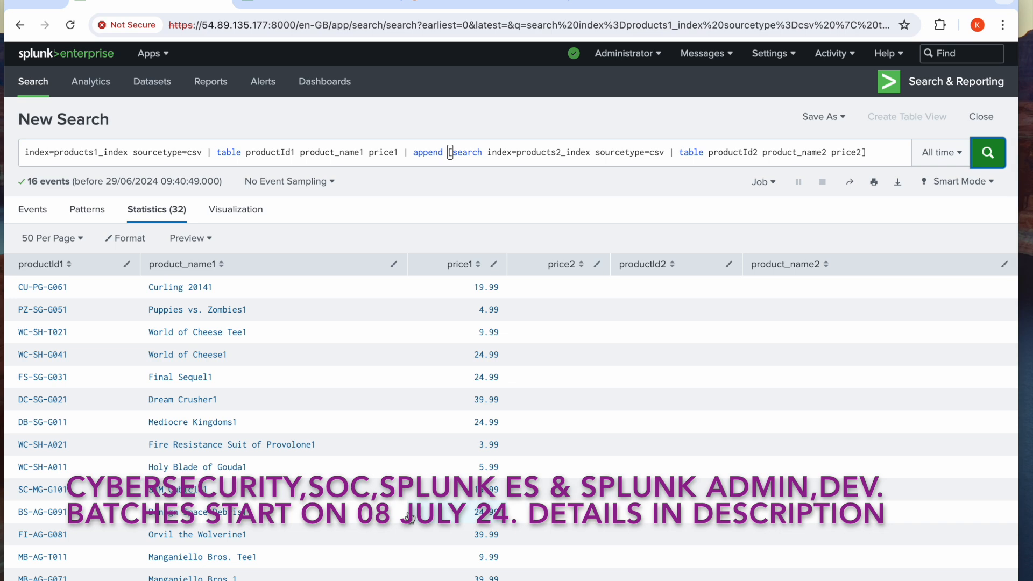
Insert a rename command before the append in the main search, renaming productId1 as productId
left_click(405, 153)
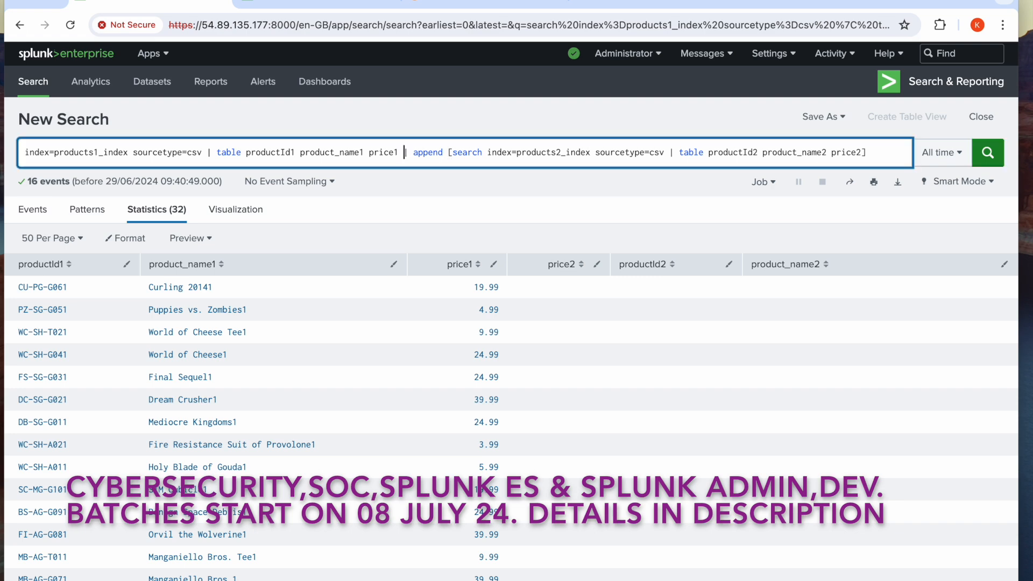
type("rena")
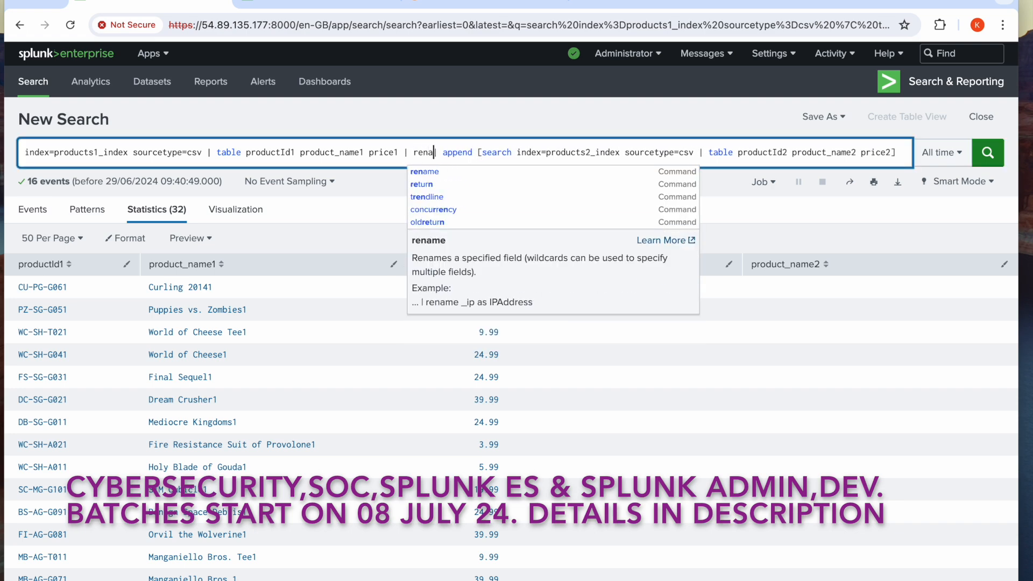
type("me ")
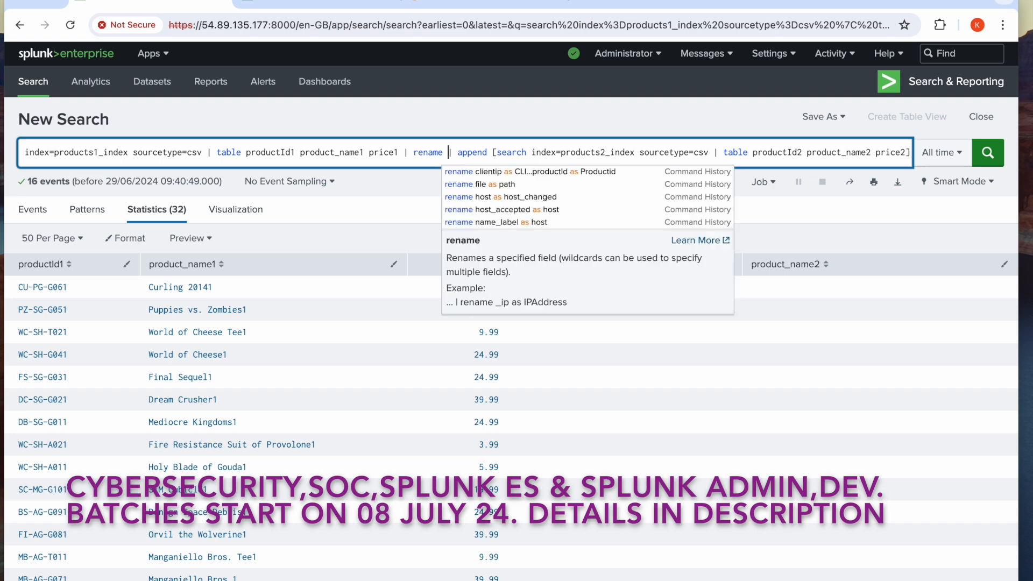
type("product")
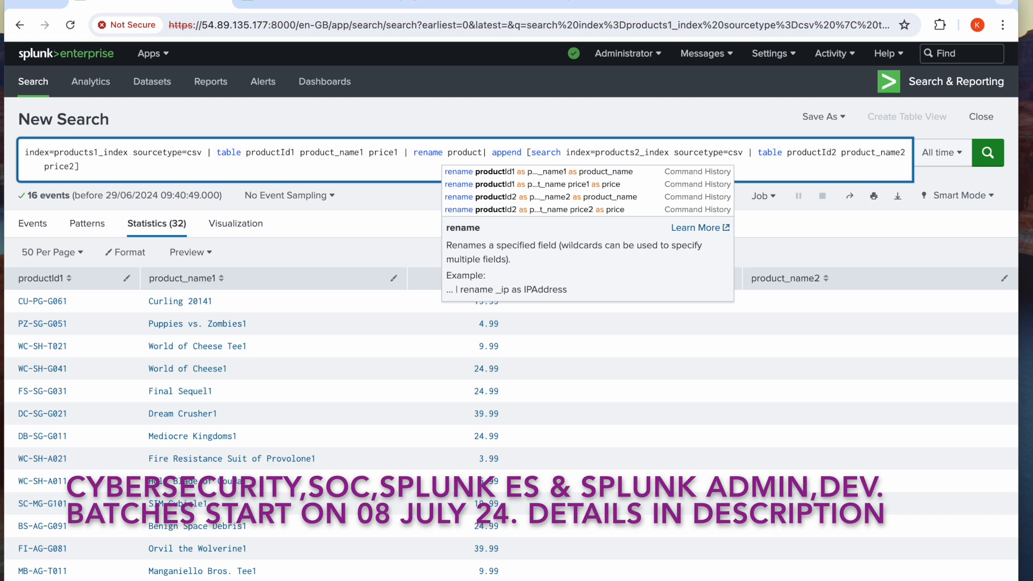
type("Id1 a")
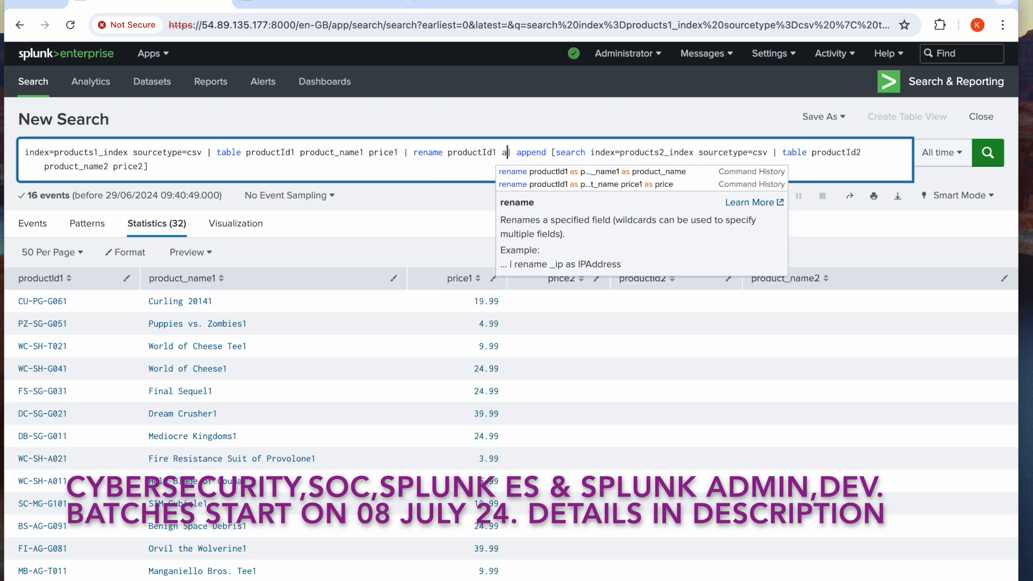
type("s prou")
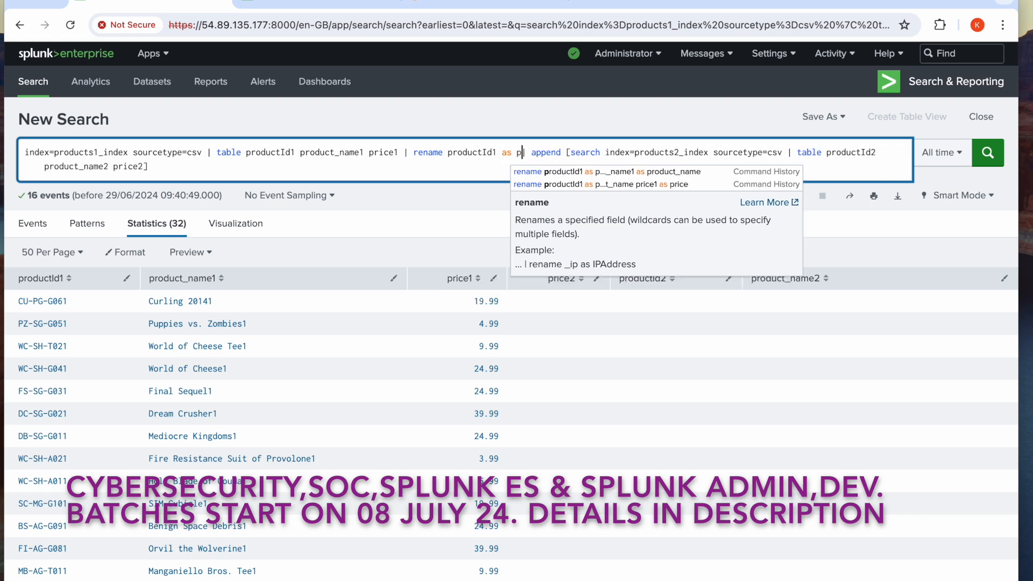
key("BackSpace")
type("duct")
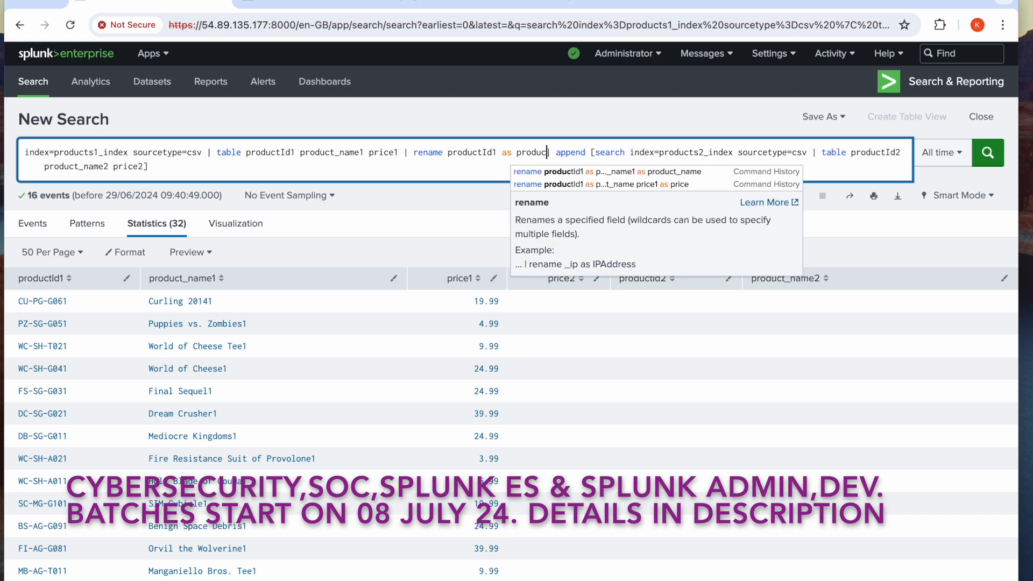
type("Id")
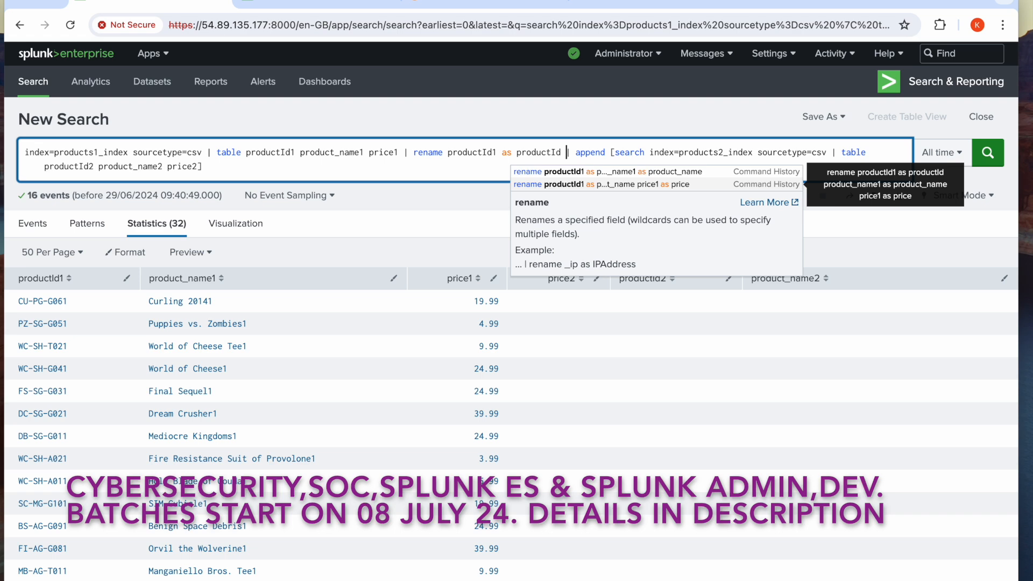
type(" product_name1 as product_name")
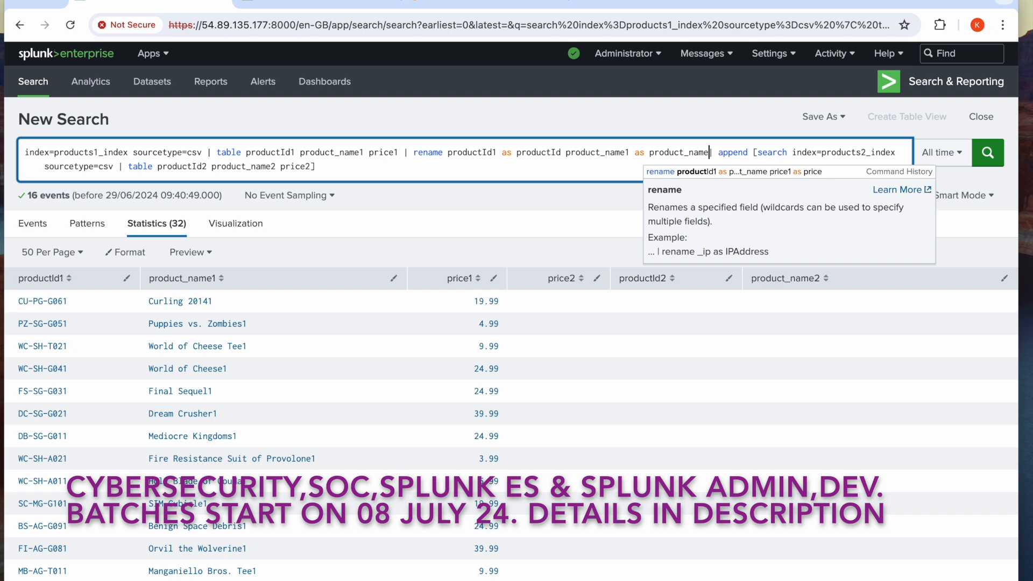
Check the separate price columns in the appended results and add price1 as price to the main search's rename
scroll(315, 376, "down", 8)
scroll(317, 383, "up", 4)
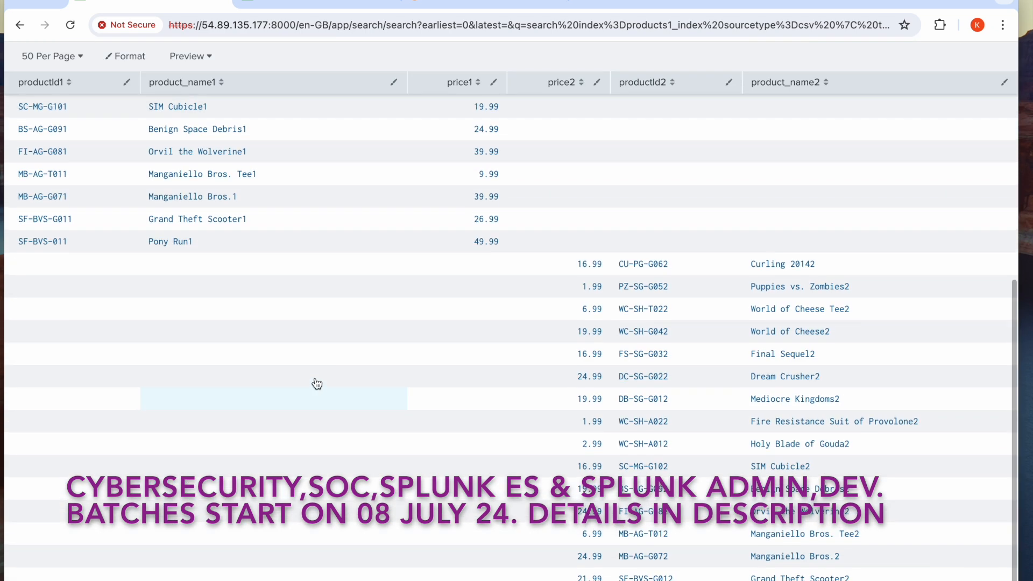
scroll(316, 383, "up", 3)
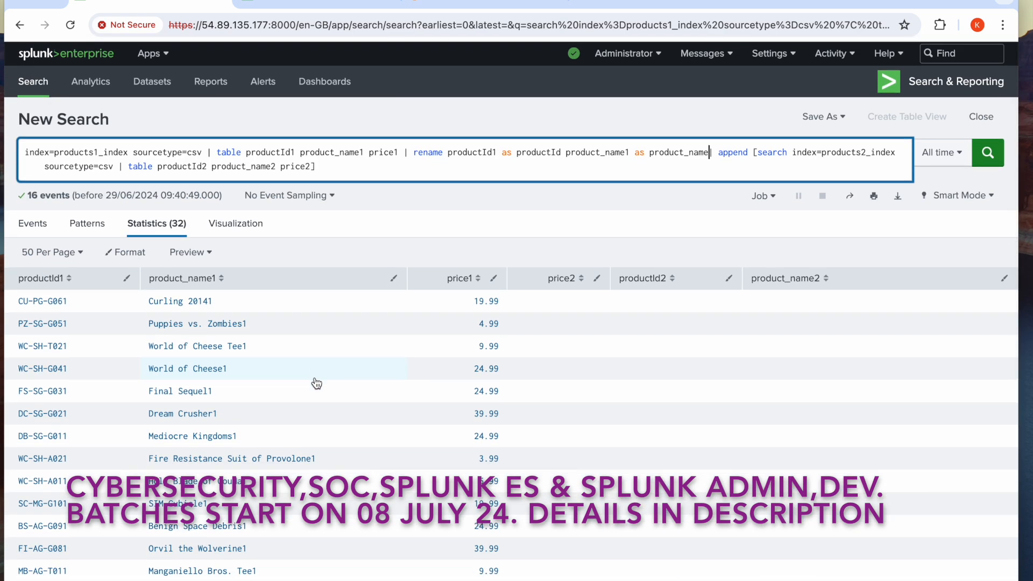
type("price")
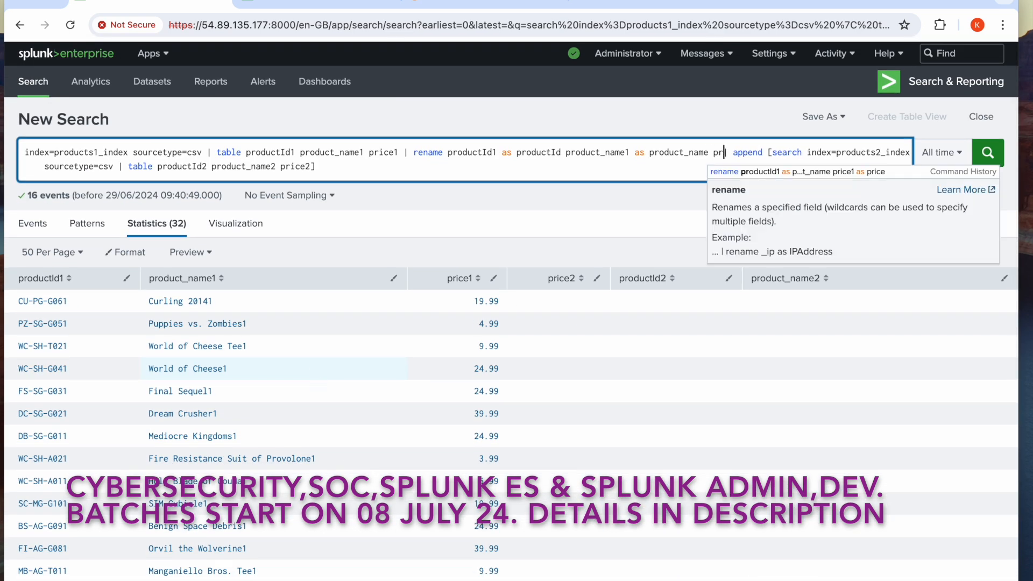
type("1 as p")
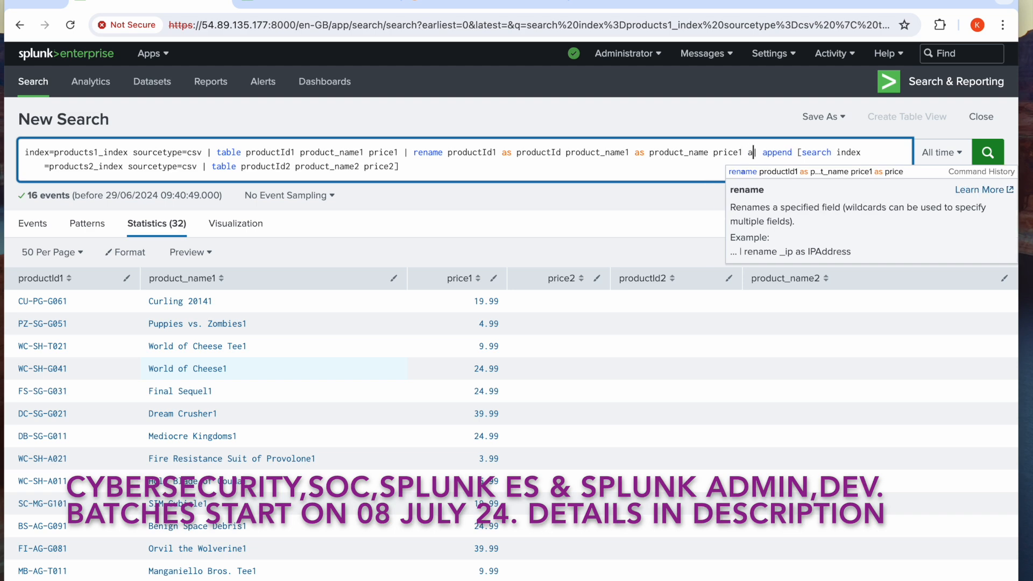
type("rice")
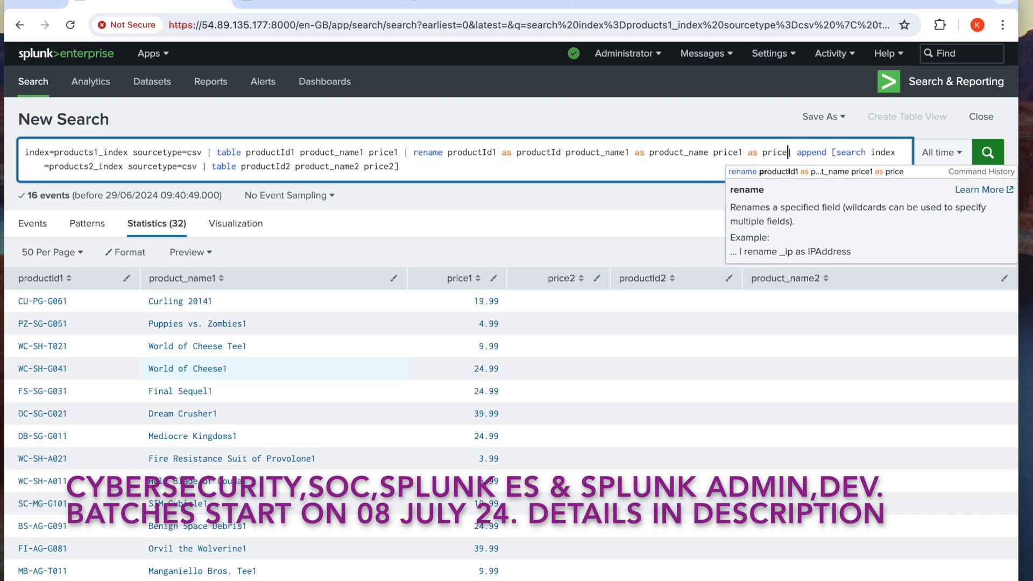
key("Escape")
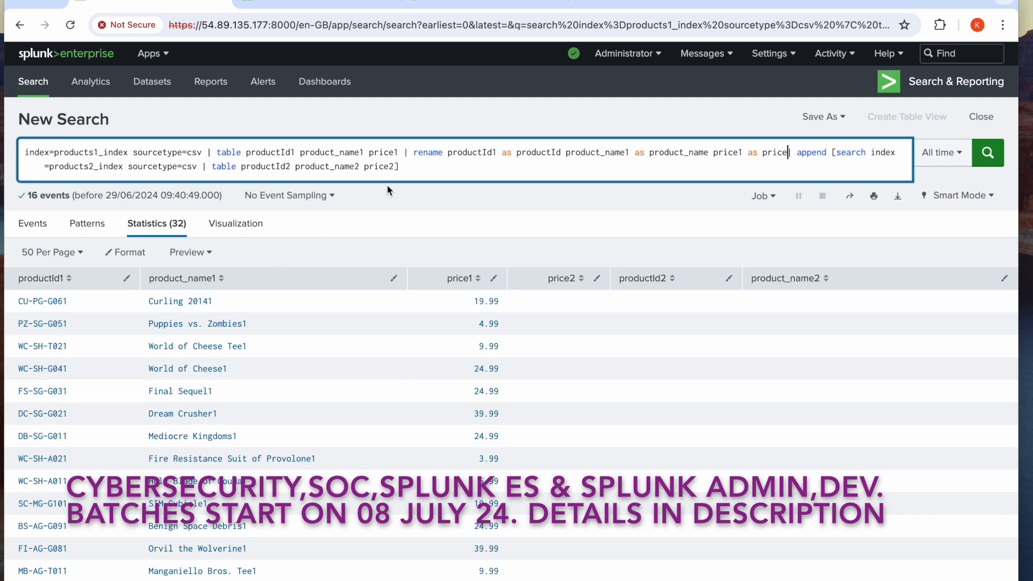
Add a rename command at the end of the append subsearch, inside the bracket, renaming productId2 as productId
left_click(396, 167)
type("| rename productId2 as productId product_name2")
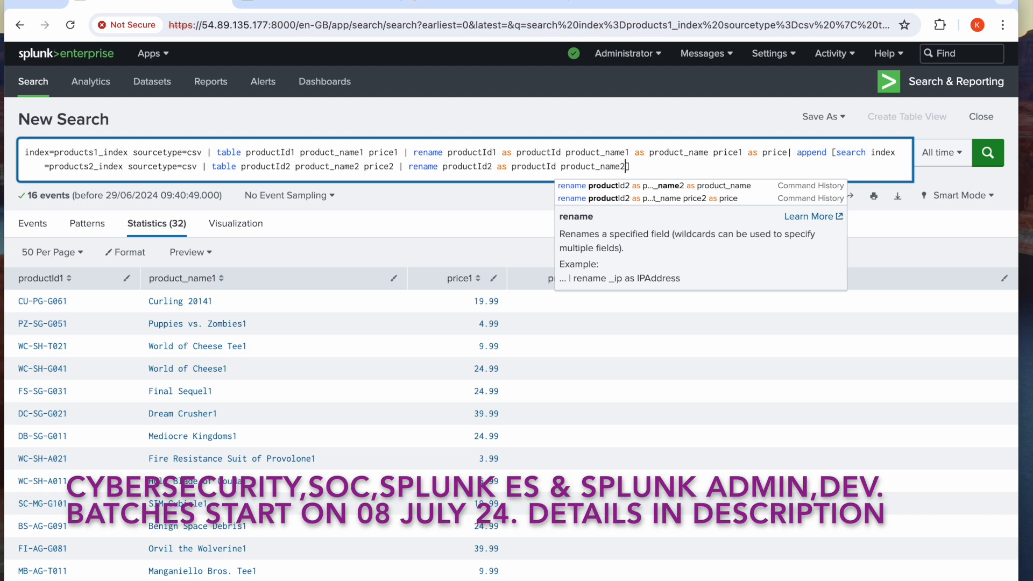
type(" as product_")
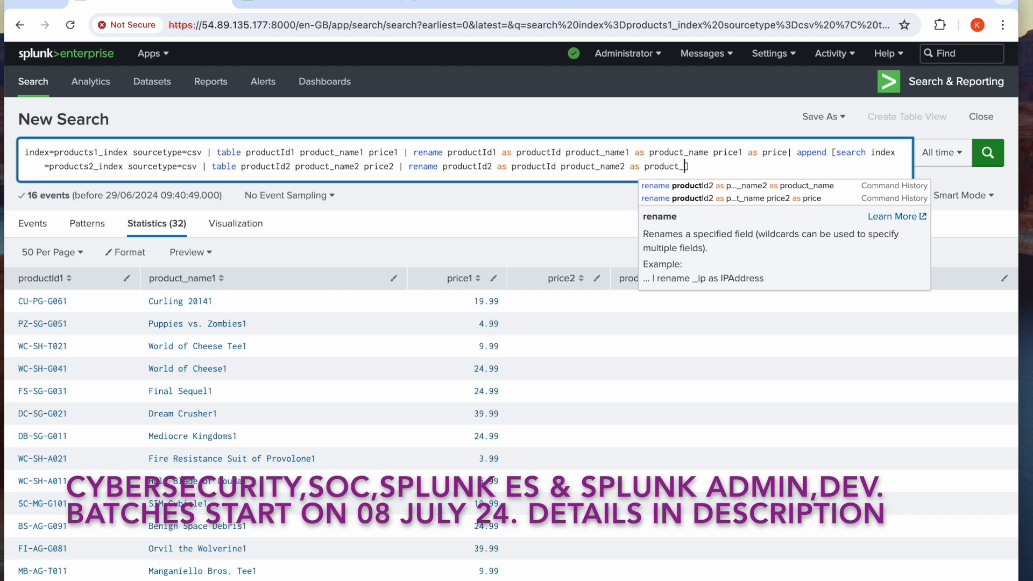
type("name price")
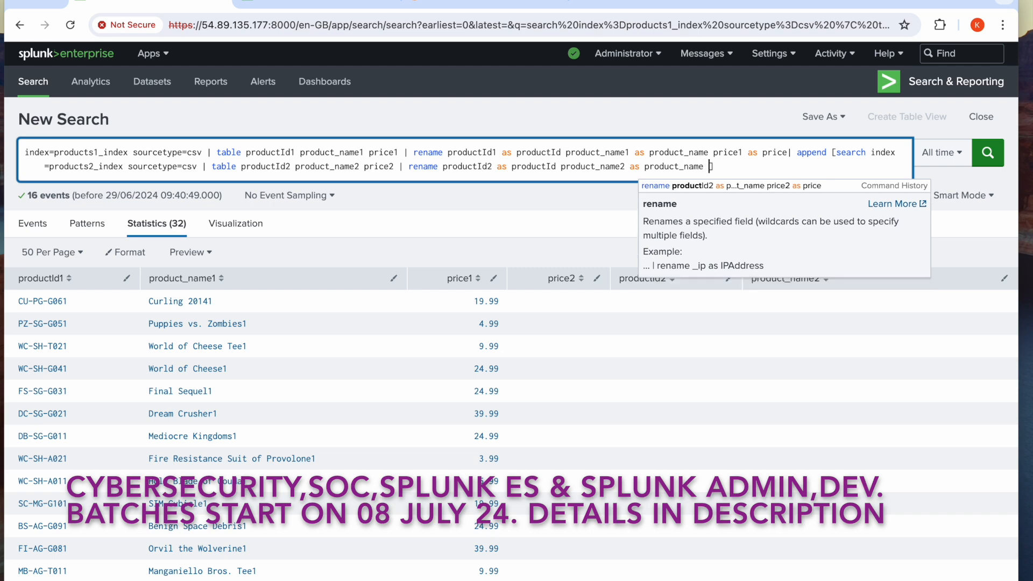
type("2 ")
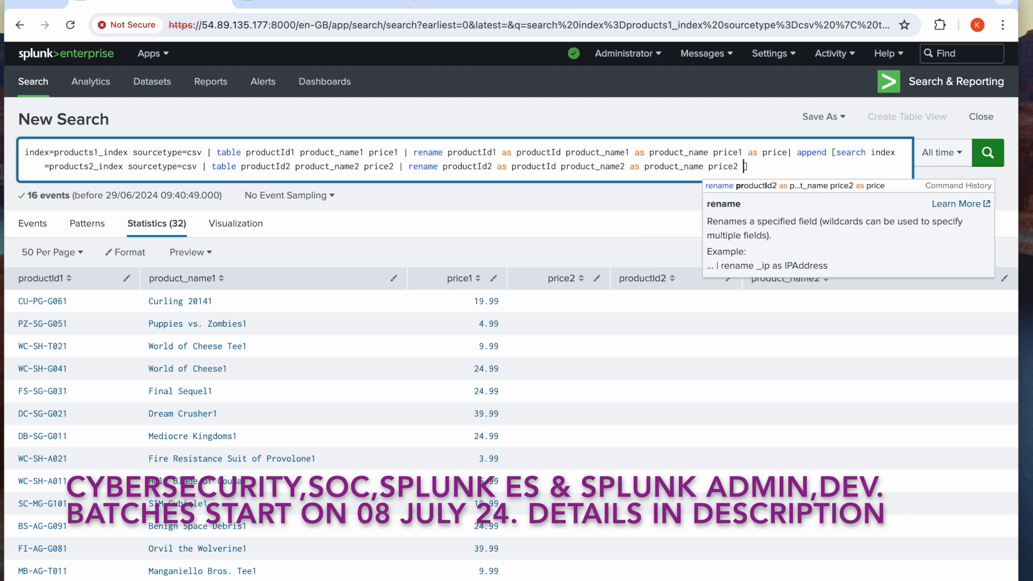
type("as price")
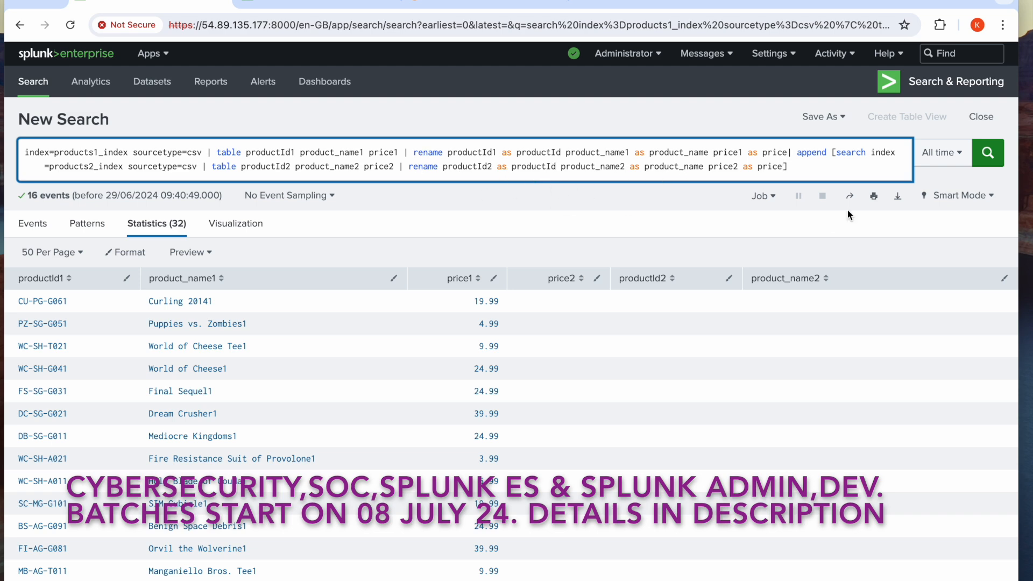
Add price2 as price to the subsearch's rename and run the combined query
left_click(988, 161)
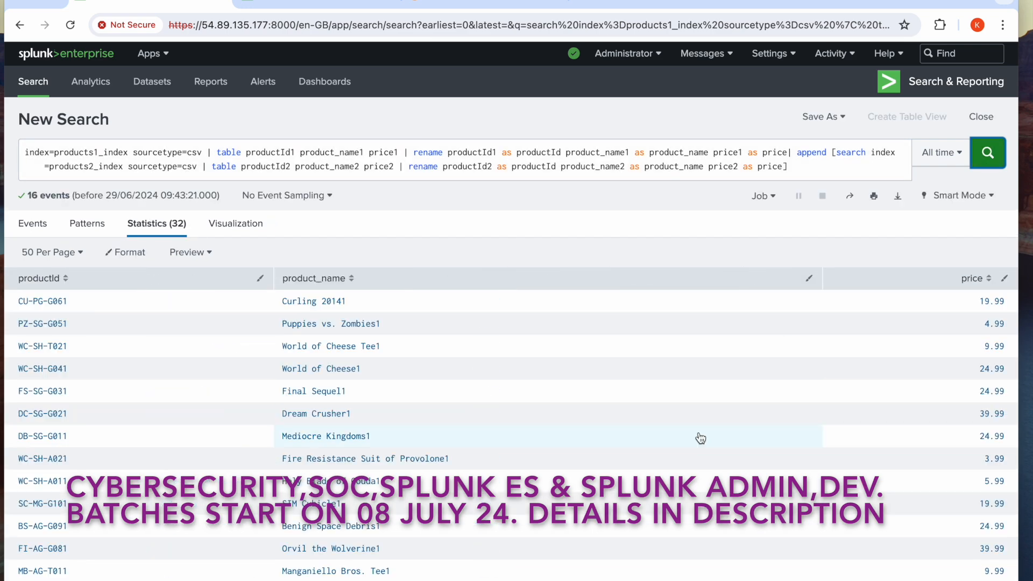
Examine how the rows from both product indexes line up under the shared productId, product_name and price columns
scroll(700, 439, "down", 4)
scroll(701, 438, "down", 4)
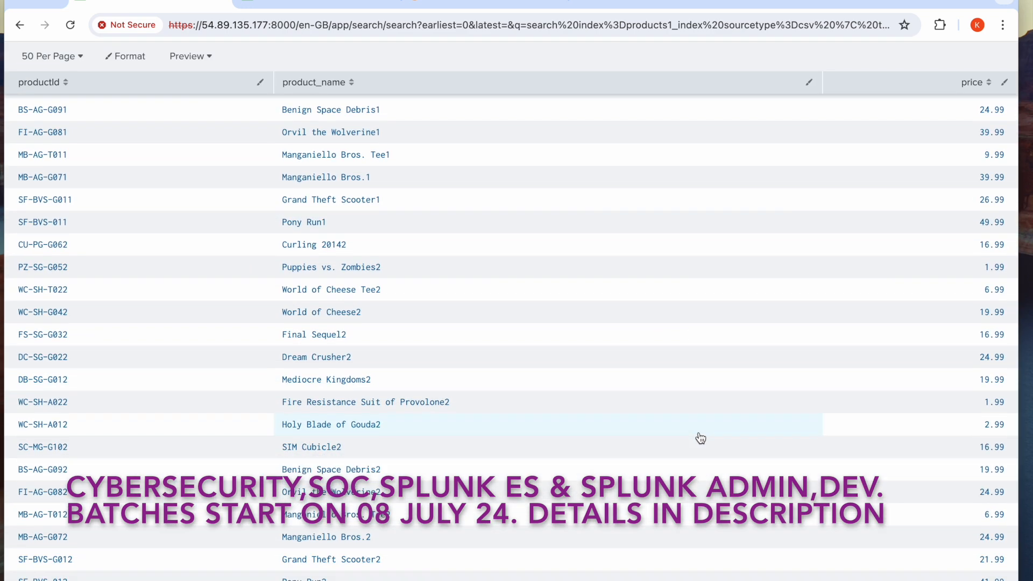
scroll(701, 438, "up", 10)
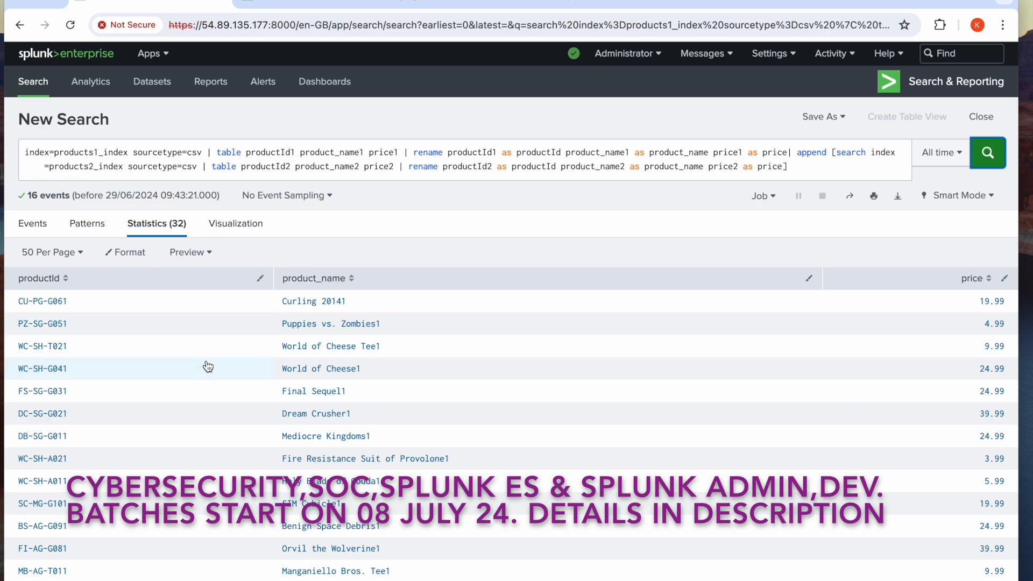
scroll(193, 322, "down", 7)
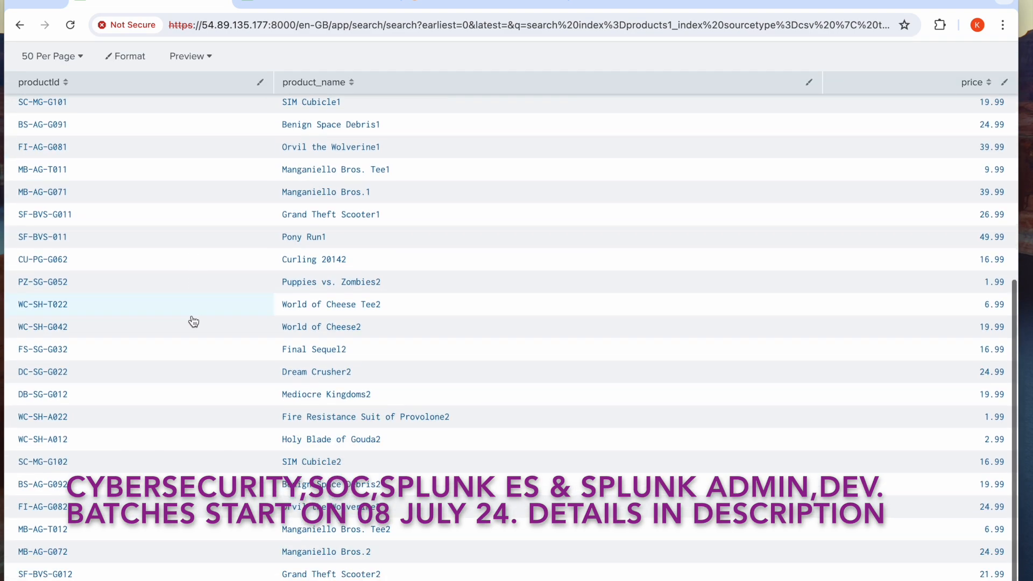
scroll(194, 322, "up", 5)
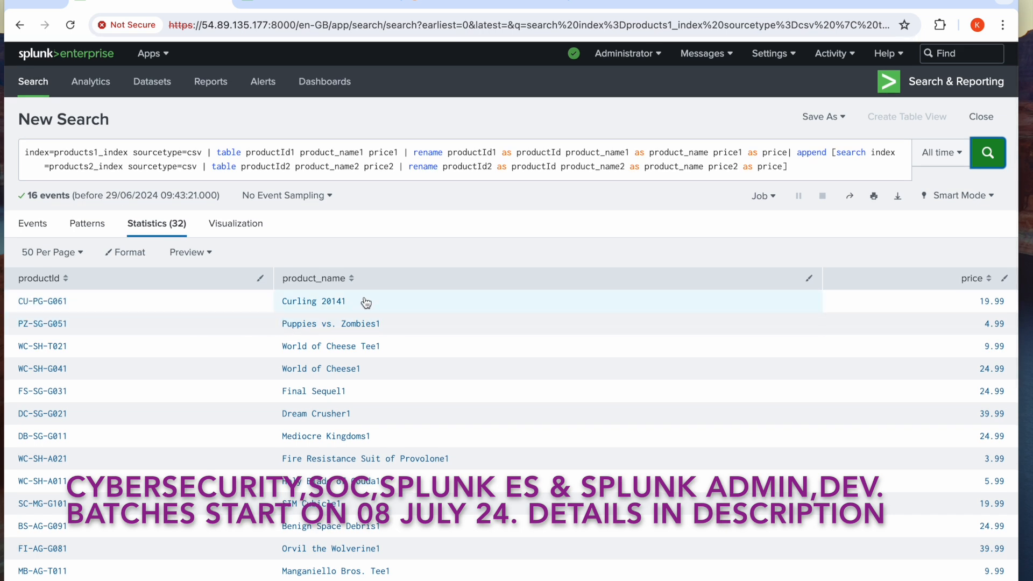
scroll(376, 501, "down", 5)
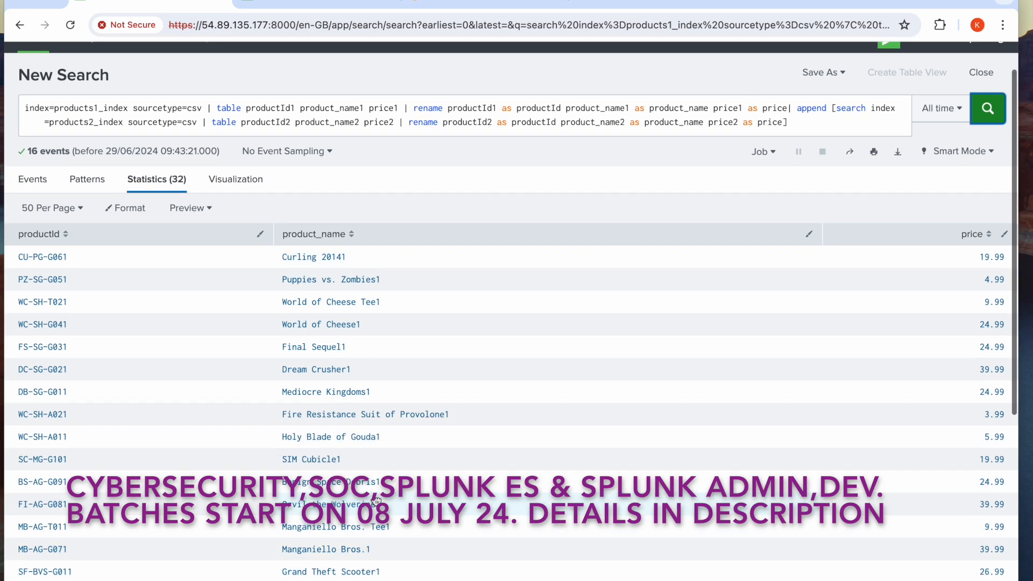
scroll(376, 501, "down", 1)
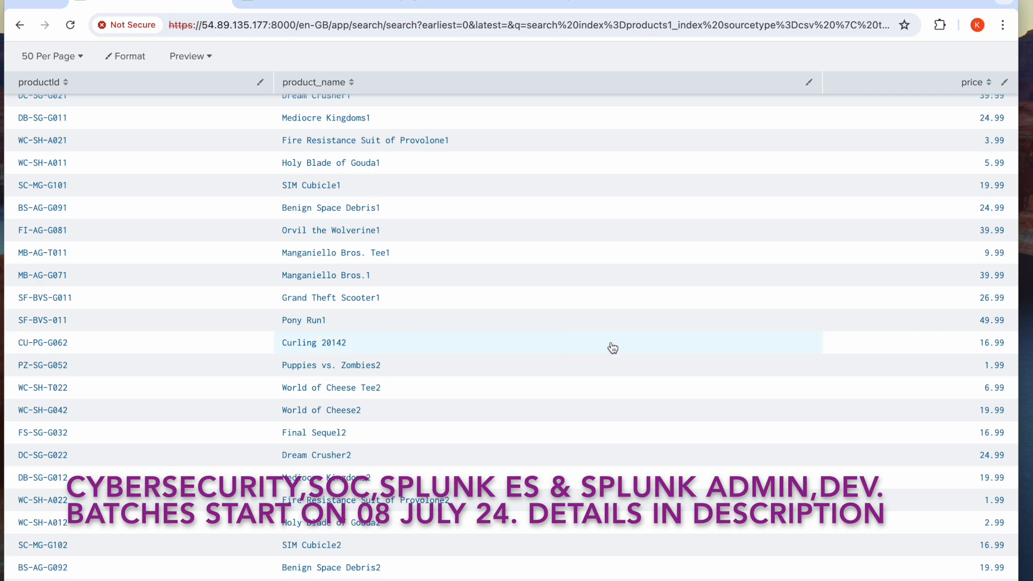
scroll(612, 347, "up", 6)
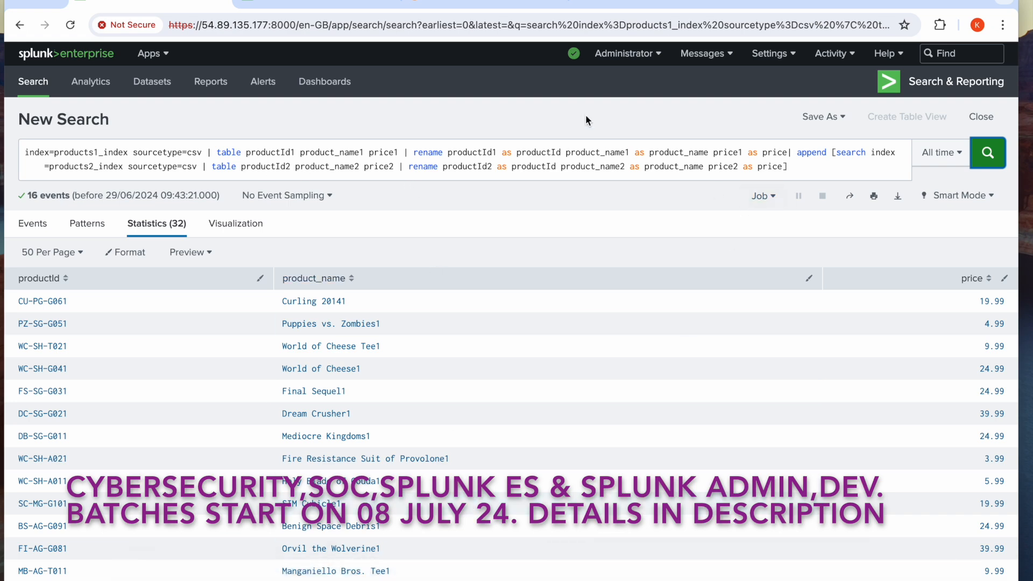
Switch to the splunk architecture diagram in diagrams.net and add a text box below the Append2 table, stretched to about the table's width
left_click(484, 4)
scroll(477, 379, "down", 6)
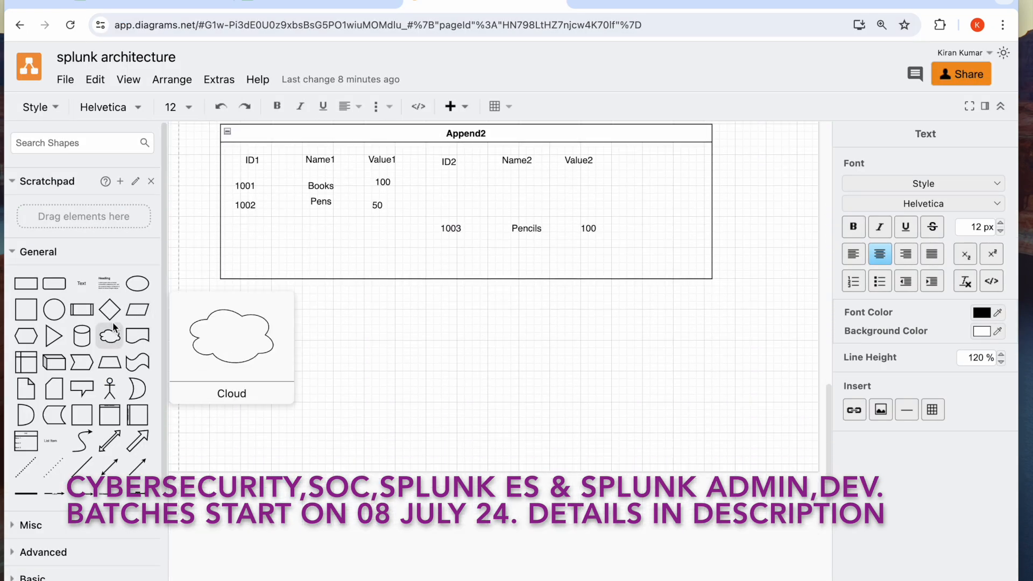
left_click(82, 284)
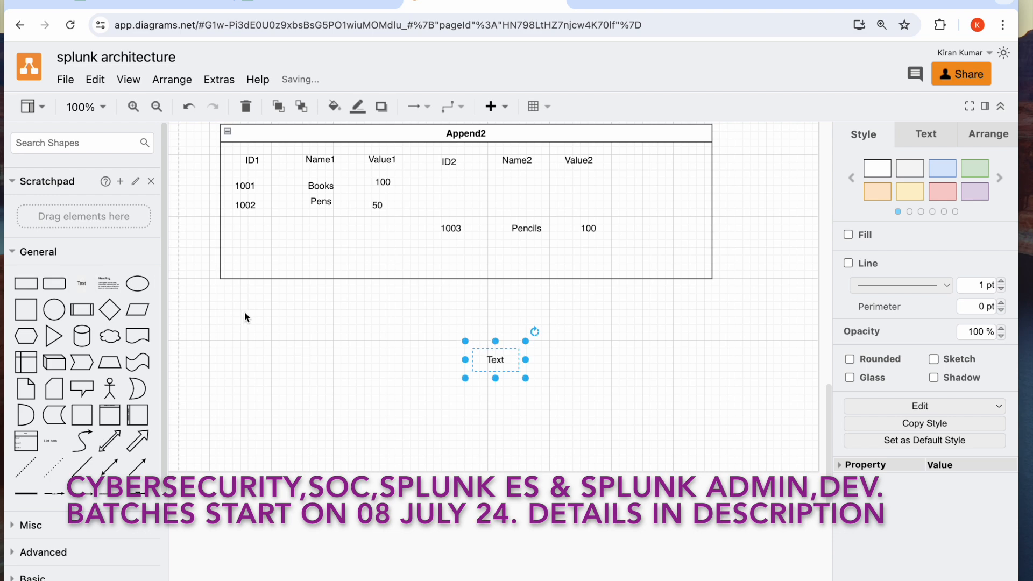
left_click_drag(526, 379, 743, 399)
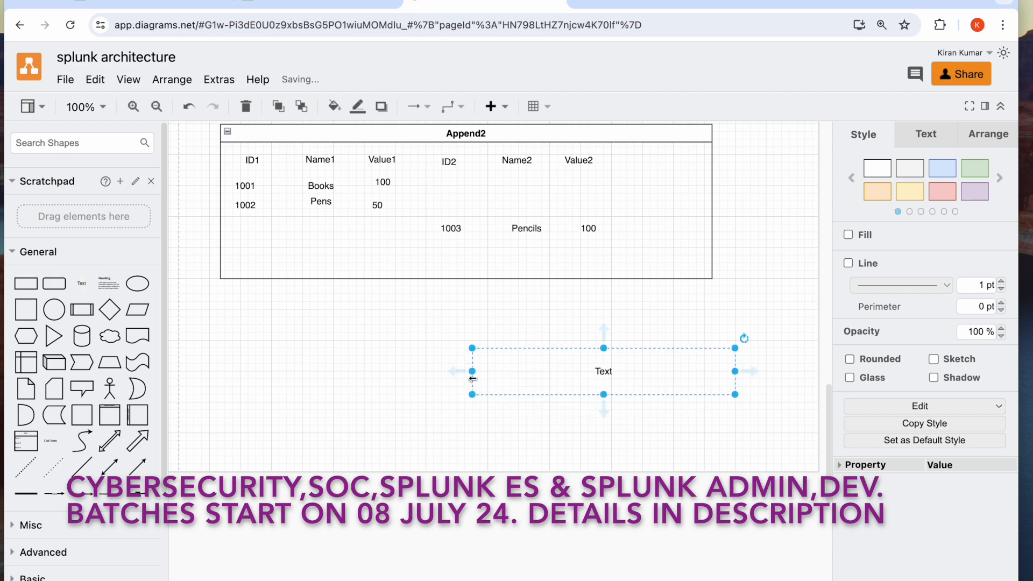
left_click_drag(473, 371, 217, 372)
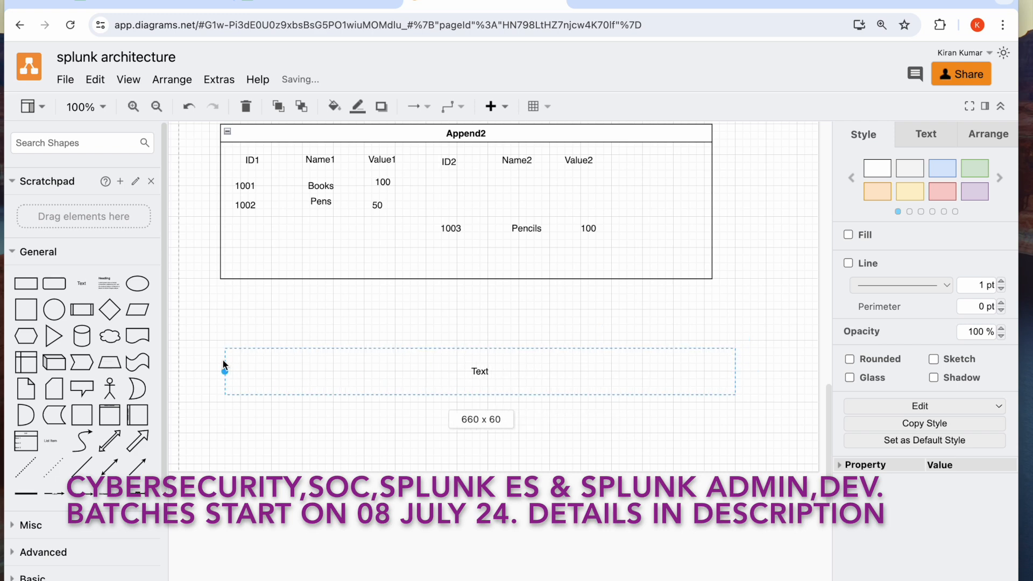
Replace the placeholder in the text box below the Append2 table with "spl_query1 | append"
double_click(476, 372)
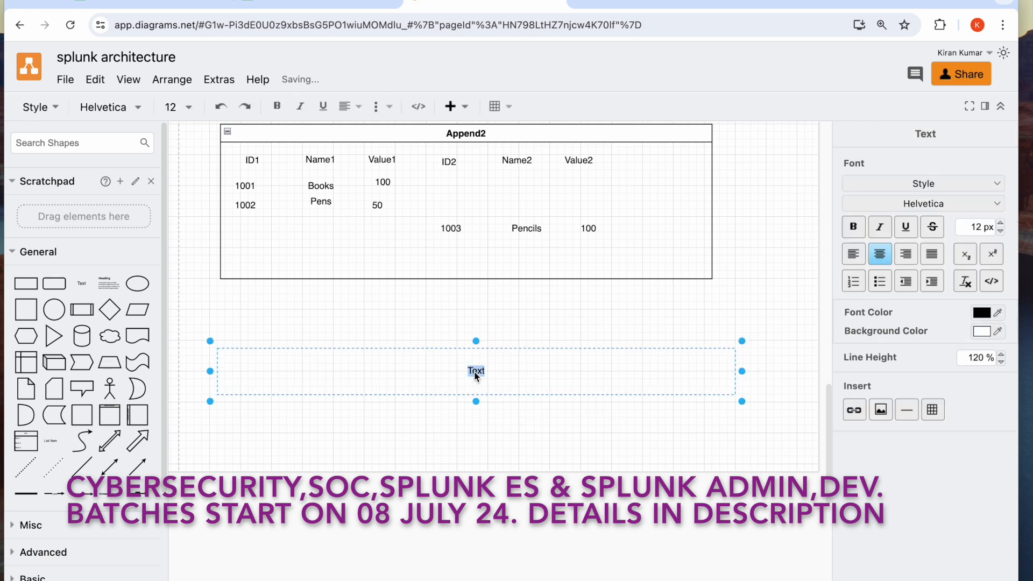
type("spl qurey")
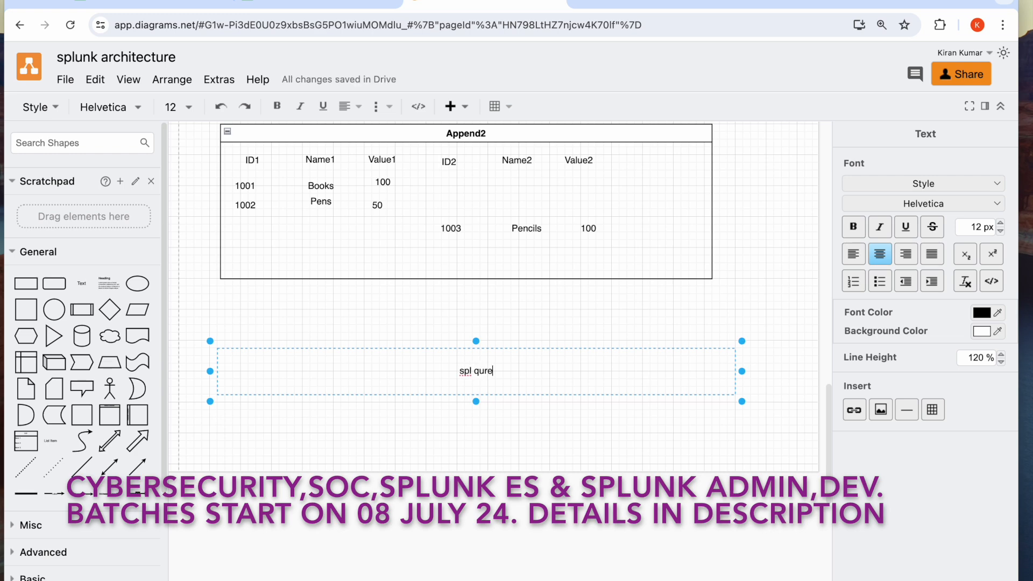
key("BackSpace")
key("BackSpace")
key("BackSpace")
key("BackSpace")
key("BackSpace")
key("BackSpace")
type("_query")
type("1")
type(" |")
type("|")
type("append")
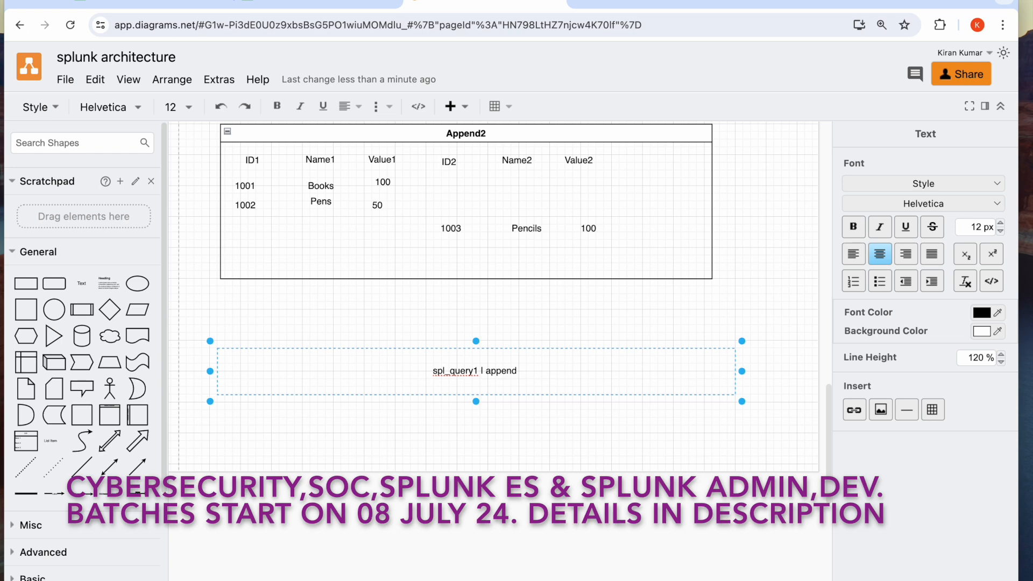
type(" [search")
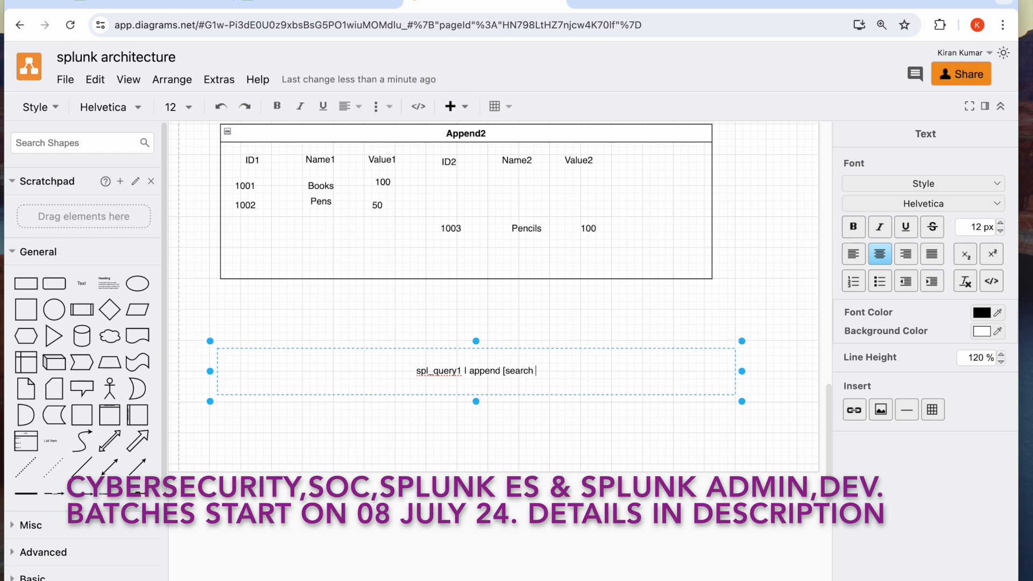
Complete the syntax line in the text box with the subsearch "[search spl_query2]"
type("spl")
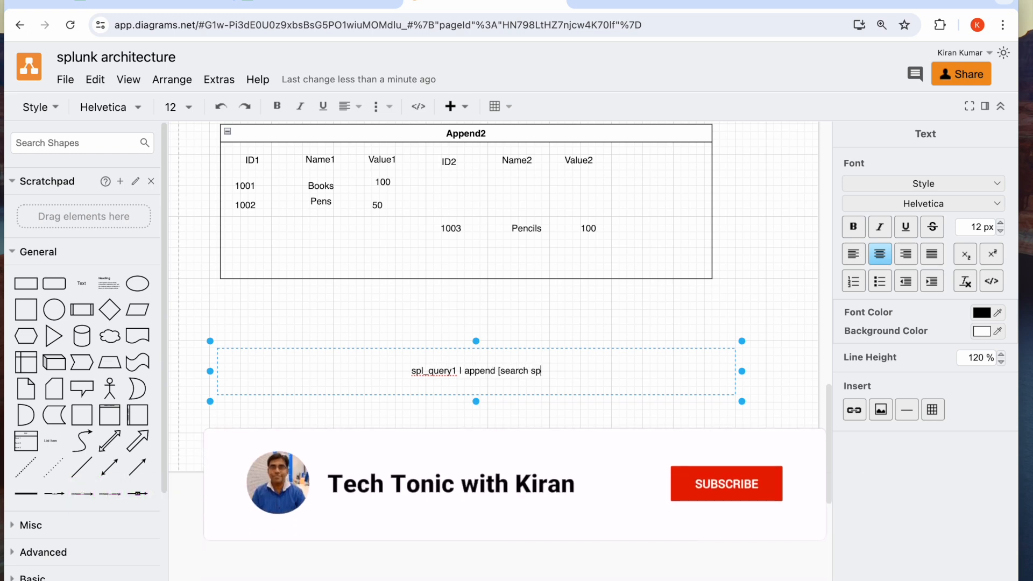
type("_q")
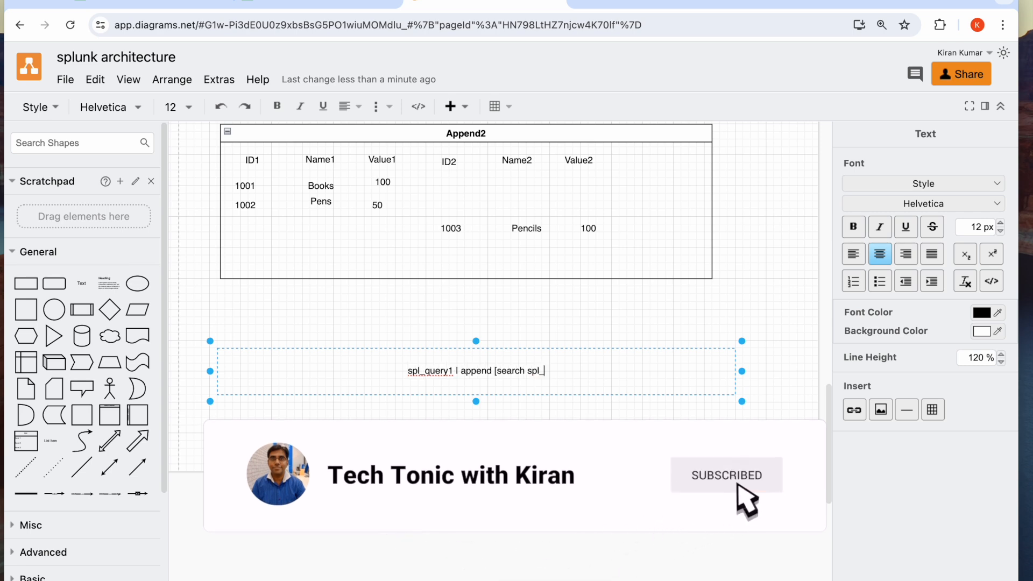
type("uery2")
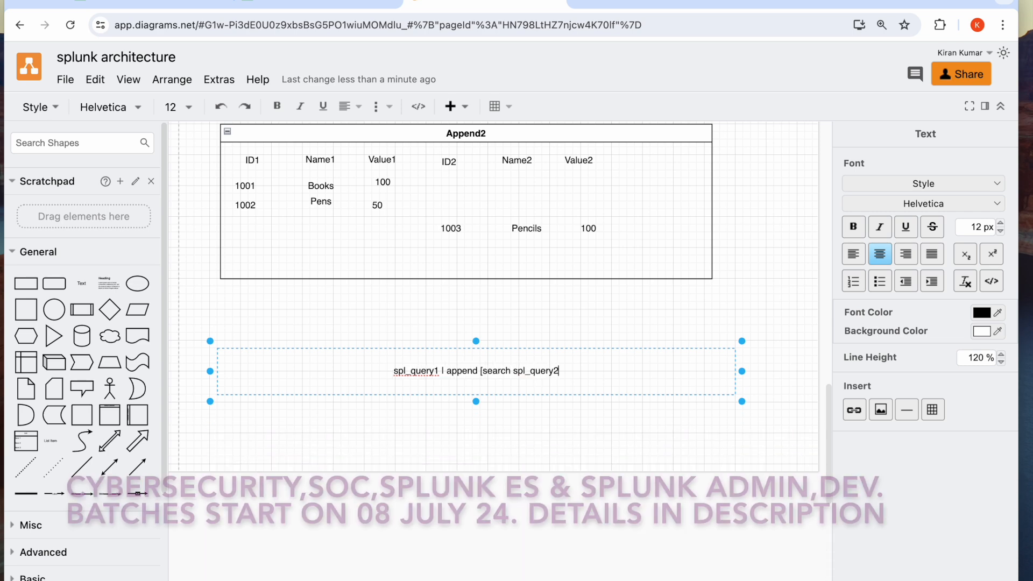
type("]")
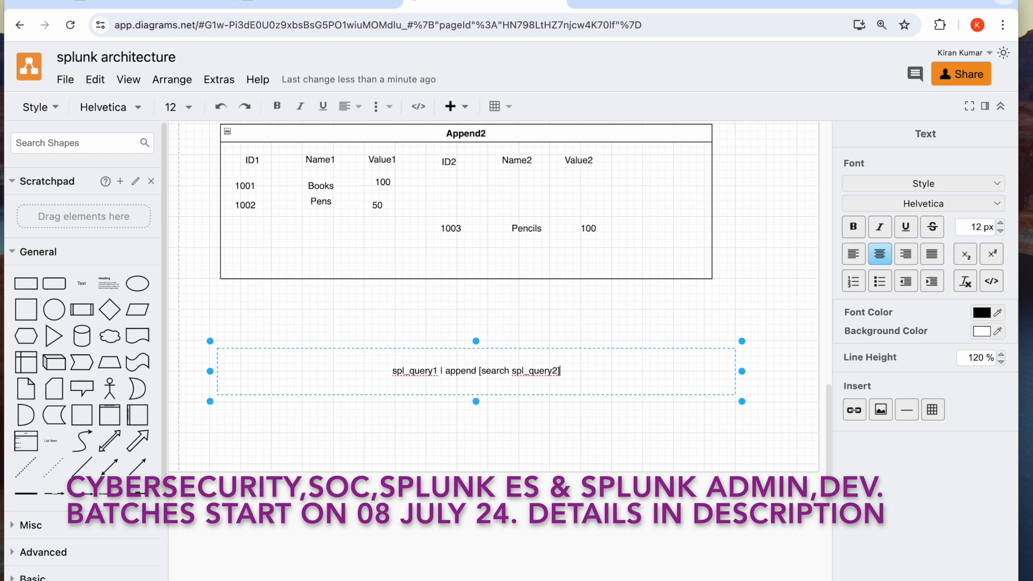
Set the font size of the whole append syntax line to 24 px
triple_click(465, 370)
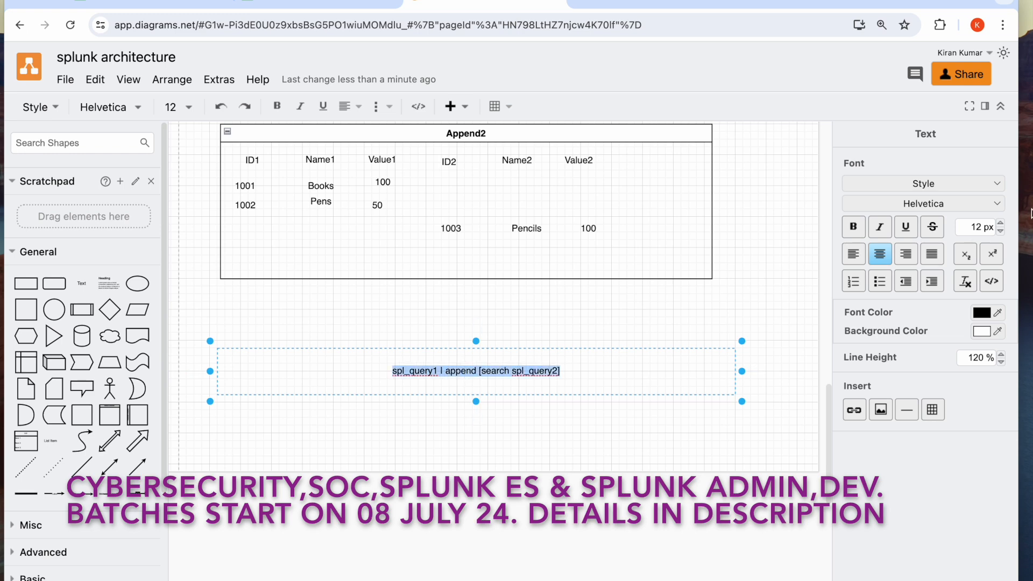
left_click(1001, 224)
left_click(1001, 224)
left_click(1001, 224)
left_click(1001, 224)
left_click(1002, 224)
left_click(1001, 224)
left_click(1001, 224)
left_click(1002, 224)
left_click(1001, 224)
left_click(1001, 224)
left_click(1001, 224)
left_click(1001, 224)
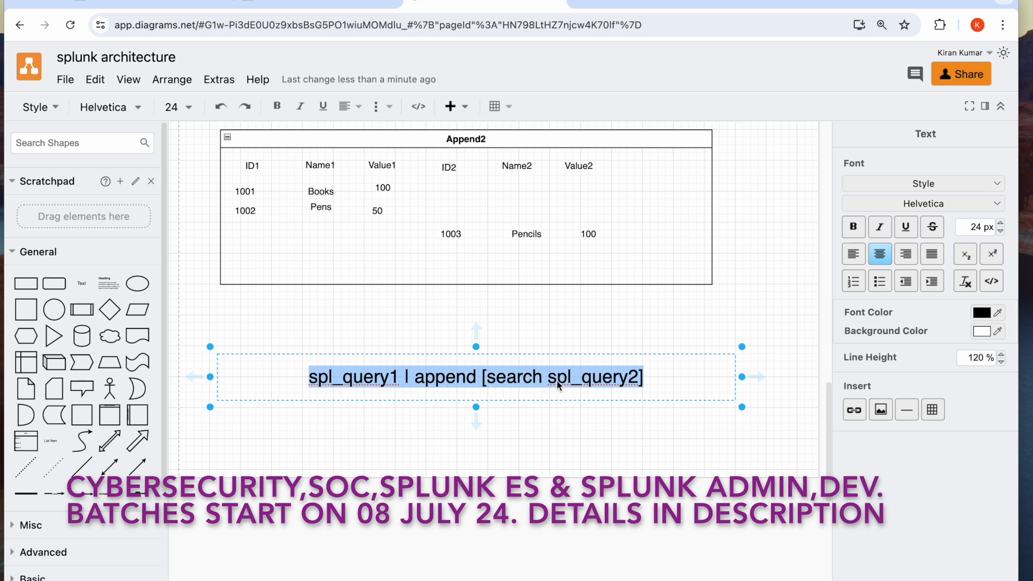
Switch to the products1_index search in Splunk, remove both rename clauses from the append query and run it
left_click(187, 3)
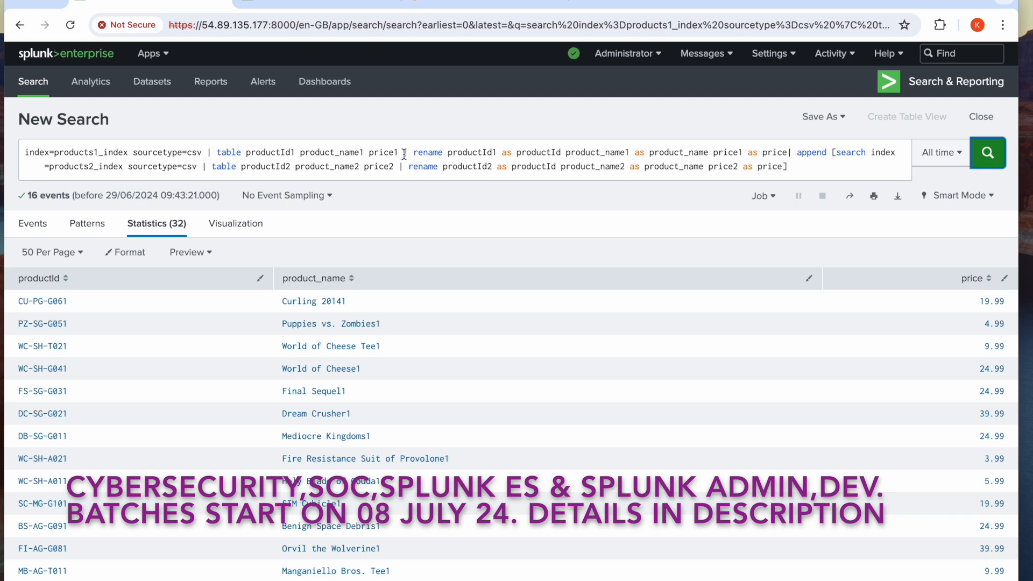
left_click_drag(405, 154, 789, 146)
key("BackSpace")
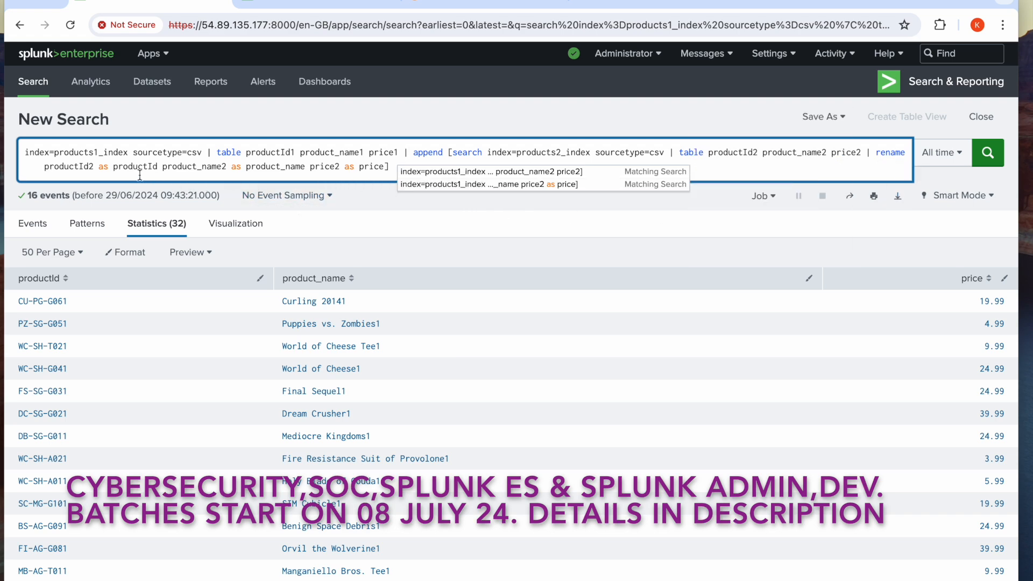
left_click_drag(866, 152, 853, 174)
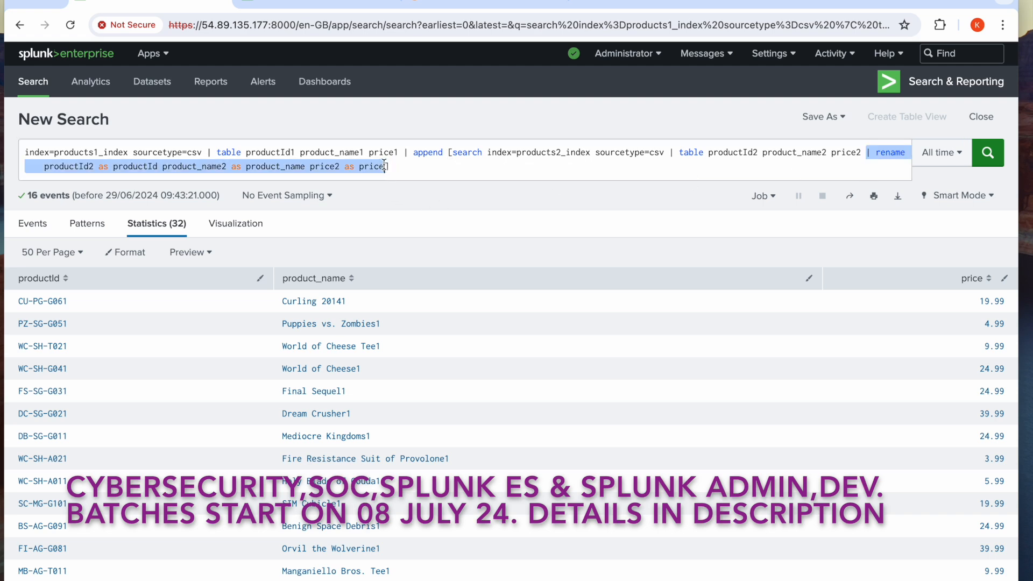
key("BackSpace")
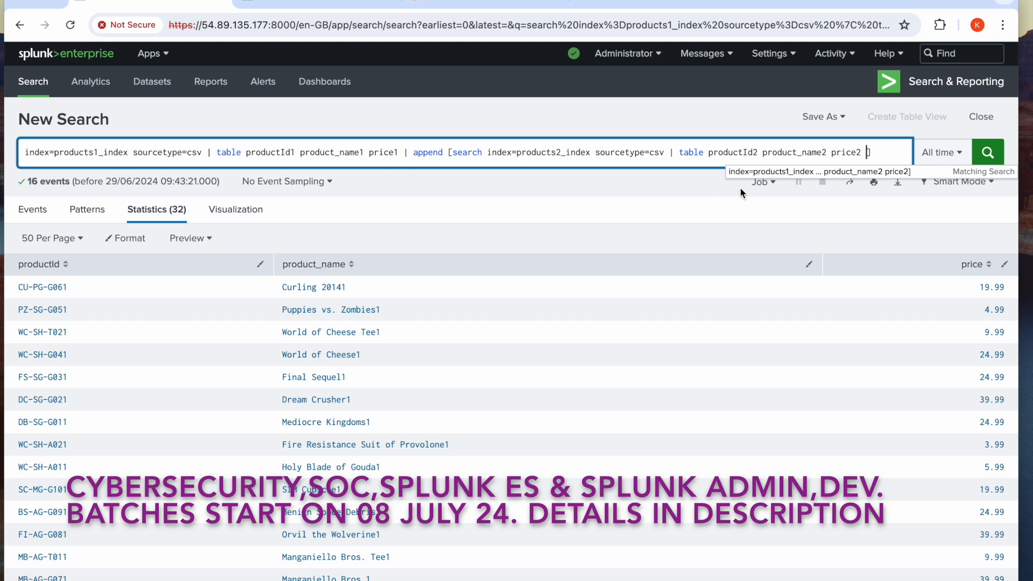
left_click(990, 153)
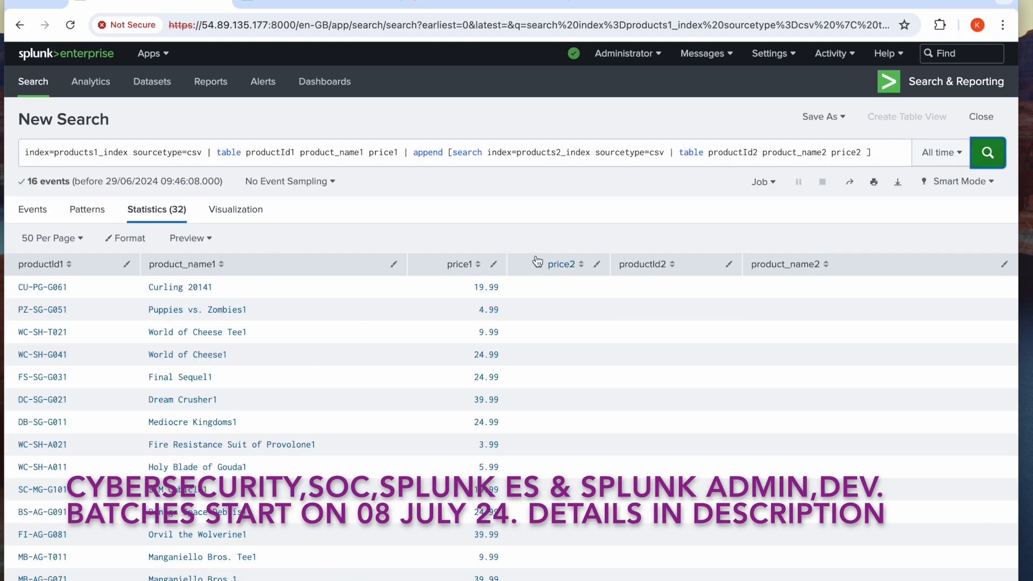
Change the append command in the combined query to appendcols and run it
scroll(722, 463, "down", 7)
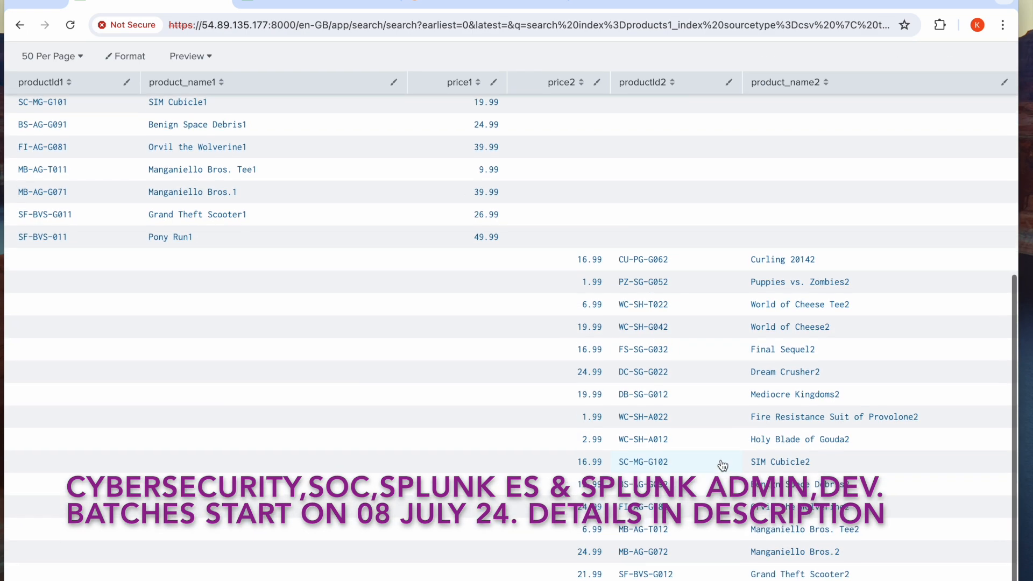
scroll(722, 464, "up", 5)
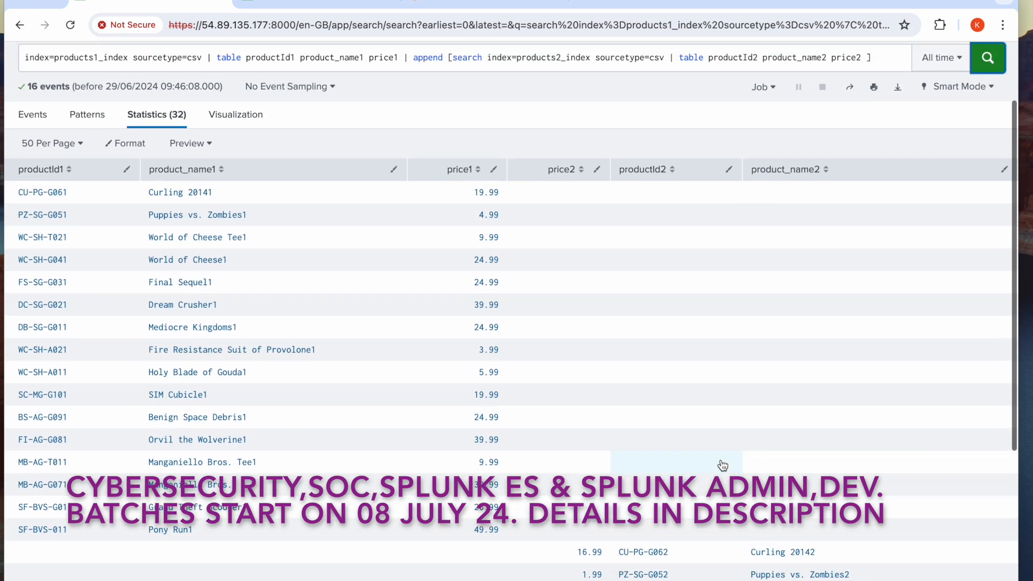
scroll(723, 465, "up", 1)
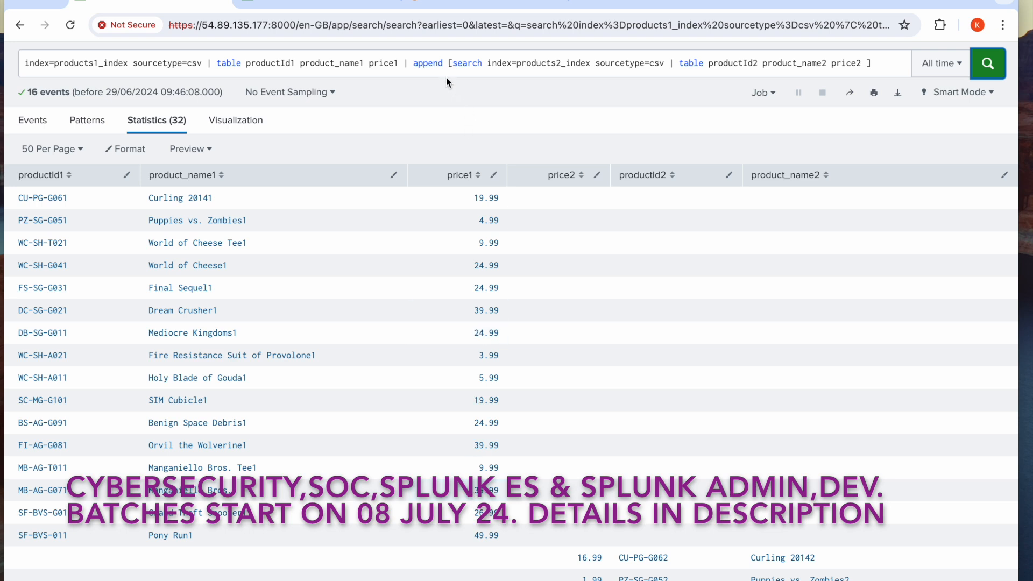
left_click(444, 64)
type("cols")
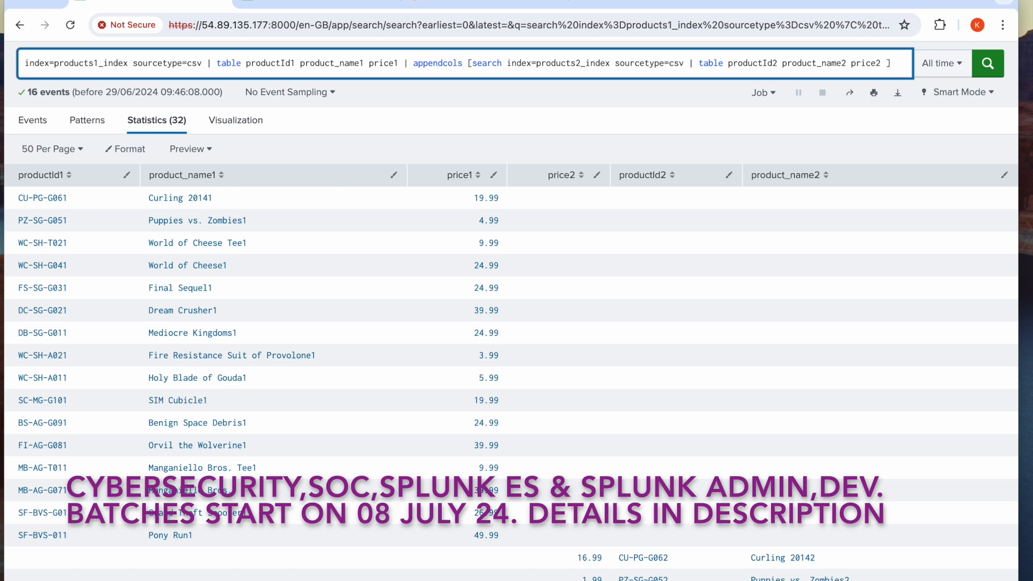
left_click(1000, 66)
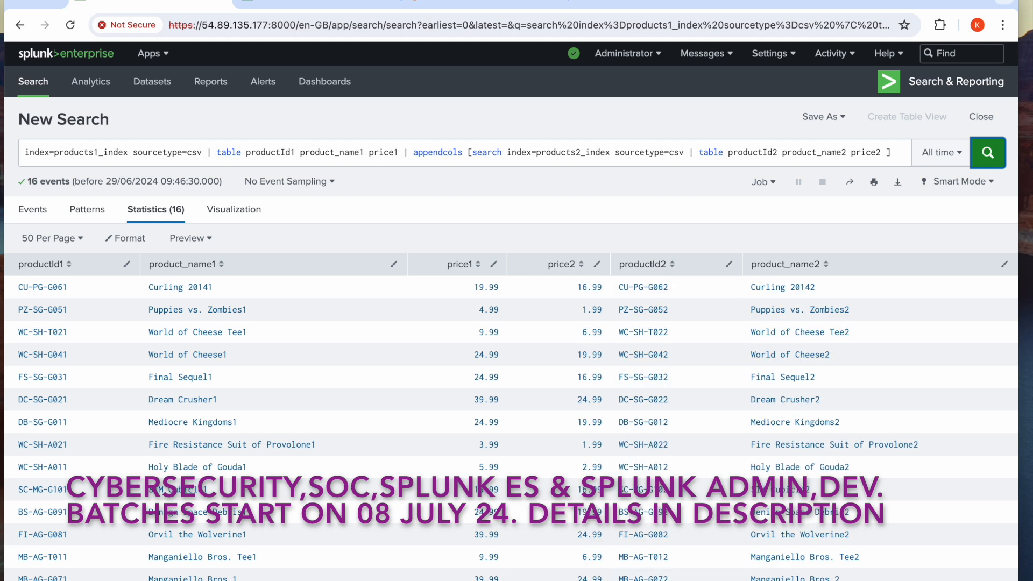
scroll(511, 323, "down", 1)
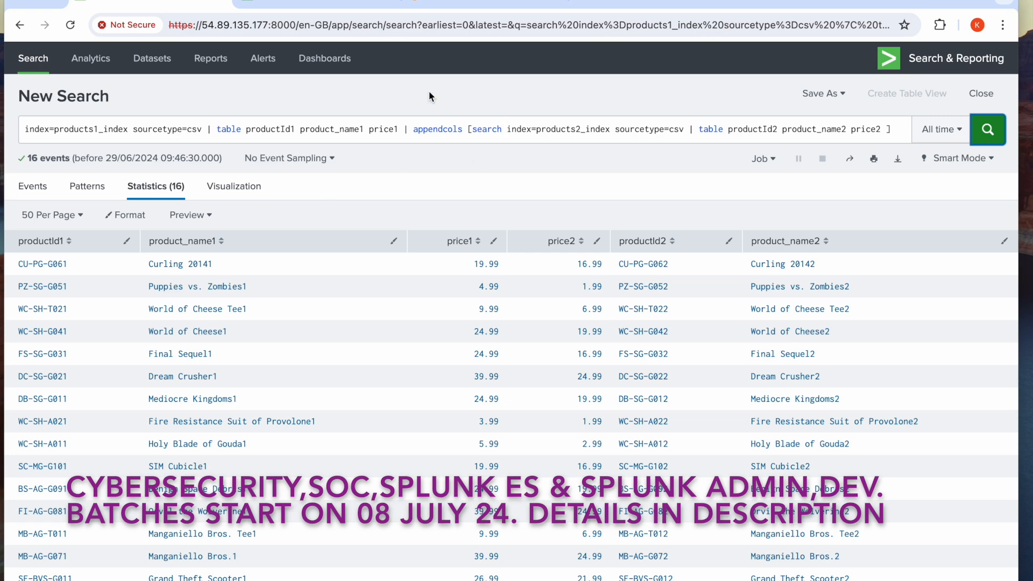
Replace the whole combined query with index=products3_index sourcetype="csv"
left_click(304, 3)
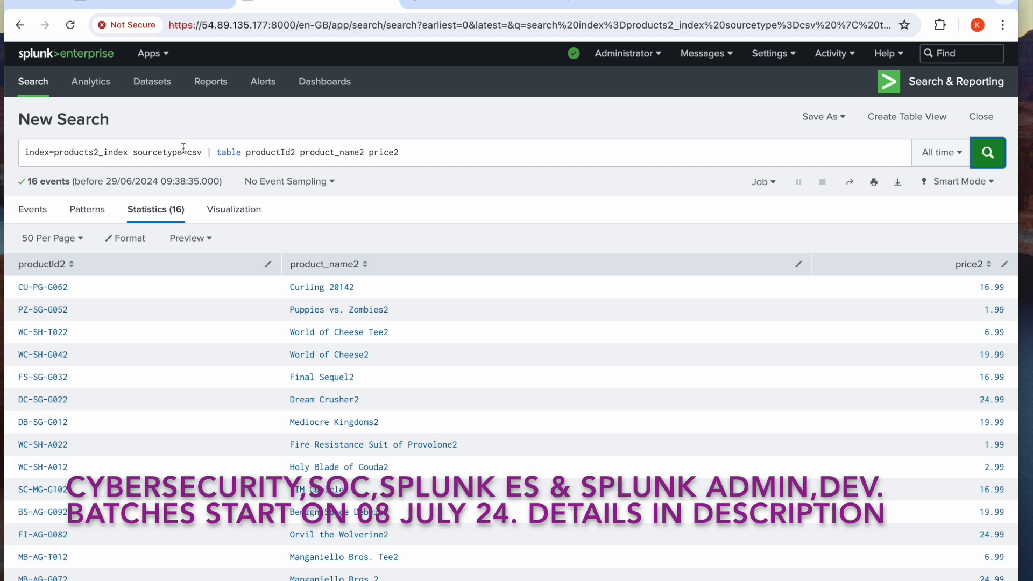
left_click(177, 4)
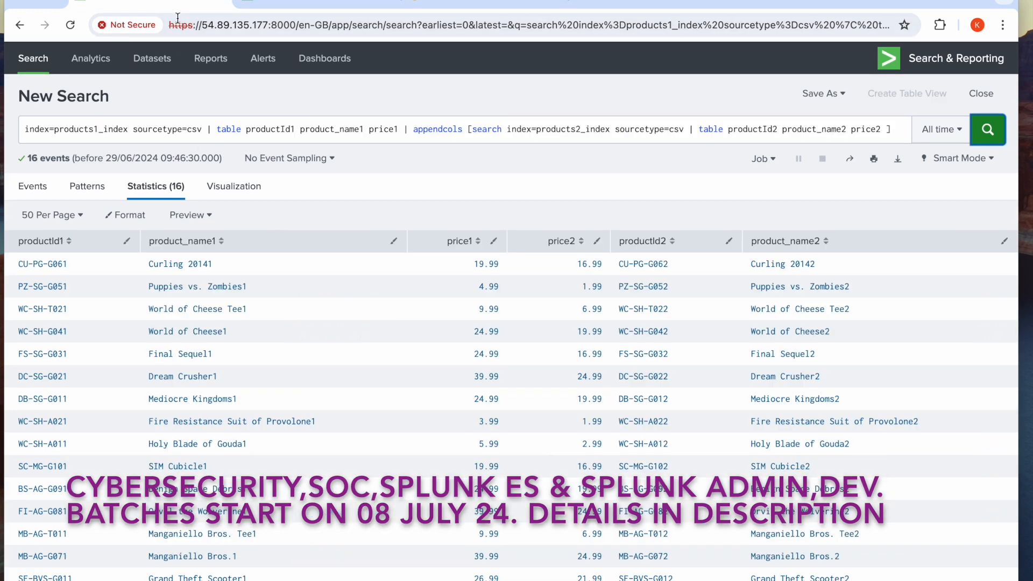
left_click(191, 128)
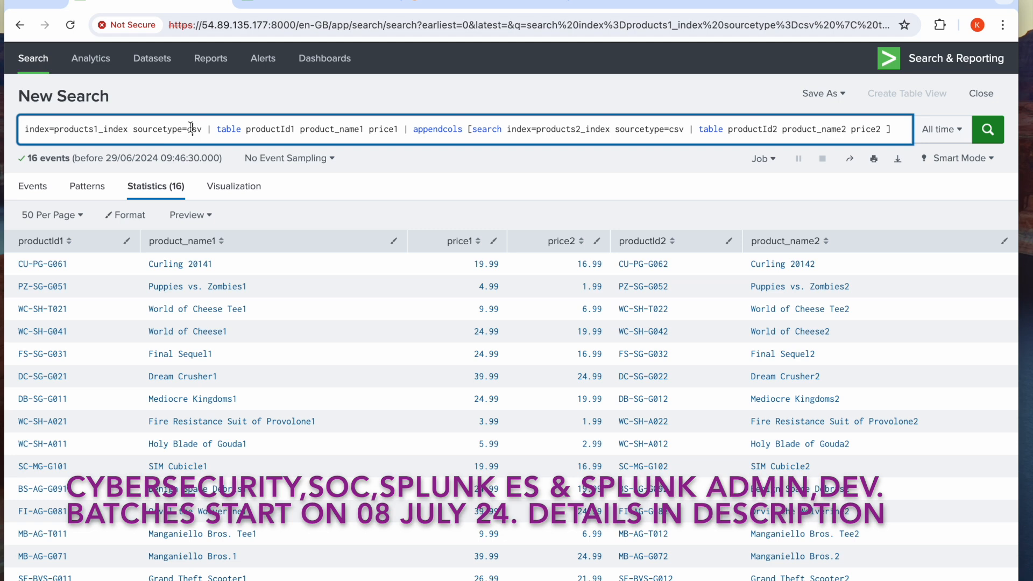
key("ctrl+a")
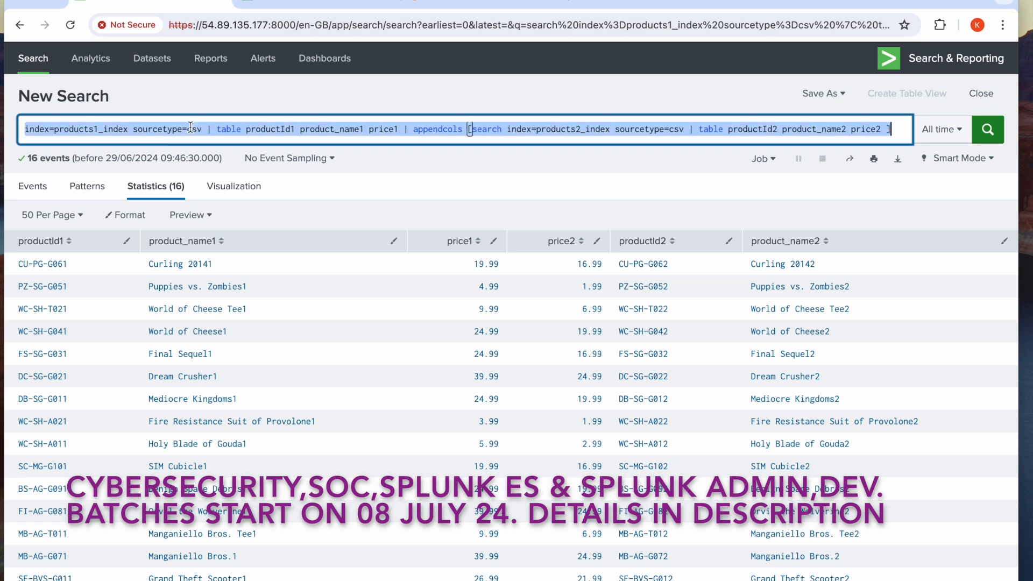
type("index")
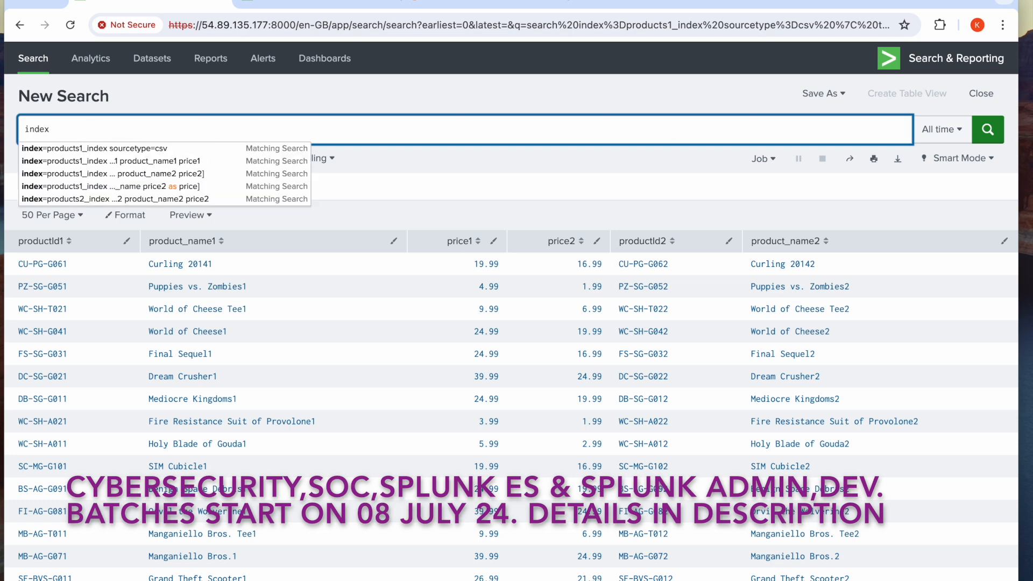
type("=prod")
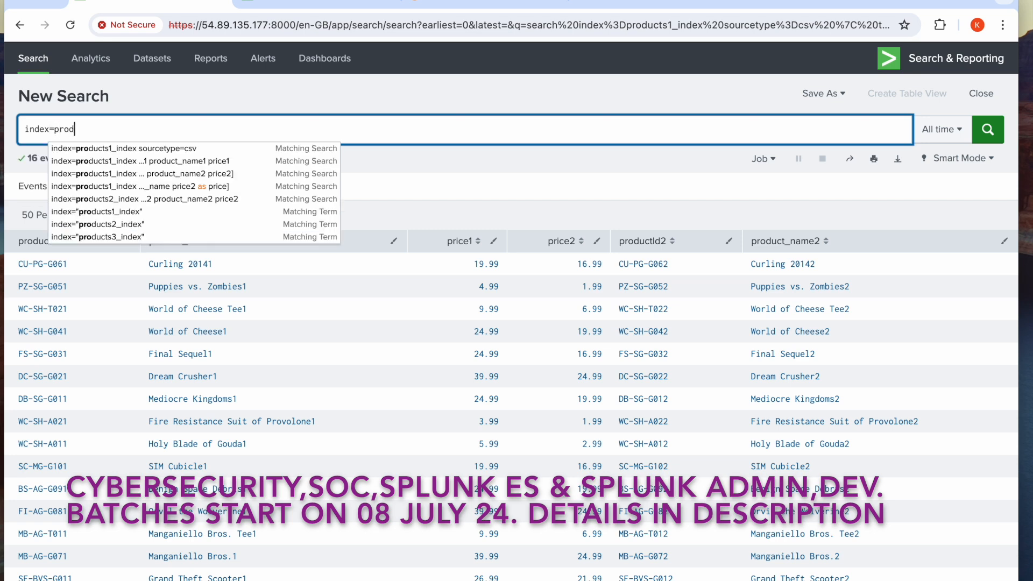
type("ucts3")
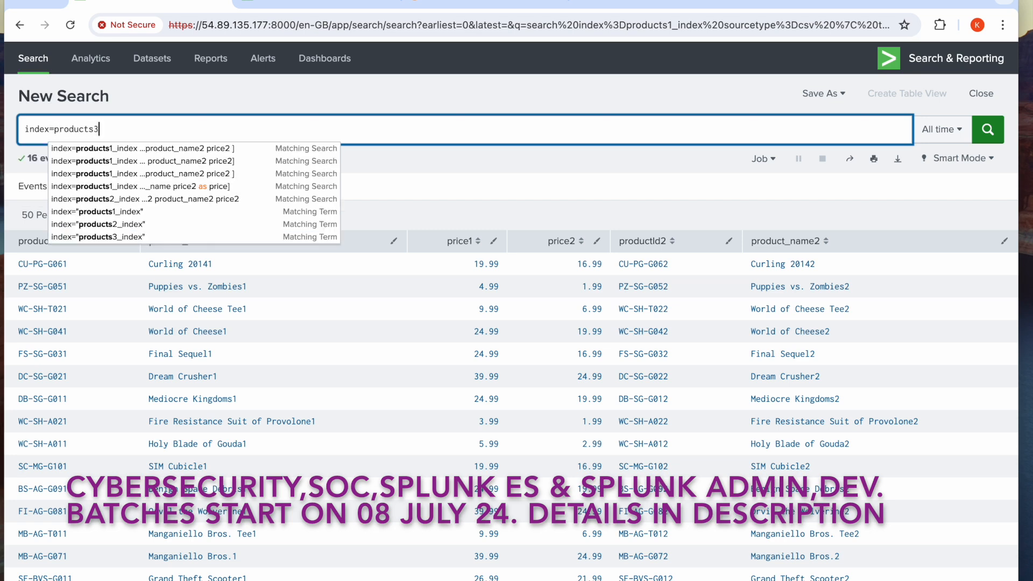
type("_inde")
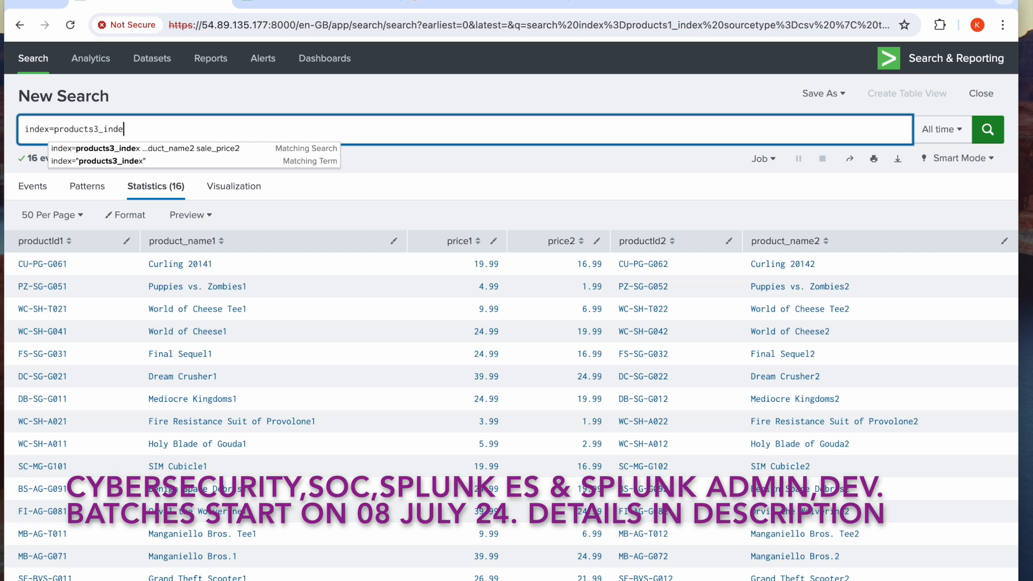
type("x sou")
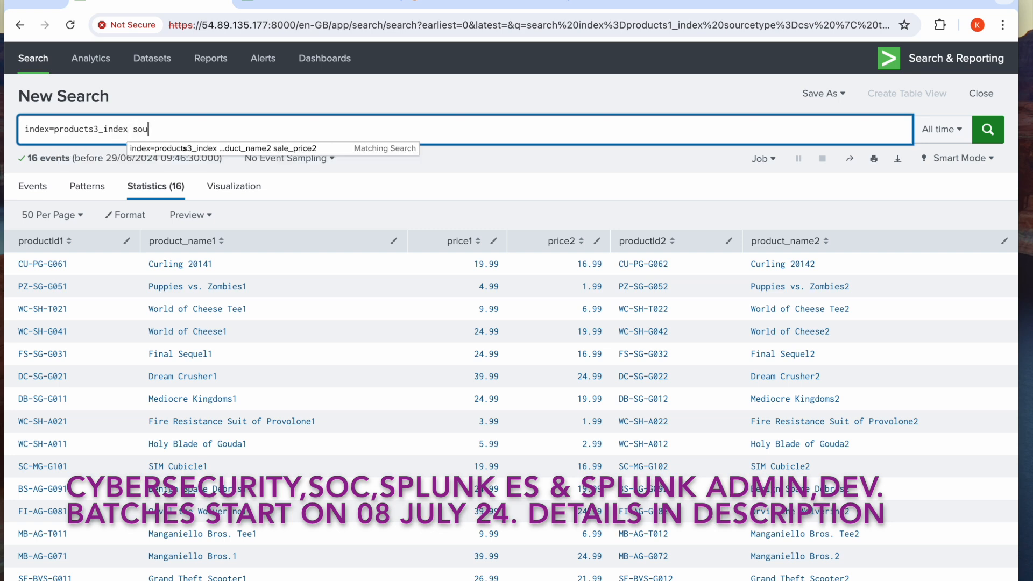
type("rcetyp")
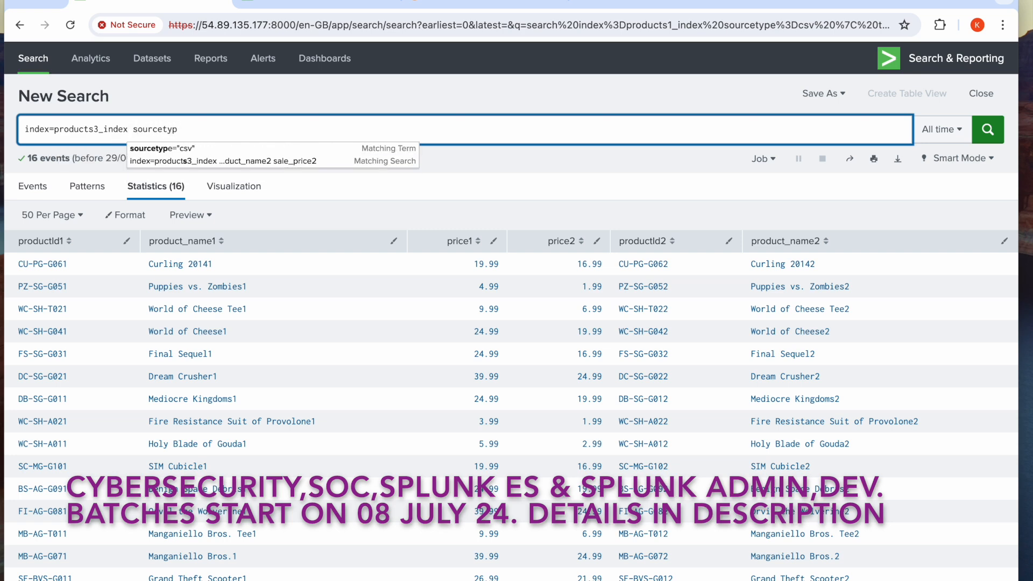
left_click(164, 149)
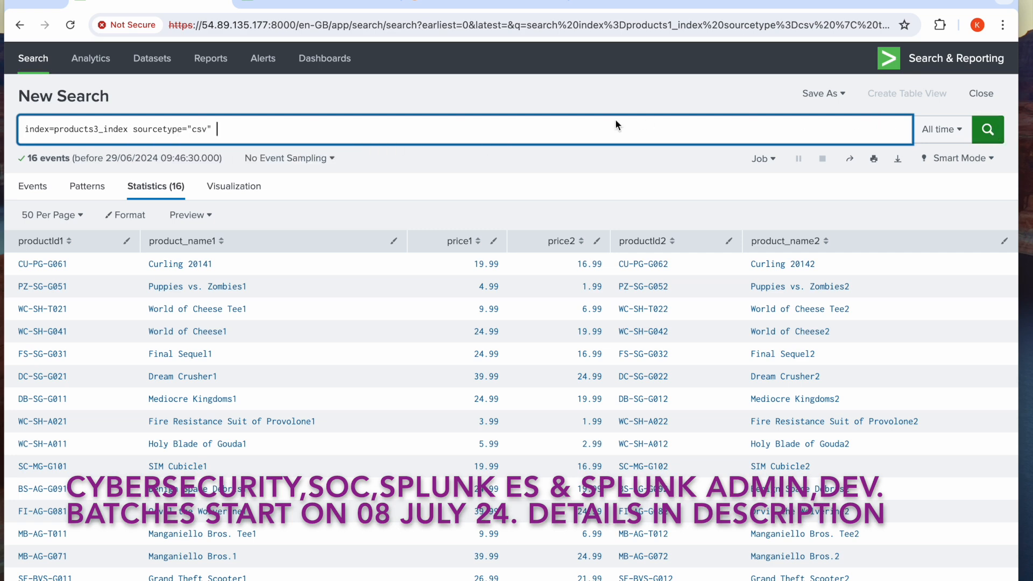
type("| tab")
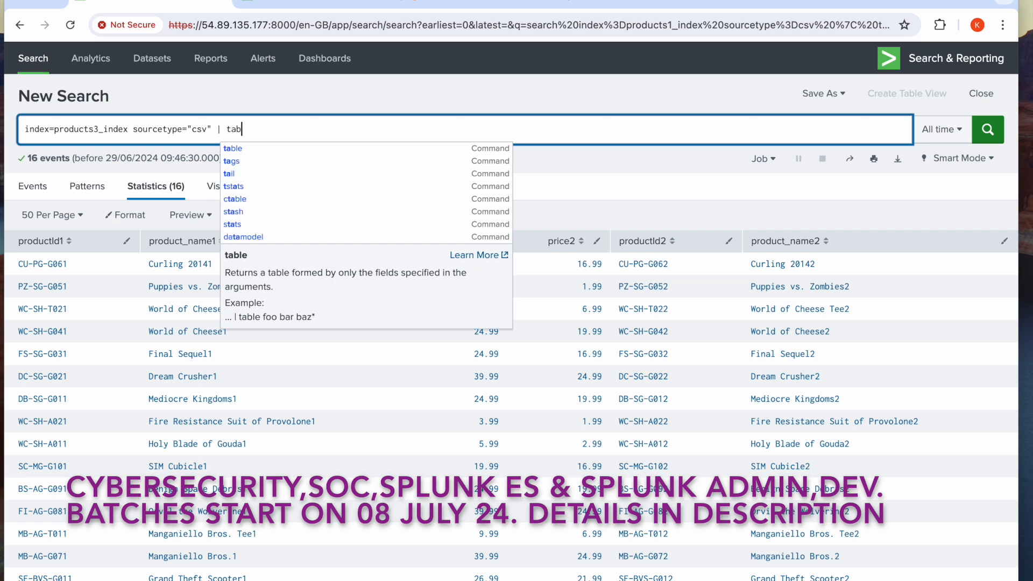
type("le")
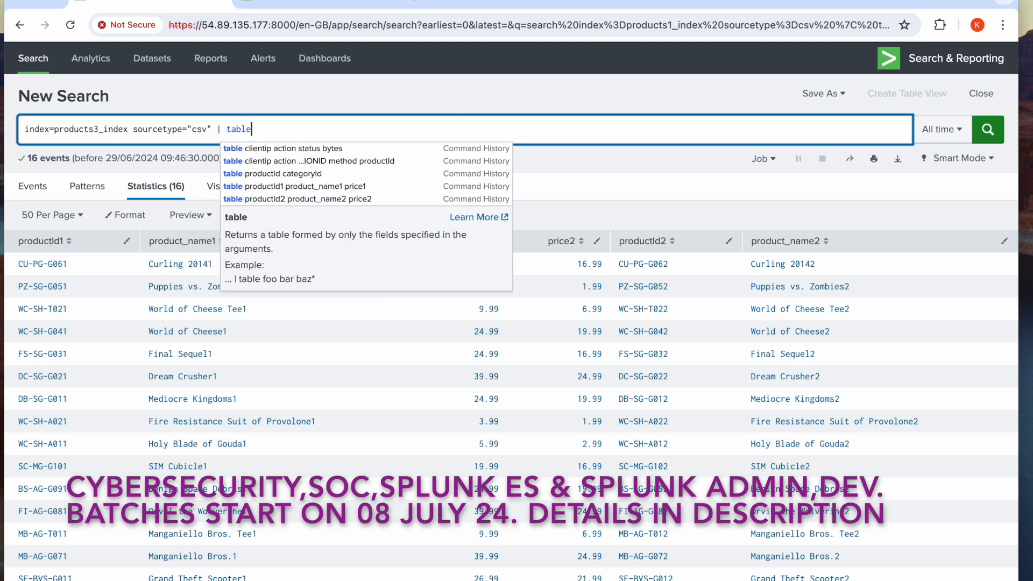
key("BackSpace")
key("BackSpace")
key("BackSpace")
key("BackSpace")
key("BackSpace")
key("BackSpace")
key("BackSpace")
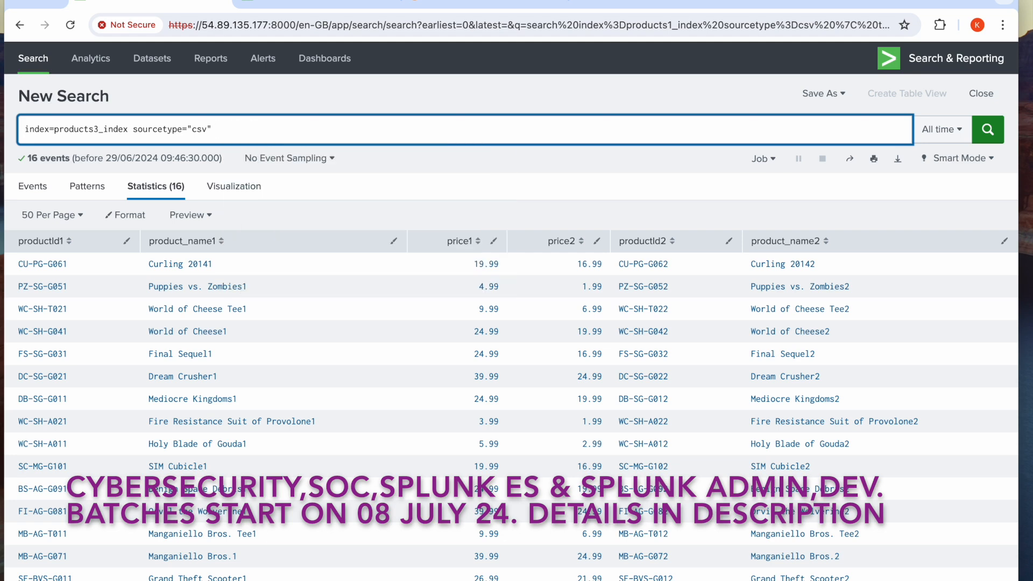
Run the products3_index search, extend its query with | table productId2 product_name2 sale_price2 and run it again
left_click(988, 131)
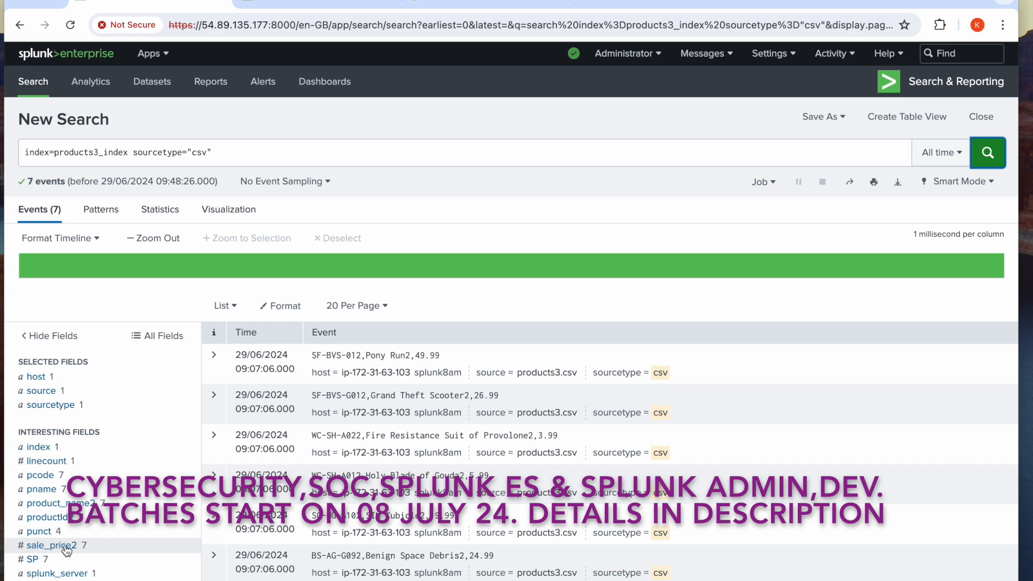
left_click(294, 158)
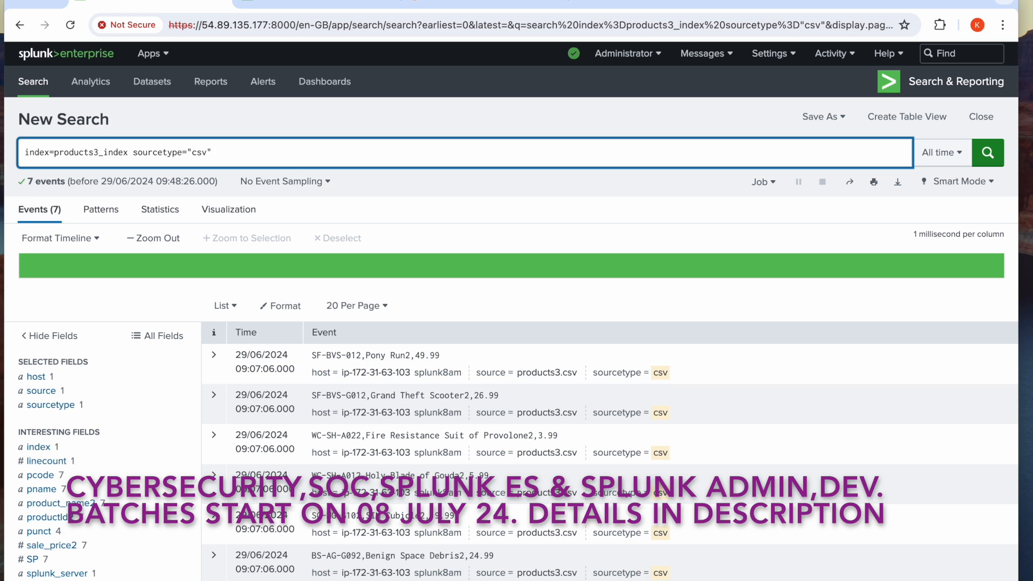
type("| table productId2 ")
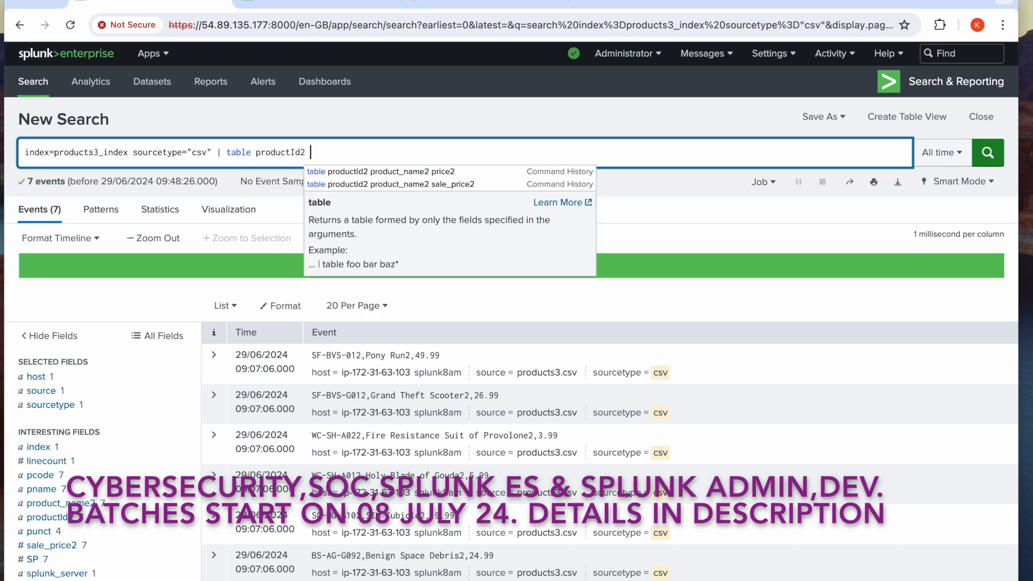
type("prod")
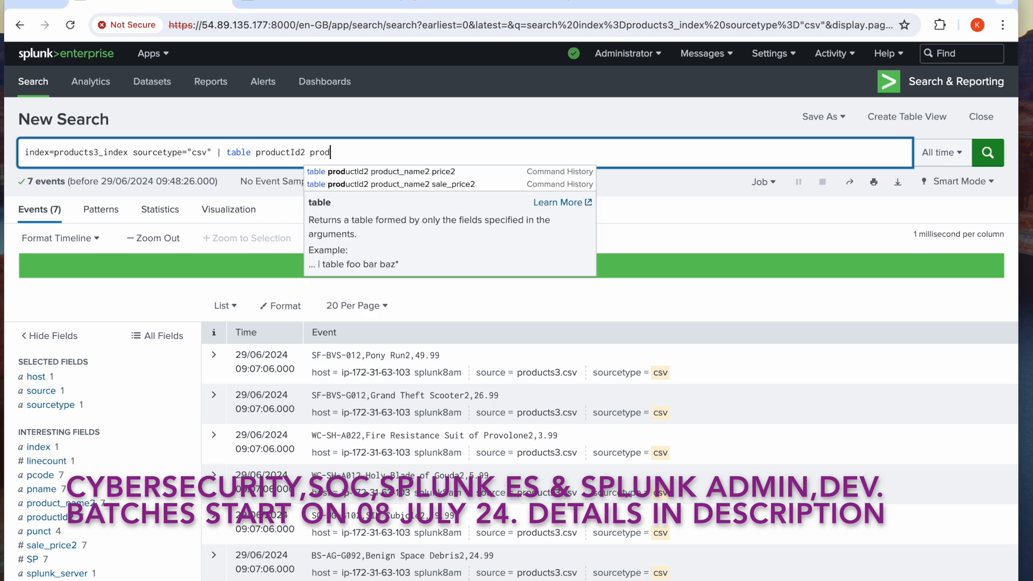
type("uct_name")
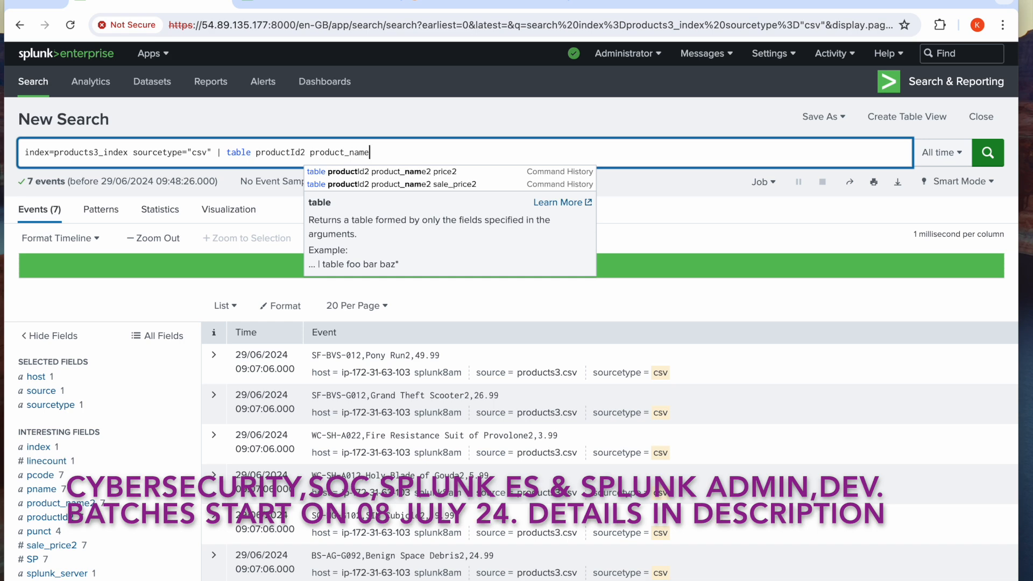
type("2")
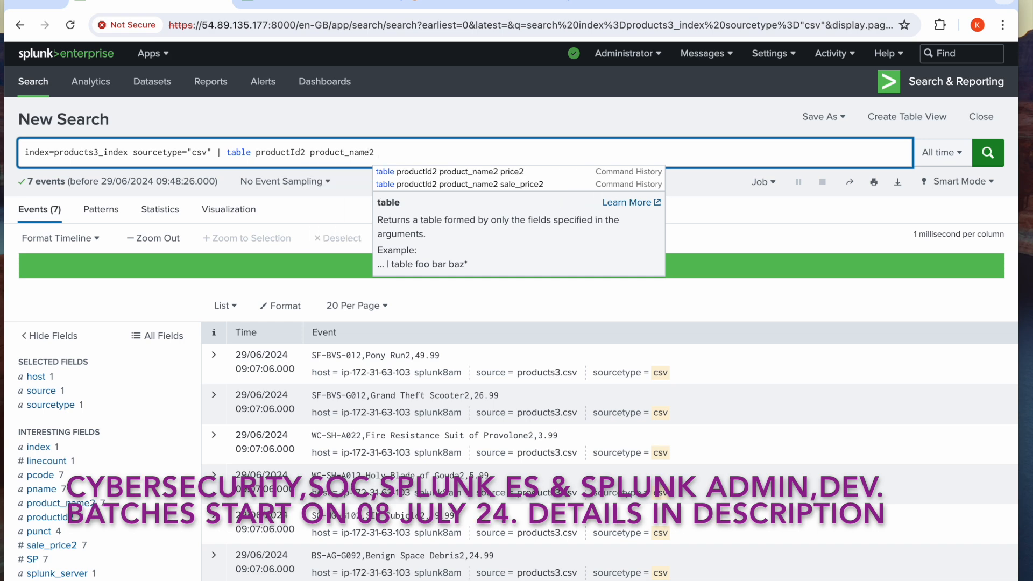
left_click(437, 184)
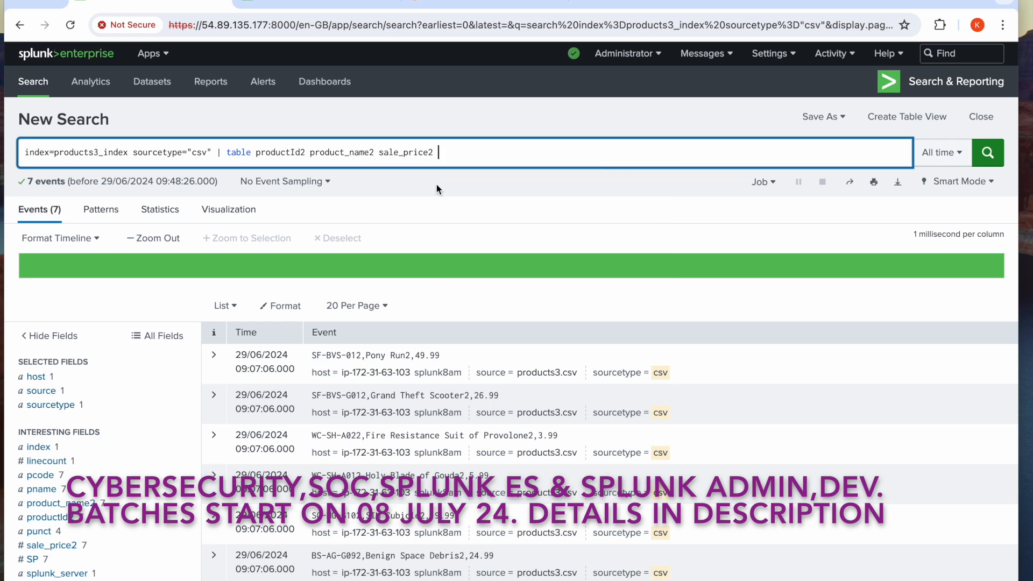
left_click(992, 160)
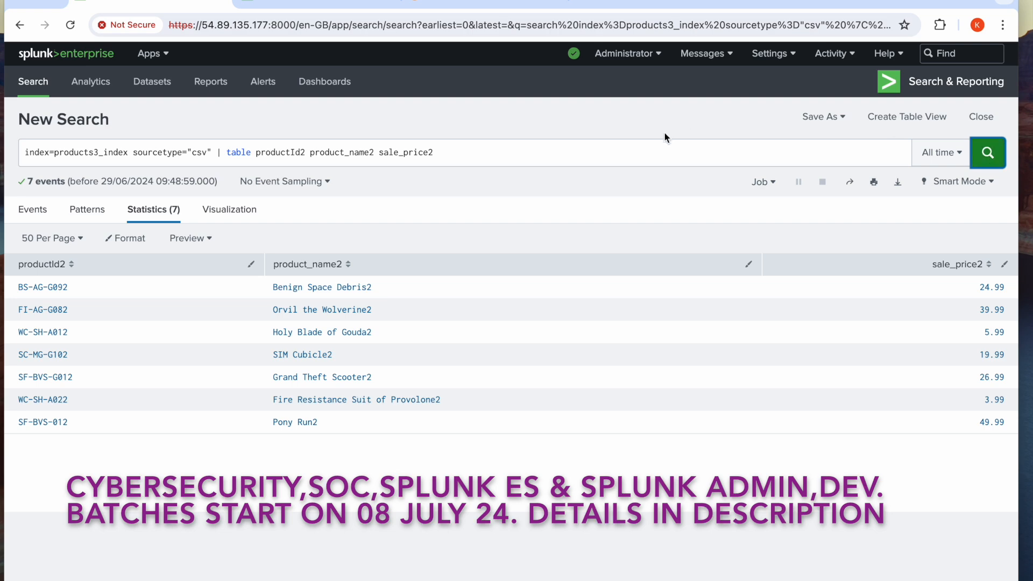
Compare the products2_index results with the products3_index results by product ID, product name and price columns
left_click(317, 1)
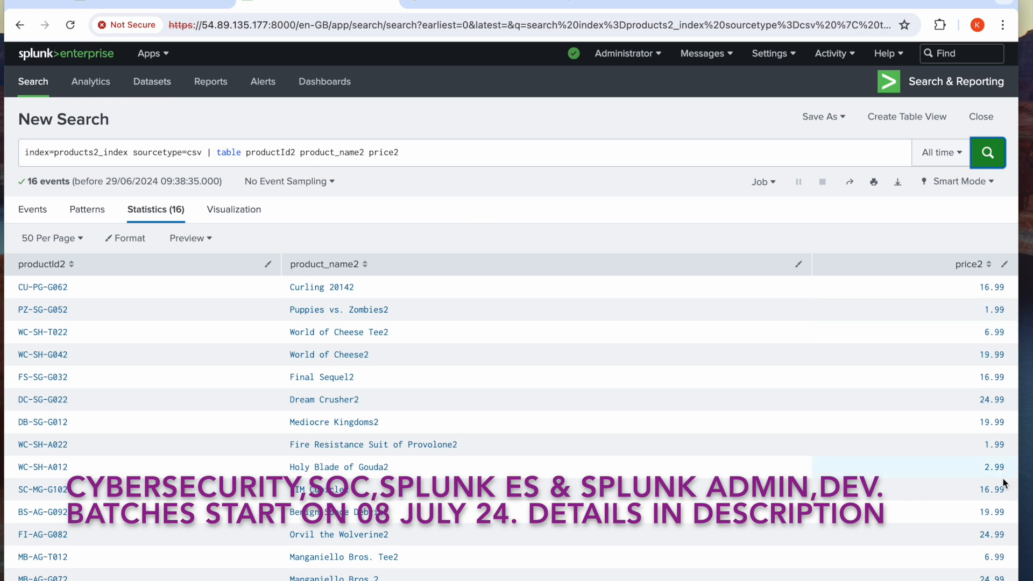
left_click(168, 3)
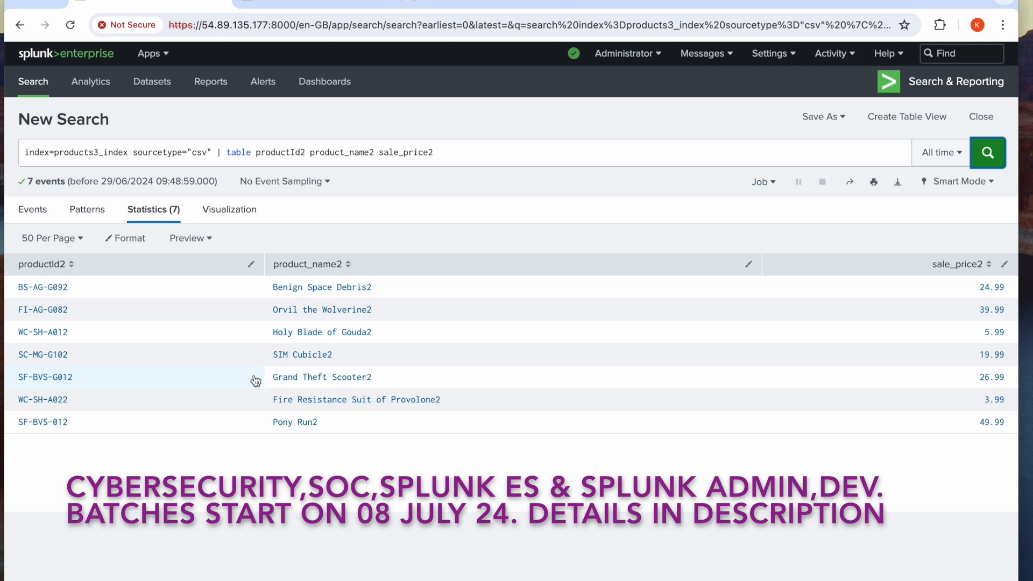
left_click(283, 2)
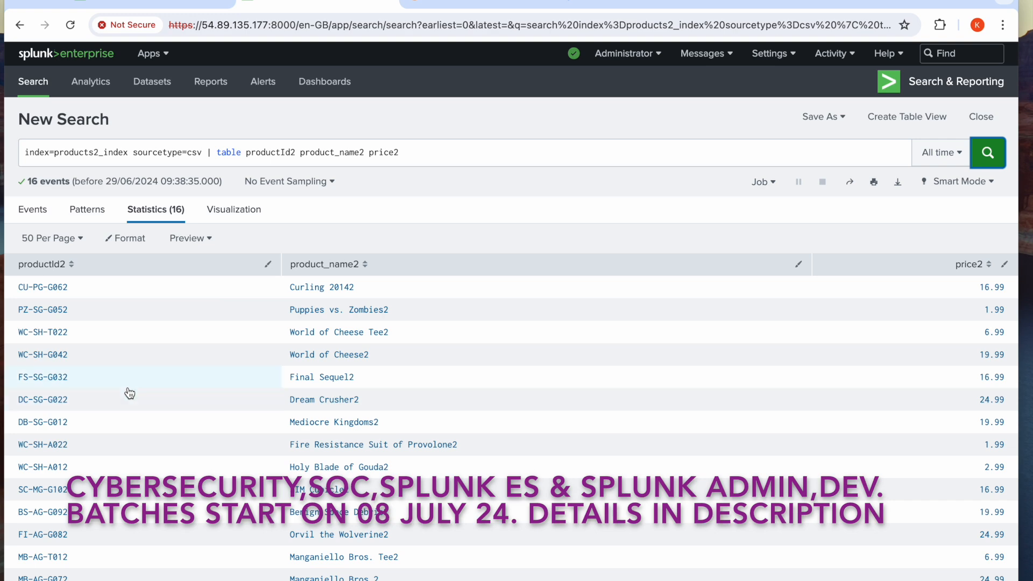
left_click(159, 7)
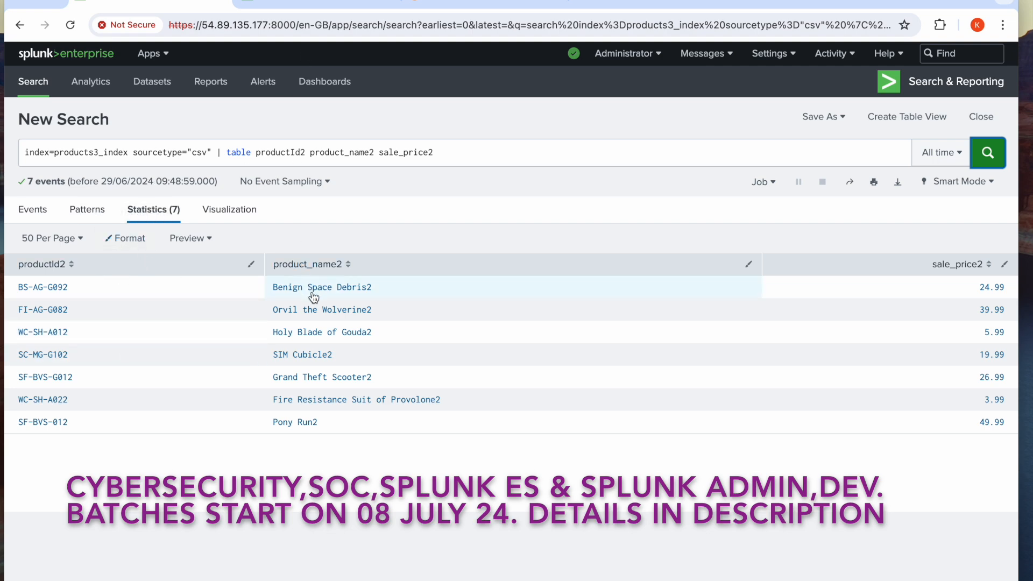
left_click(340, 1)
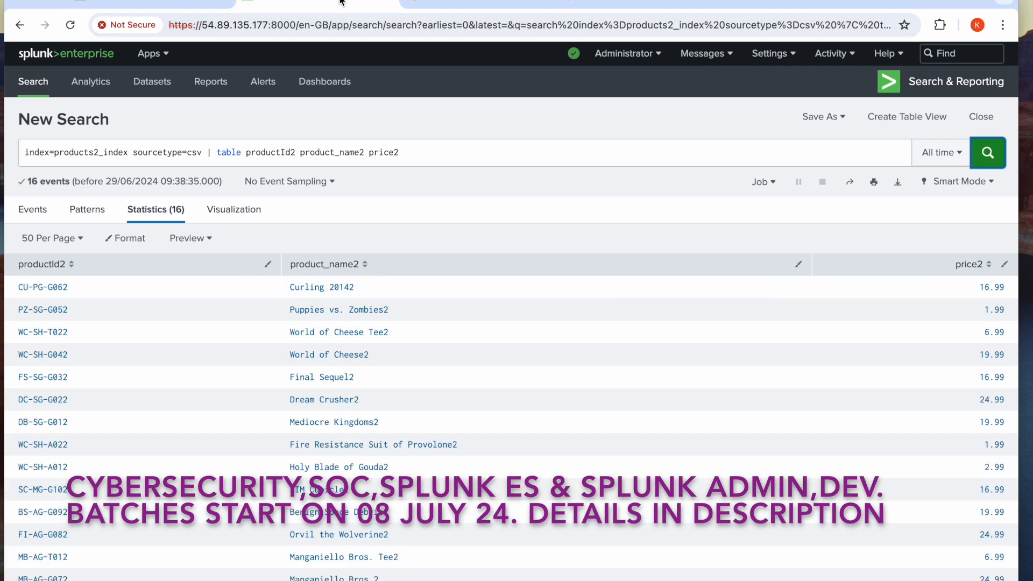
scroll(276, 509, "down", 1)
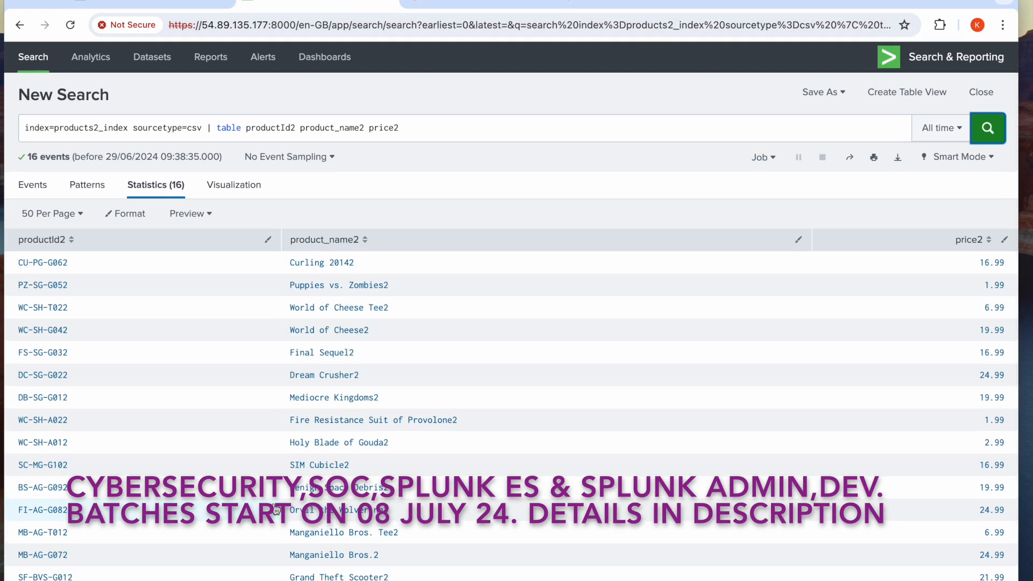
scroll(276, 510, "up", 1)
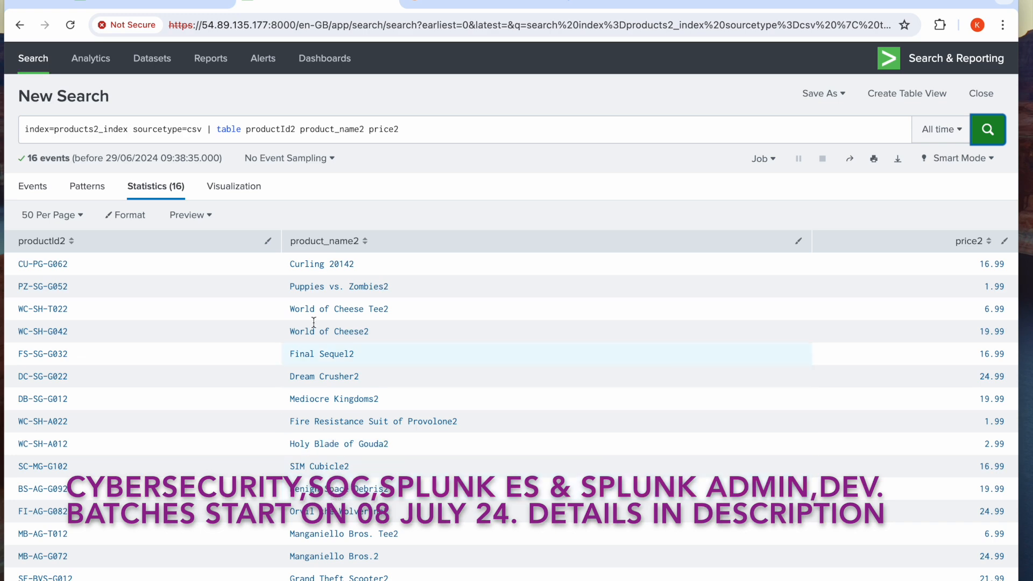
left_click(183, 4)
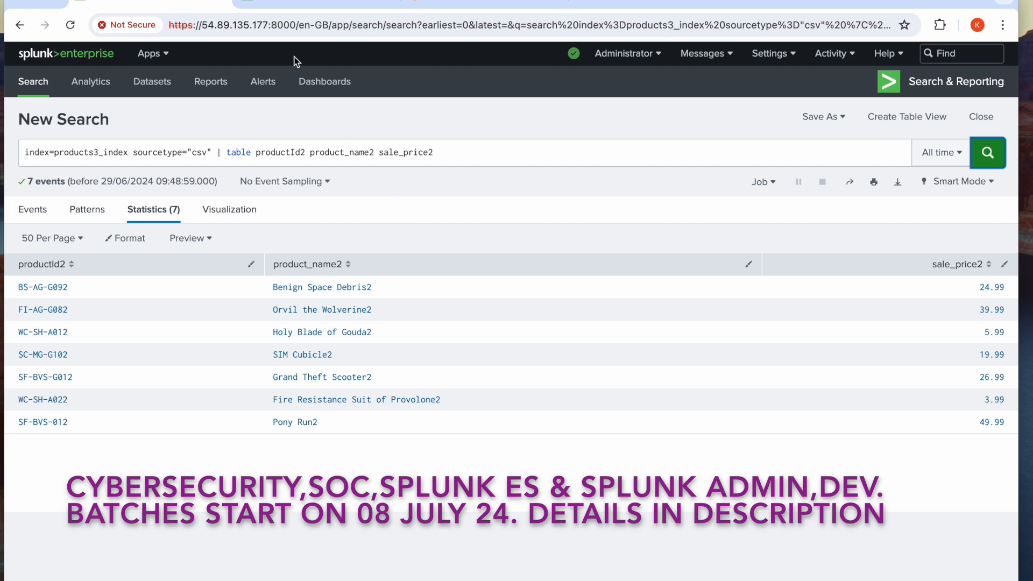
Switch to the products2_index search and open an append subsearch at the end of its query with | append [
left_click(286, 152)
triple_click(286, 153)
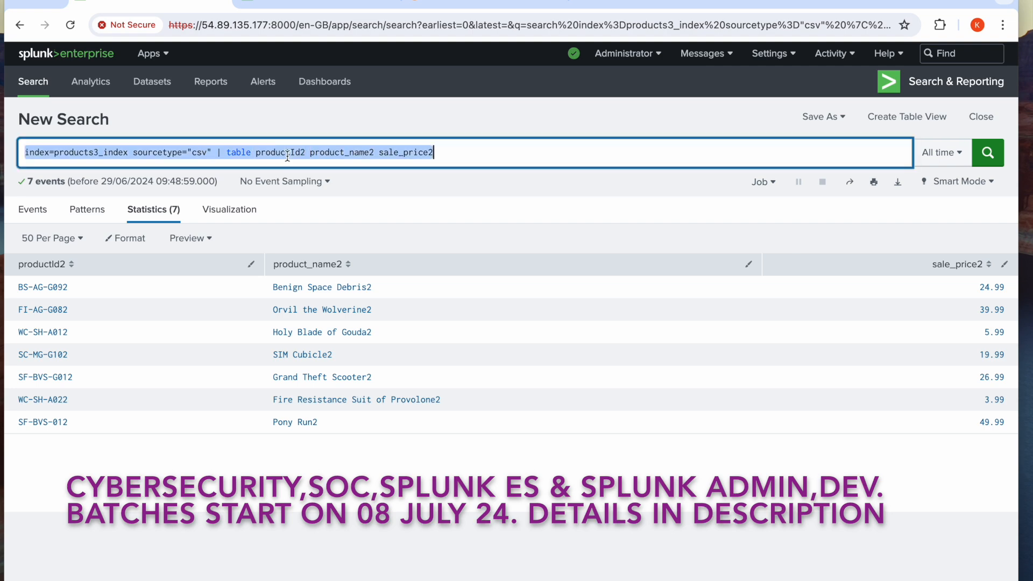
left_click(302, 6)
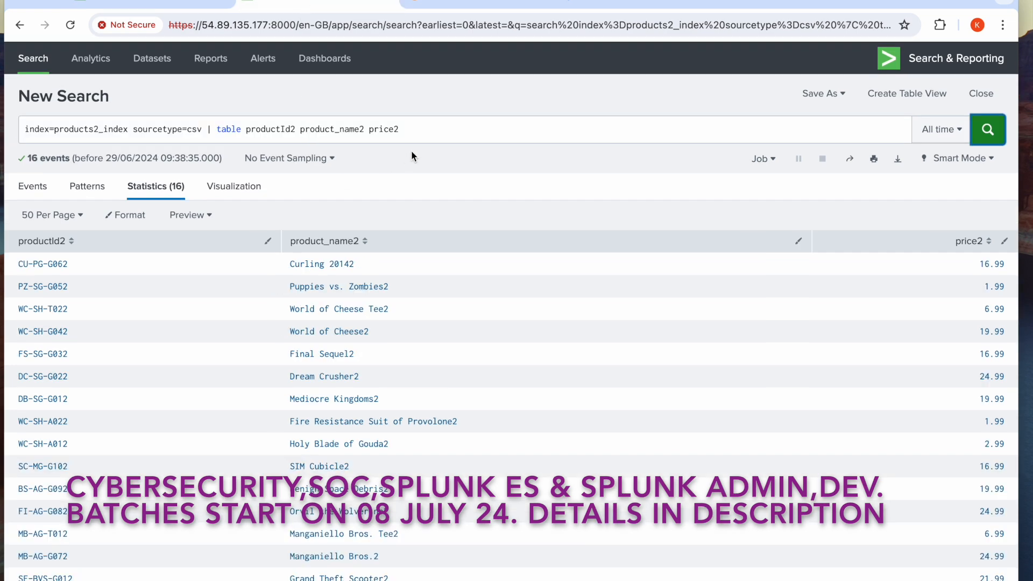
left_click(438, 137)
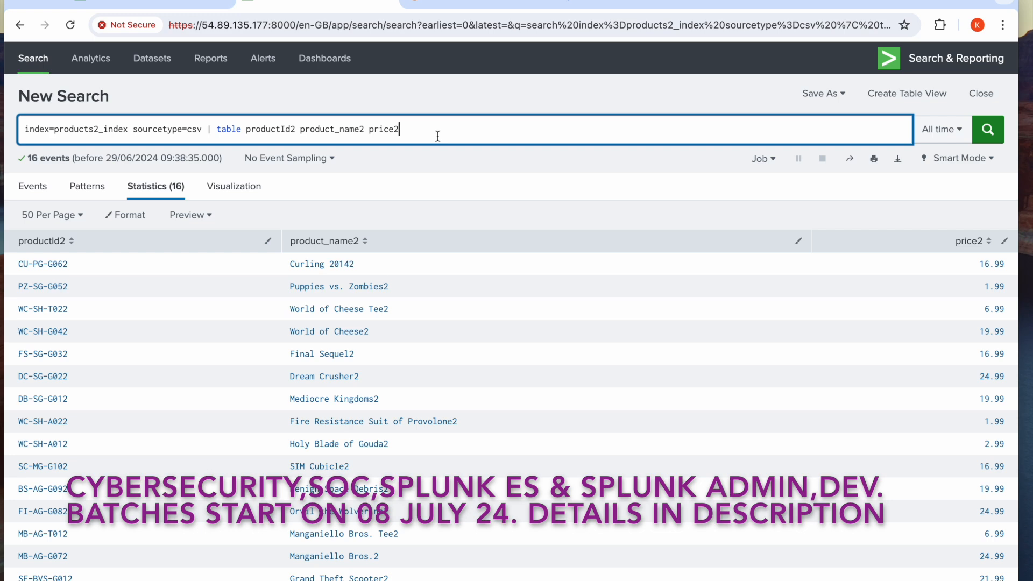
type("| ")
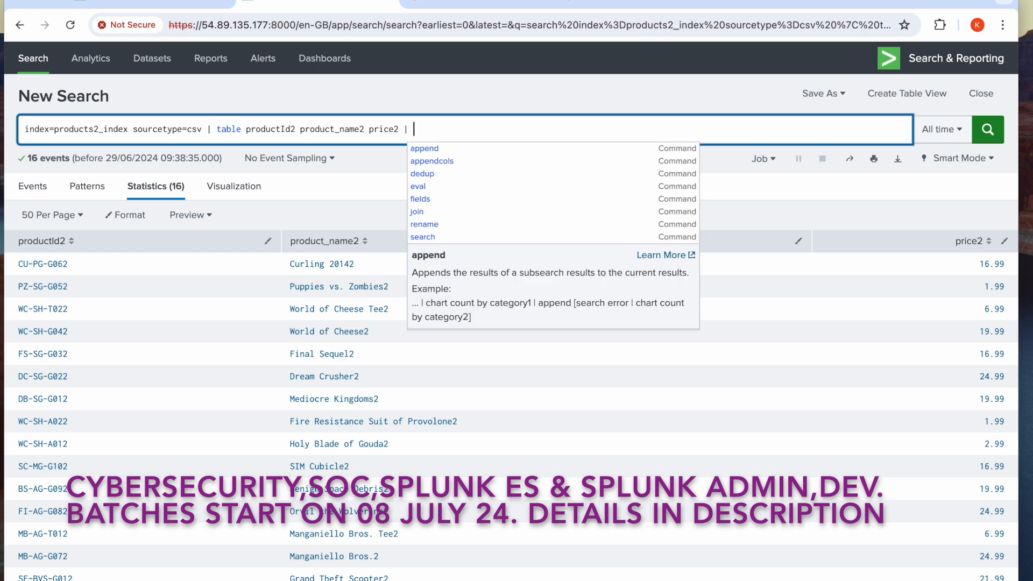
type("appen")
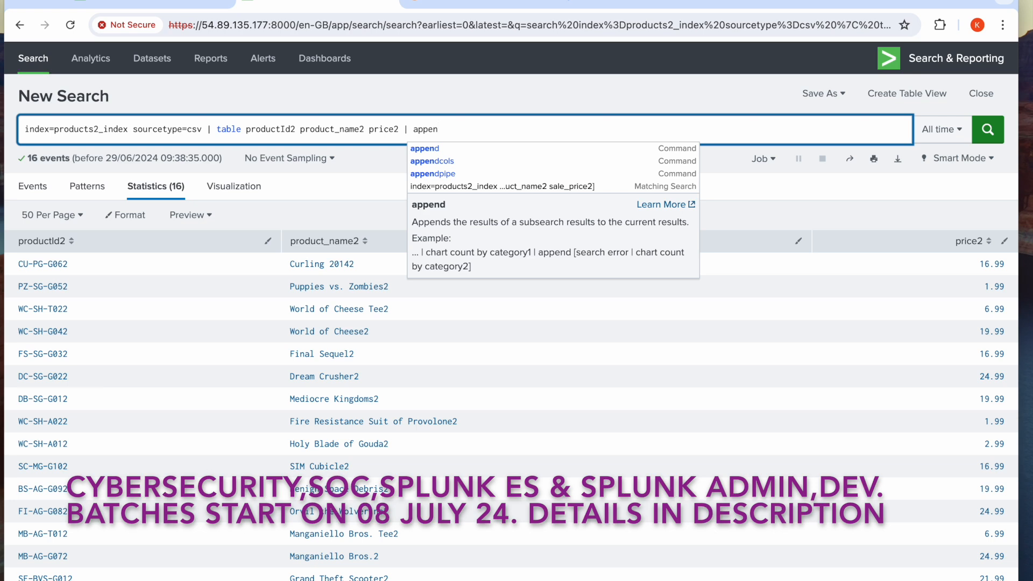
type("d")
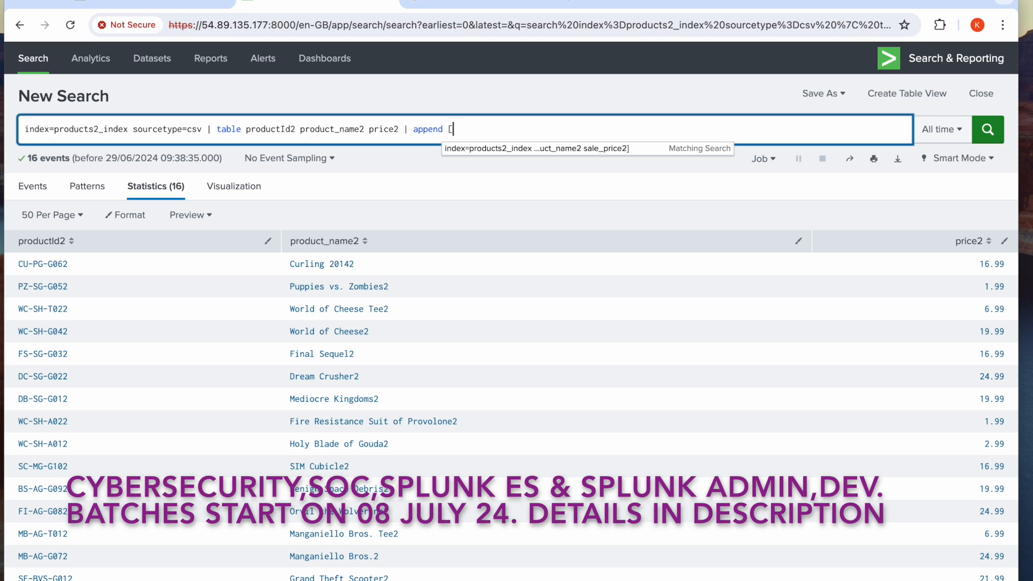
type("[")
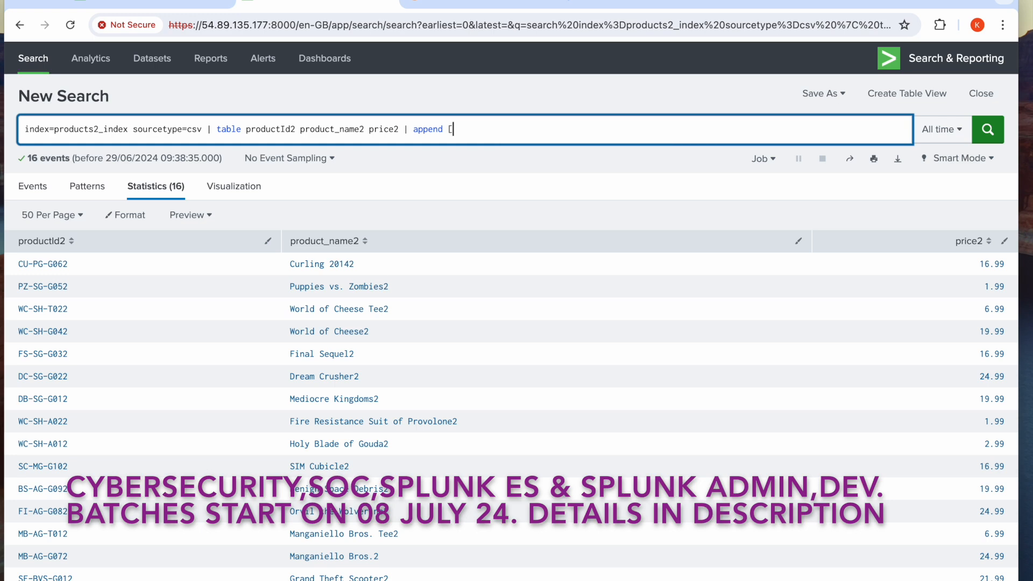
type("search index=products3_i")
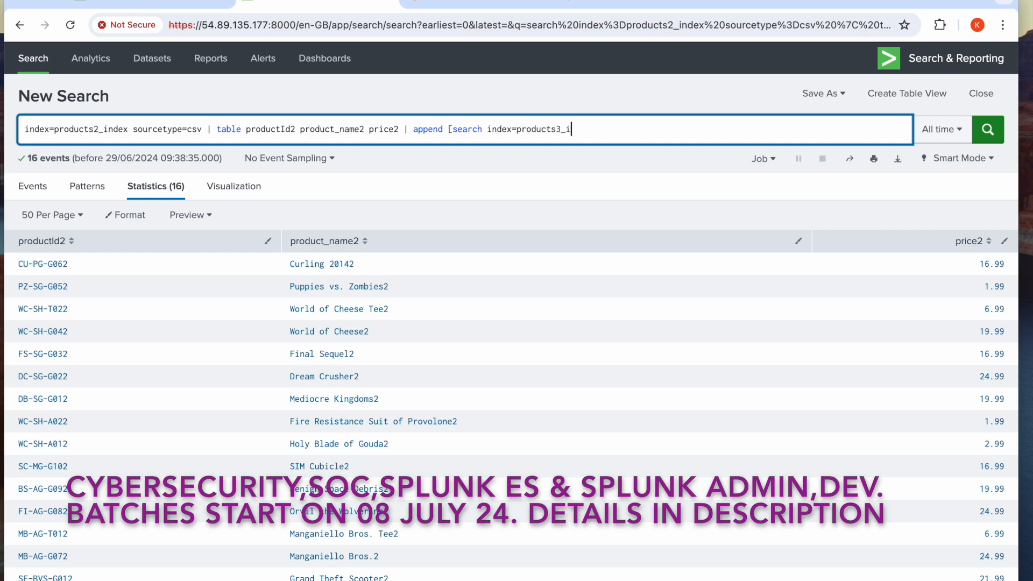
type("ndex sourcetype=csv | table ")
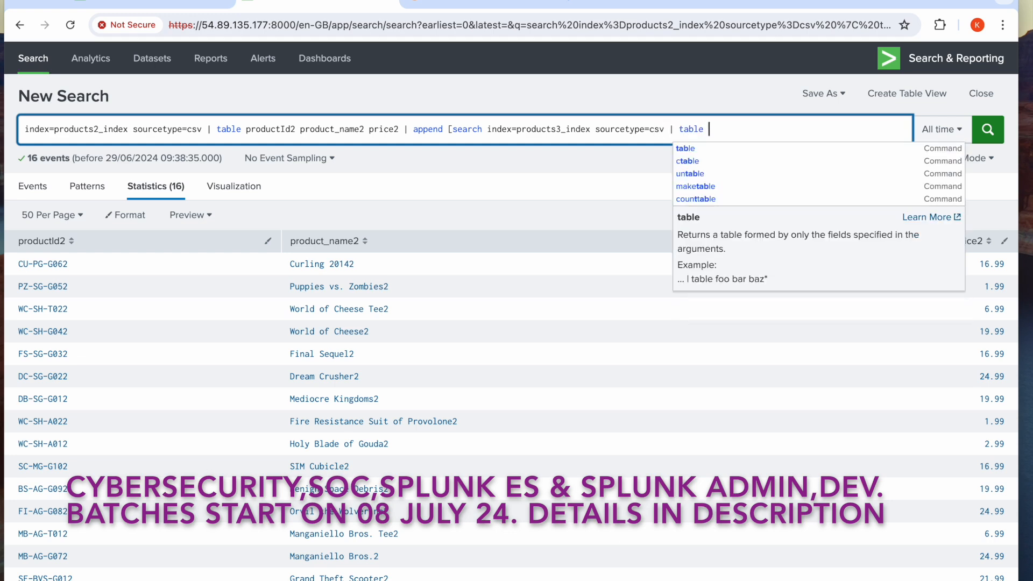
type("product")
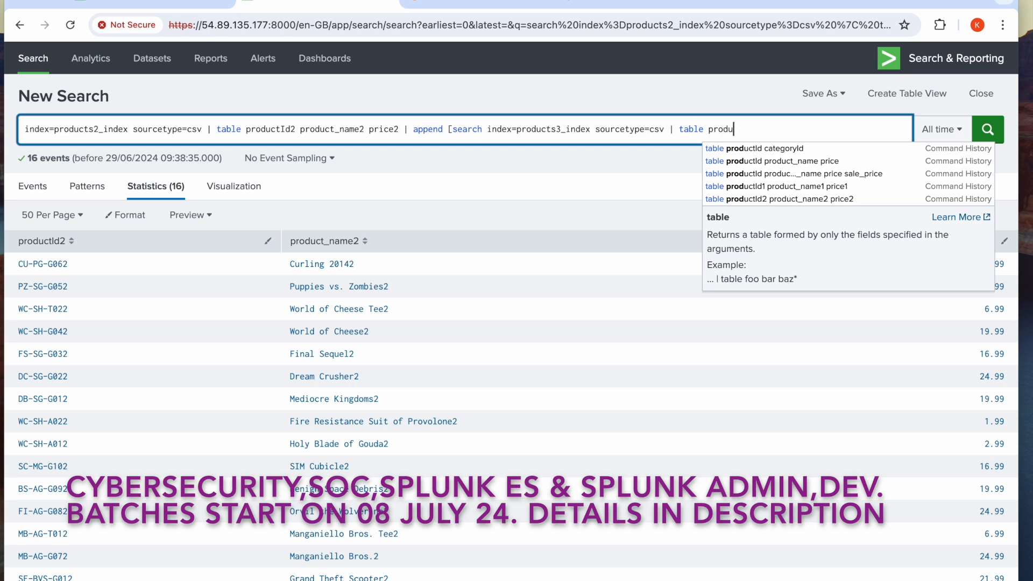
type("Id2 produc")
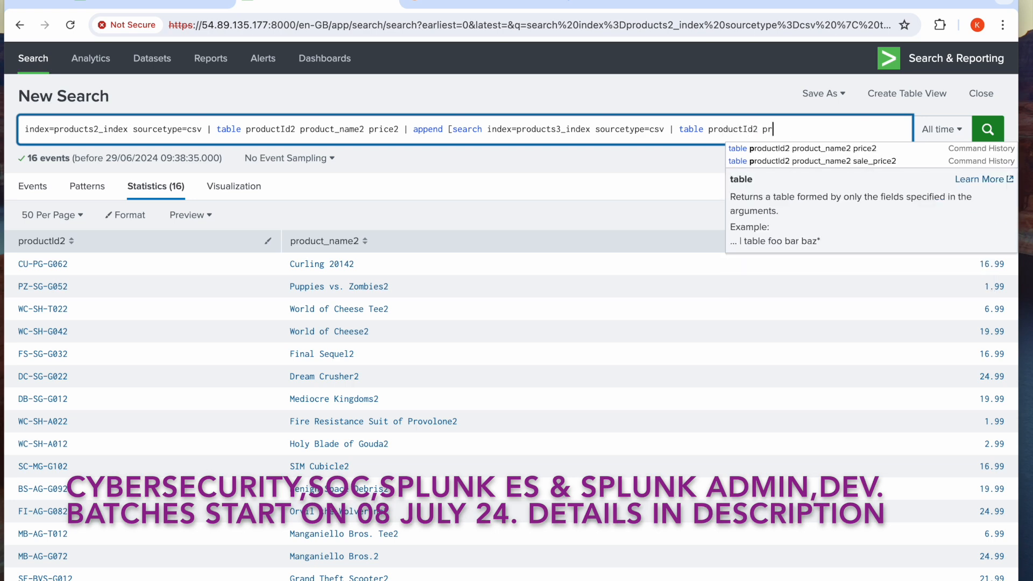
type("t_name2")
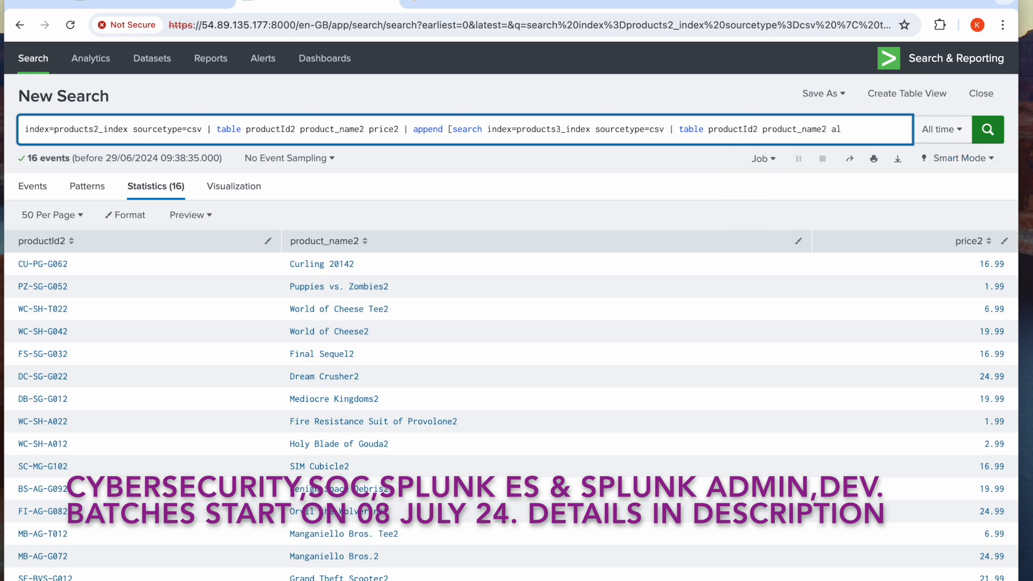
Complete the subsearch with | table productId2 product_name2 sale_price2] and run the combined query
type("ale")
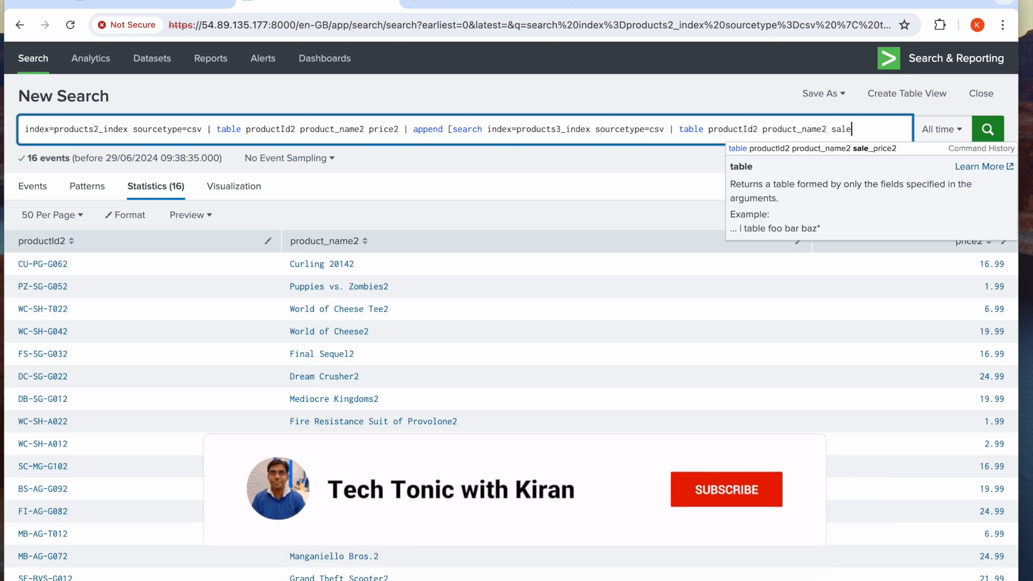
type("_pri")
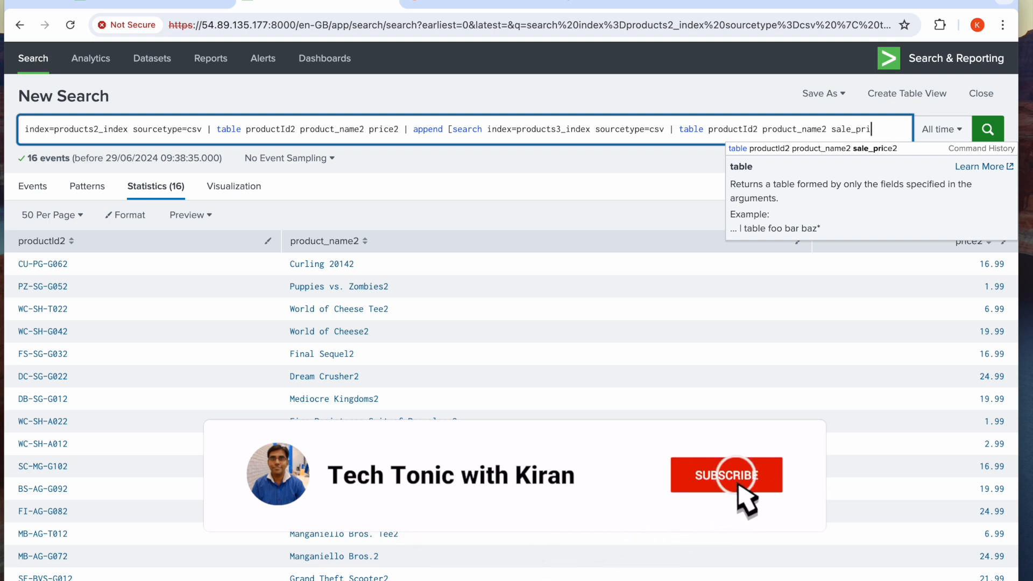
type("ce2]")
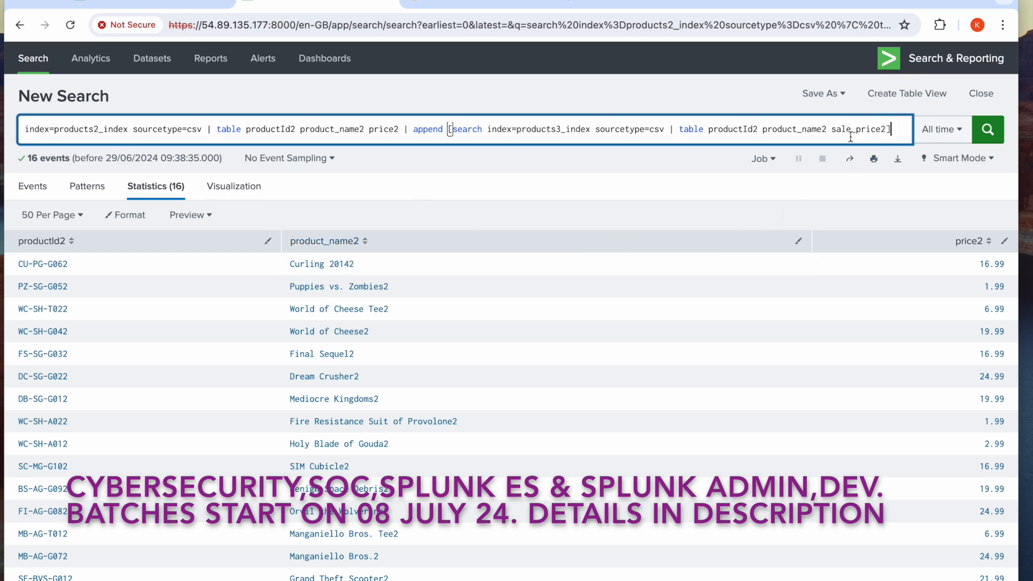
left_click(990, 131)
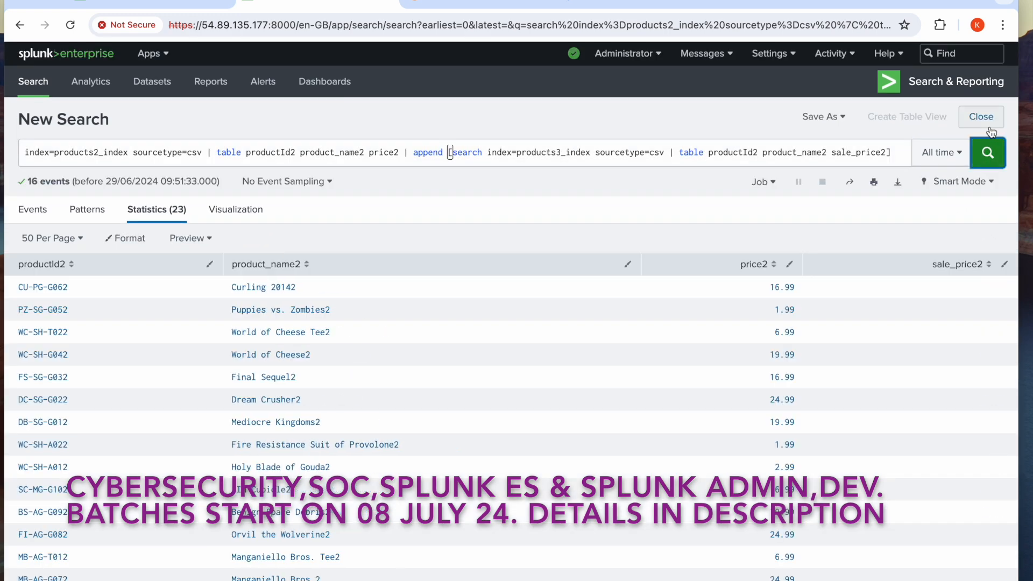
Review the combined rows, replace the append command with appendcols in the query, and run the search
scroll(853, 462, "down", 2)
scroll(853, 461, "down", 1)
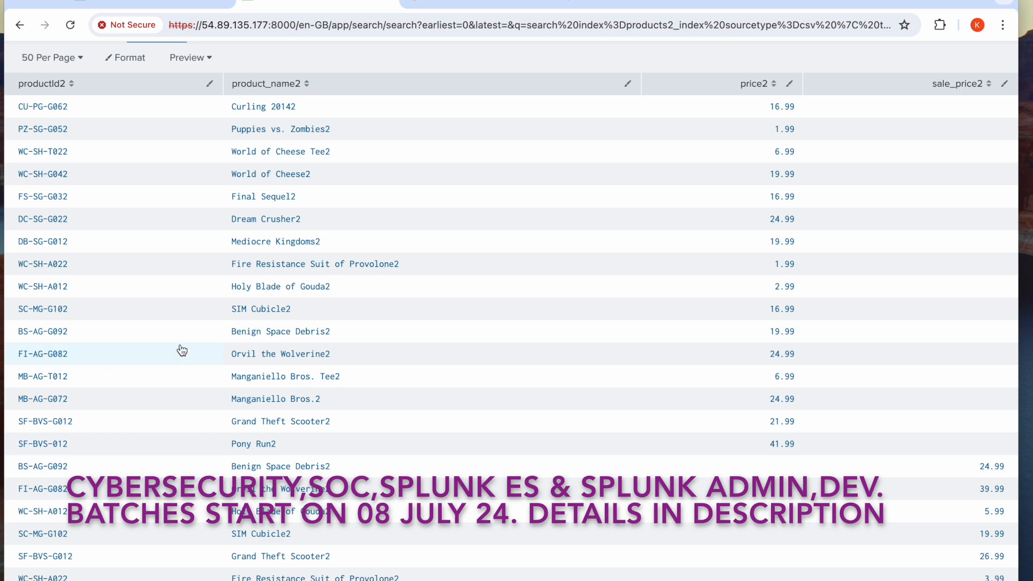
scroll(281, 355, "up", 1)
scroll(281, 355, "up", 3)
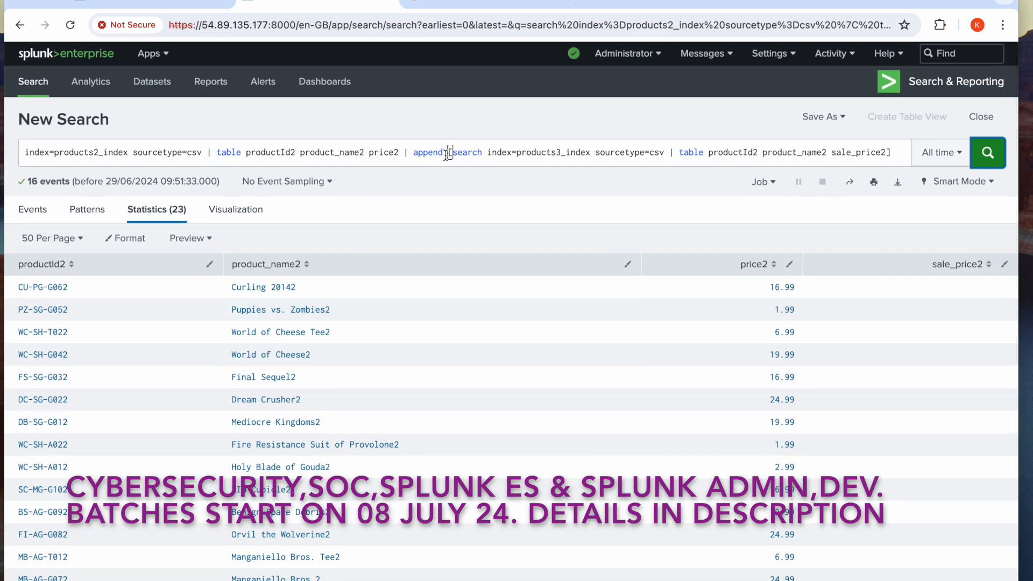
left_click(447, 155)
type("cols")
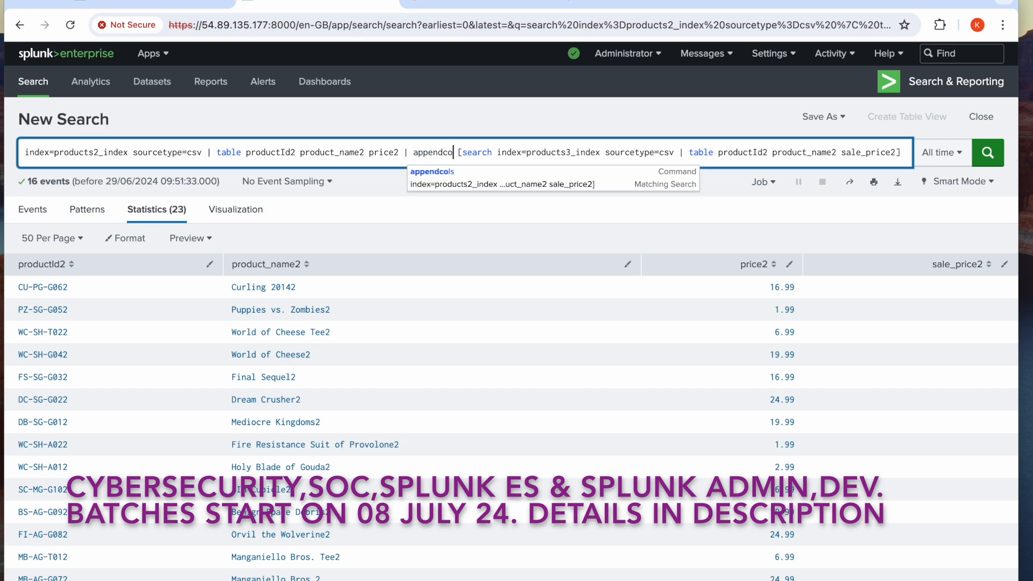
left_click(992, 155)
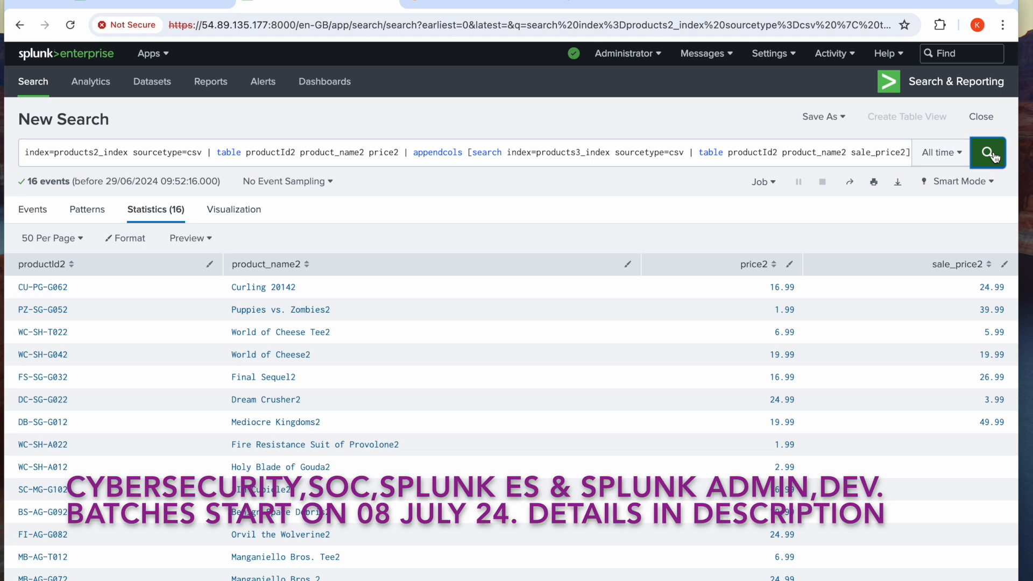
Compare the appendcols results with the products3_index table, checking how sale_price2 values line up with the product rows
scroll(993, 156, "down", 1)
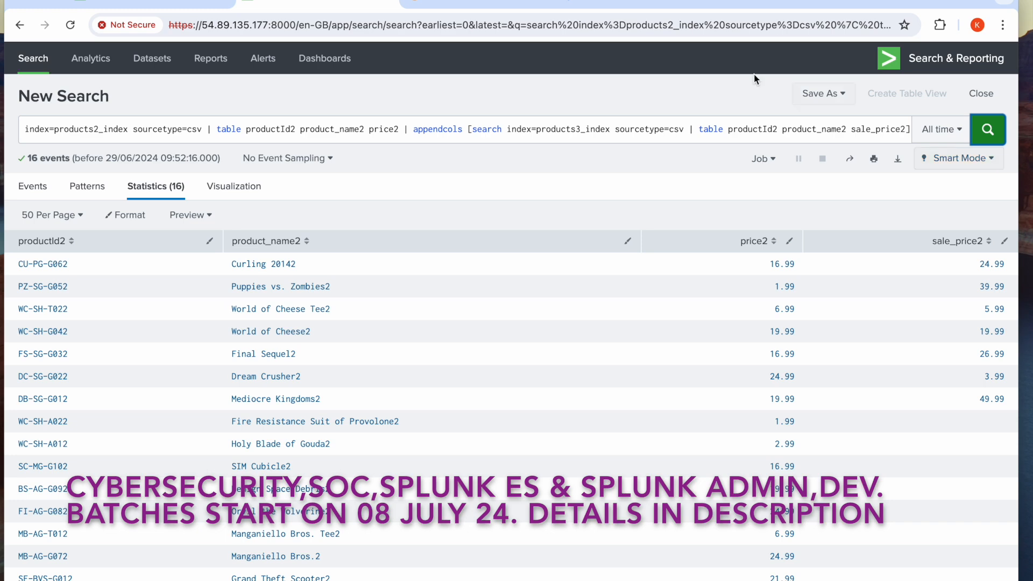
left_click(155, 8)
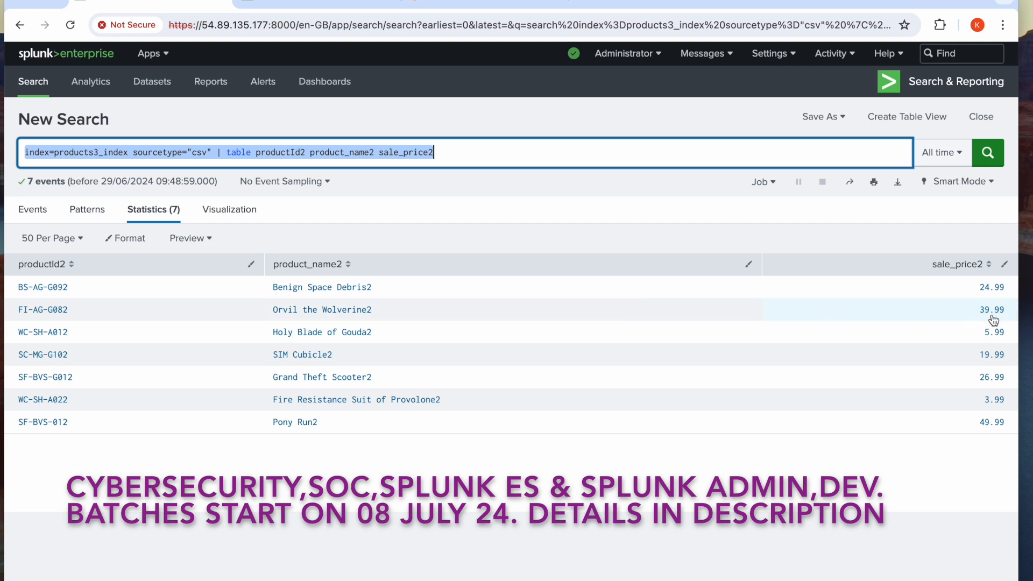
left_click(309, 3)
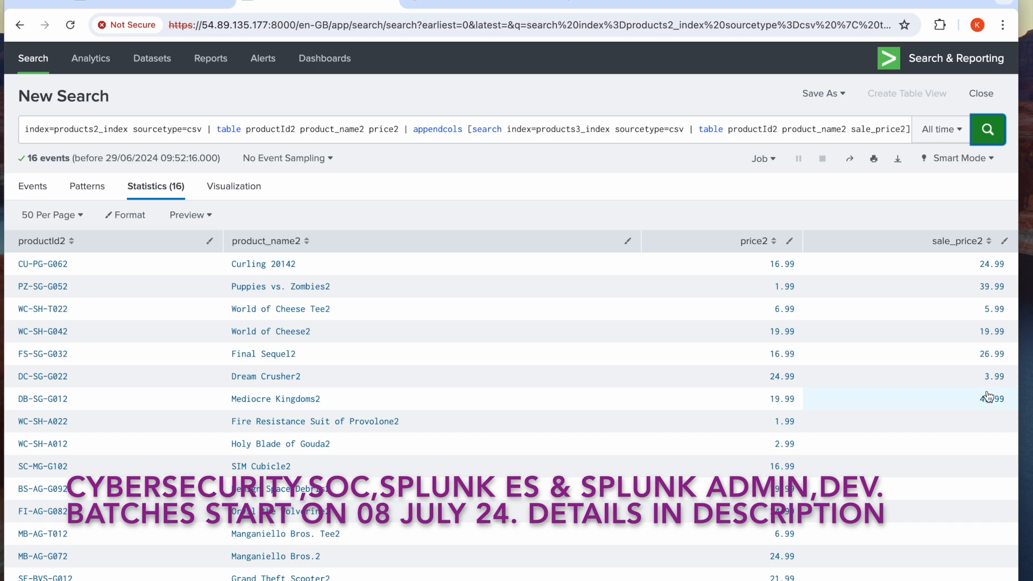
left_click(154, 5)
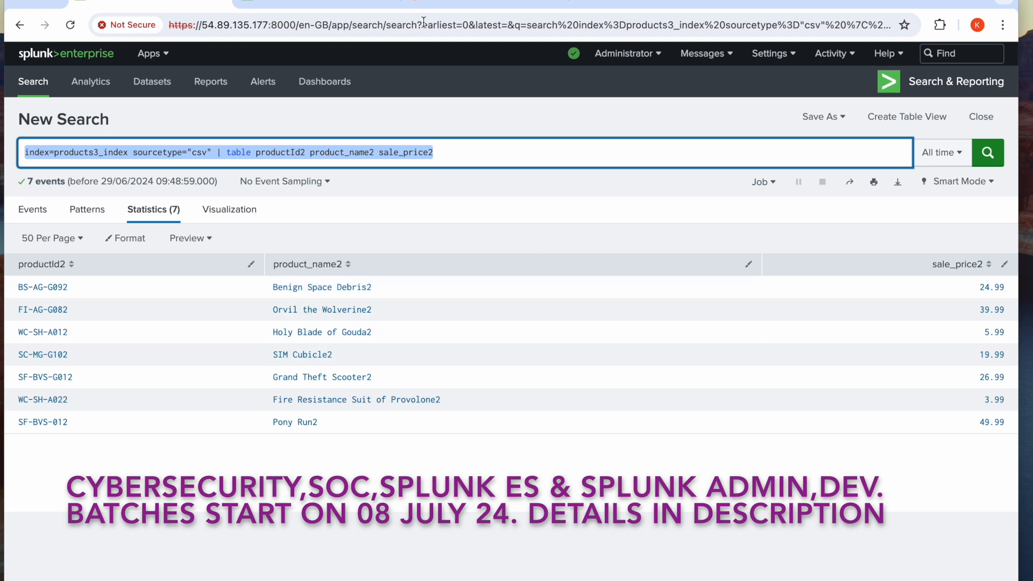
left_click(351, 2)
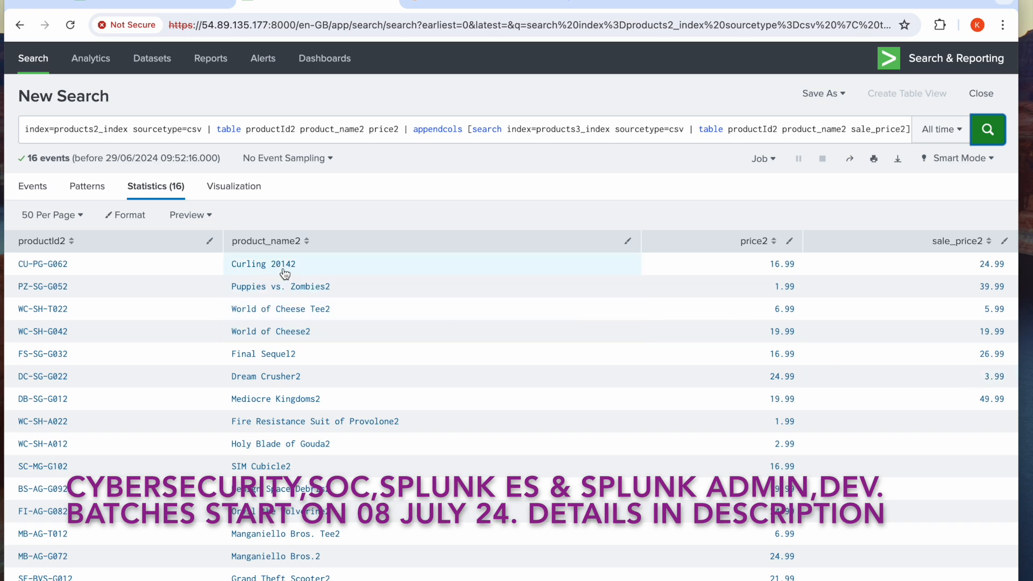
left_click(151, 4)
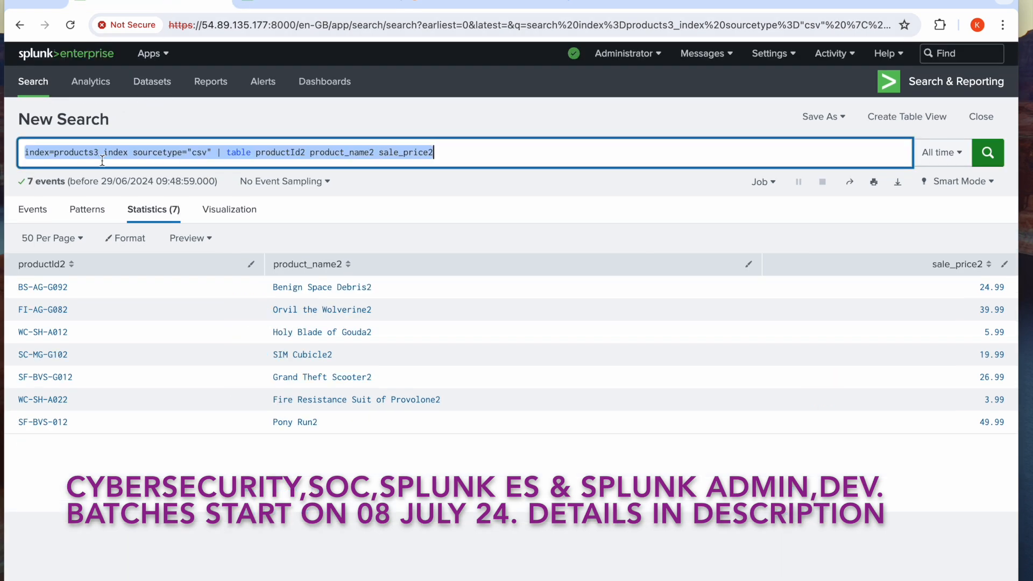
left_click(329, 5)
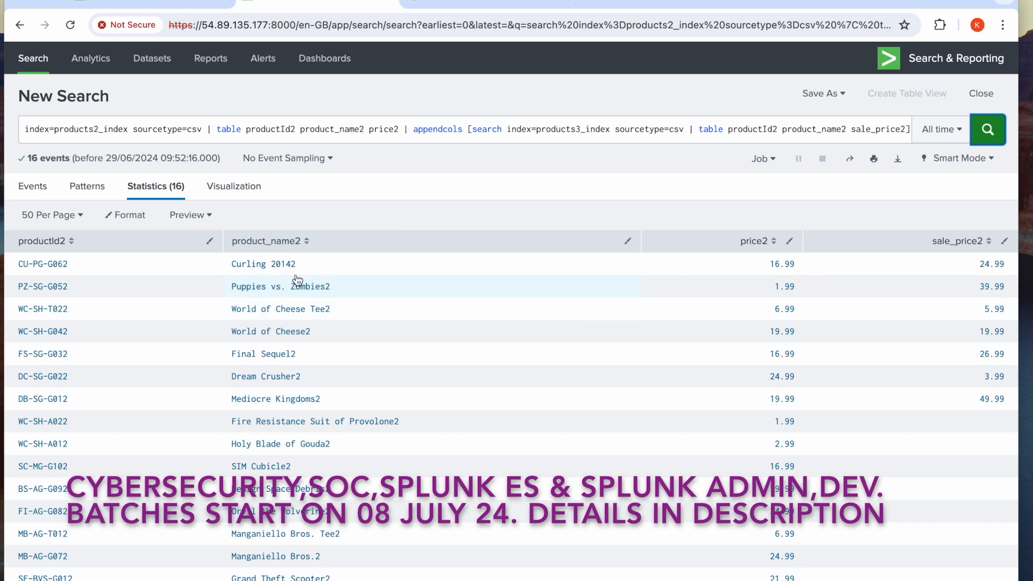
left_click(175, 2)
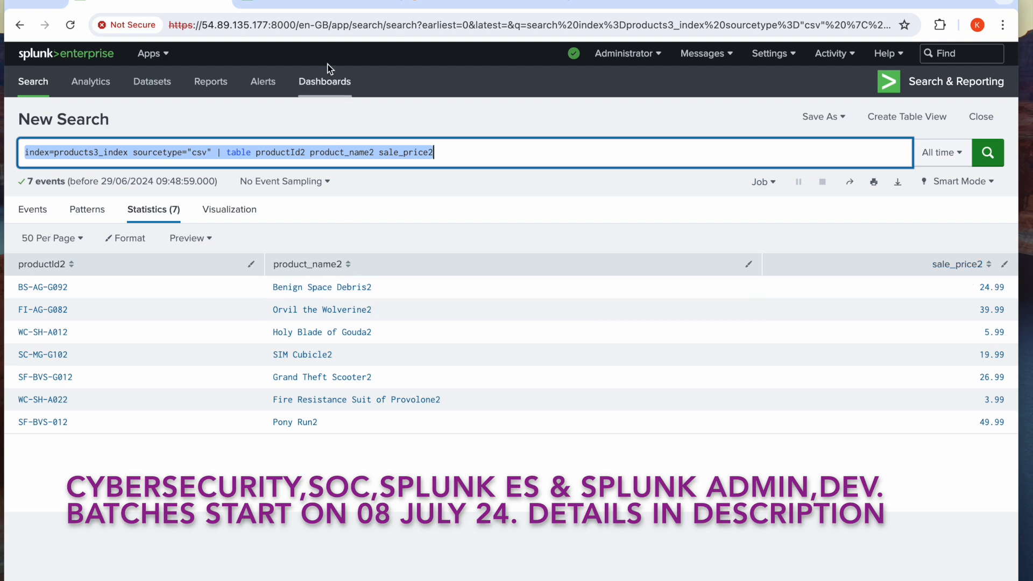
left_click(319, 2)
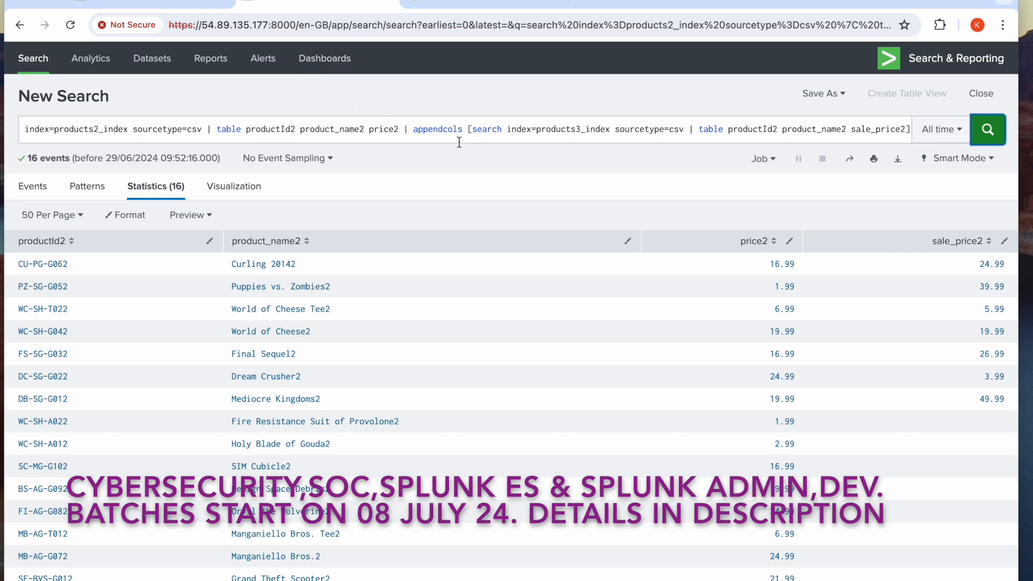
Switch to the splunk architecture diagram in diagrams.net and place a wide text box beneath the append query line
left_click(459, 7)
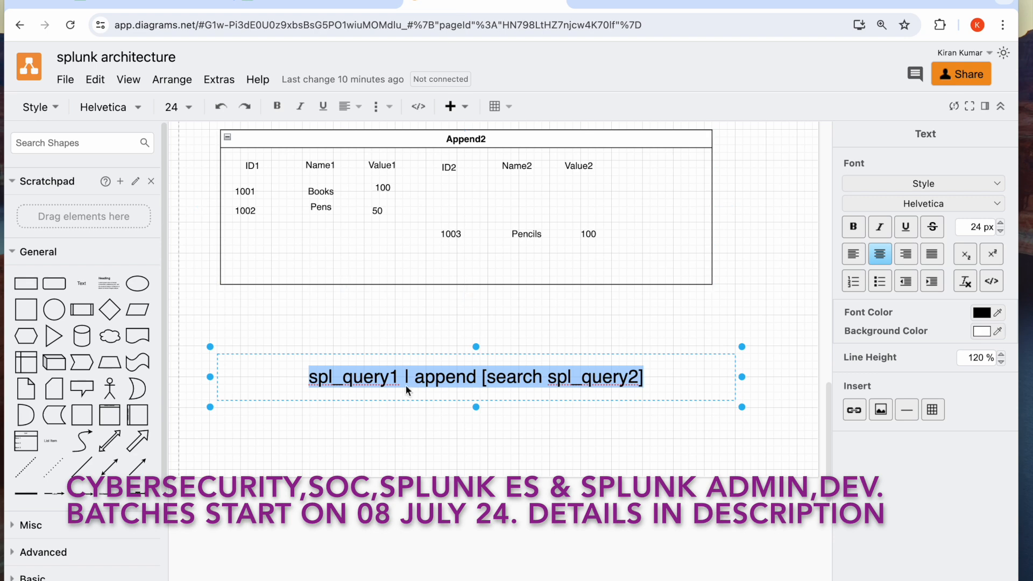
left_click(83, 288)
left_click_drag(249, 404, 664, 450)
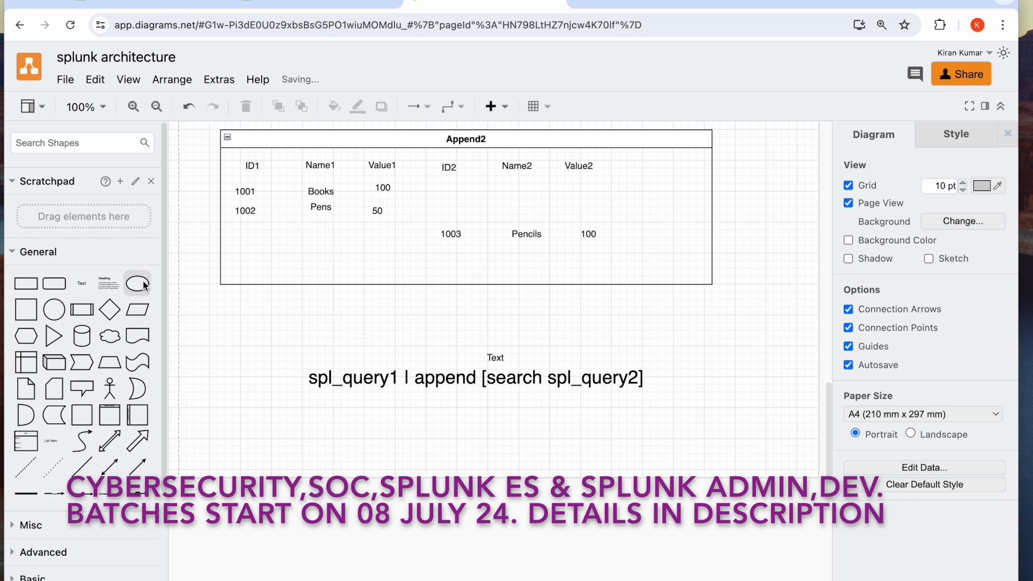
left_click(83, 283)
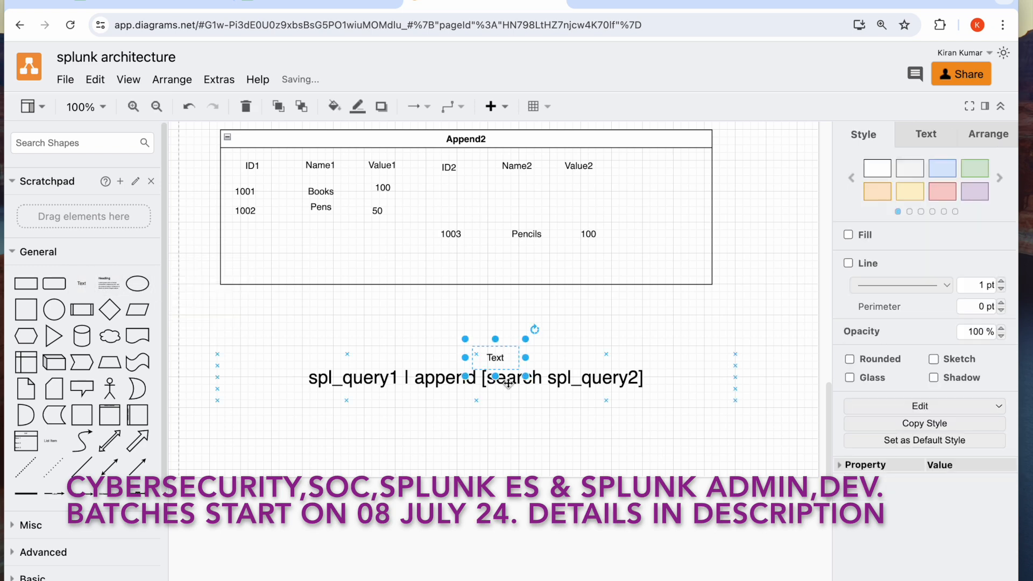
left_click_drag(505, 372, 724, 437)
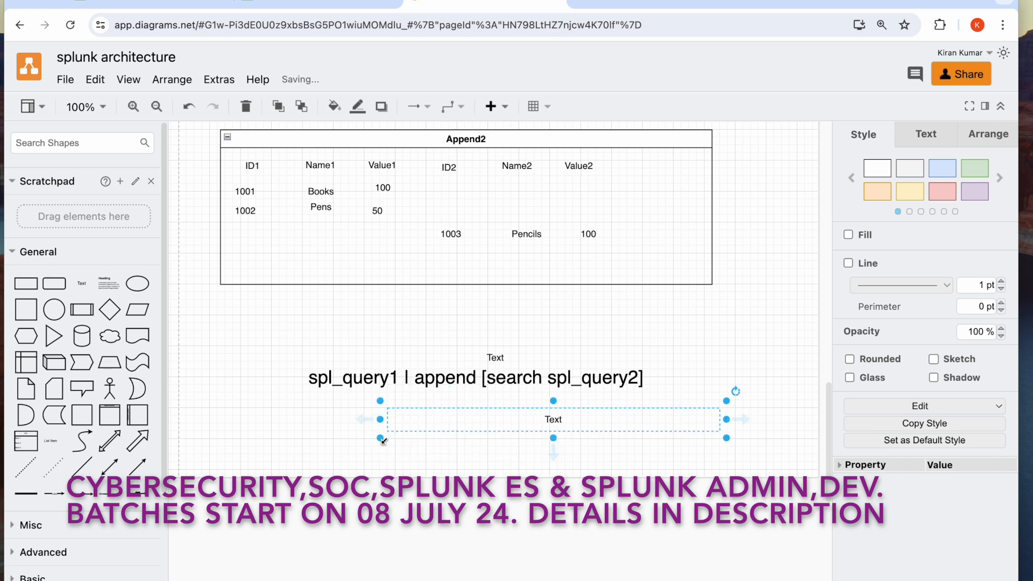
left_click_drag(387, 431, 187, 438)
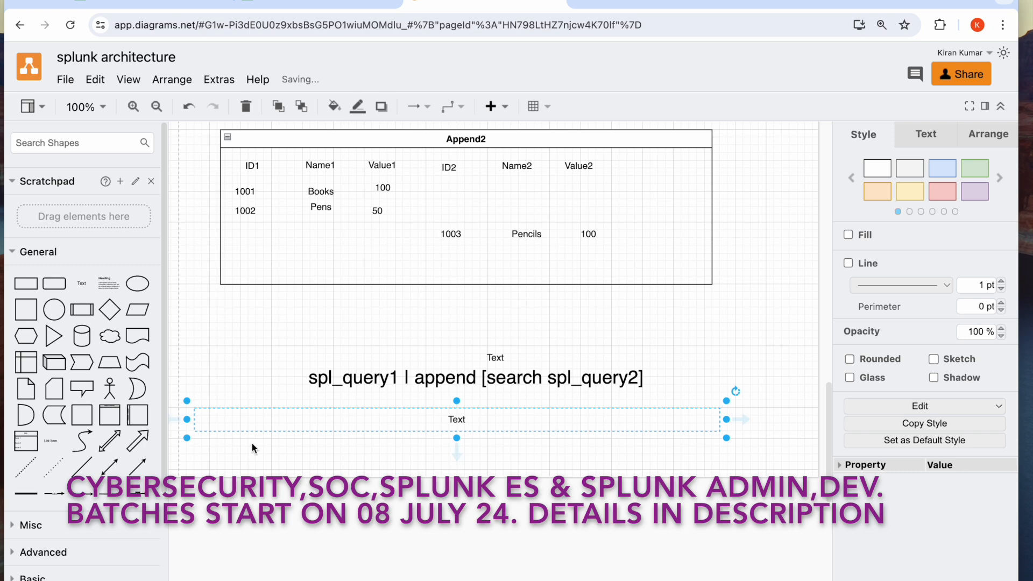
Start the join syntax in the new text box with spl_query1 | join type=outer
double_click(457, 420)
type("spl")
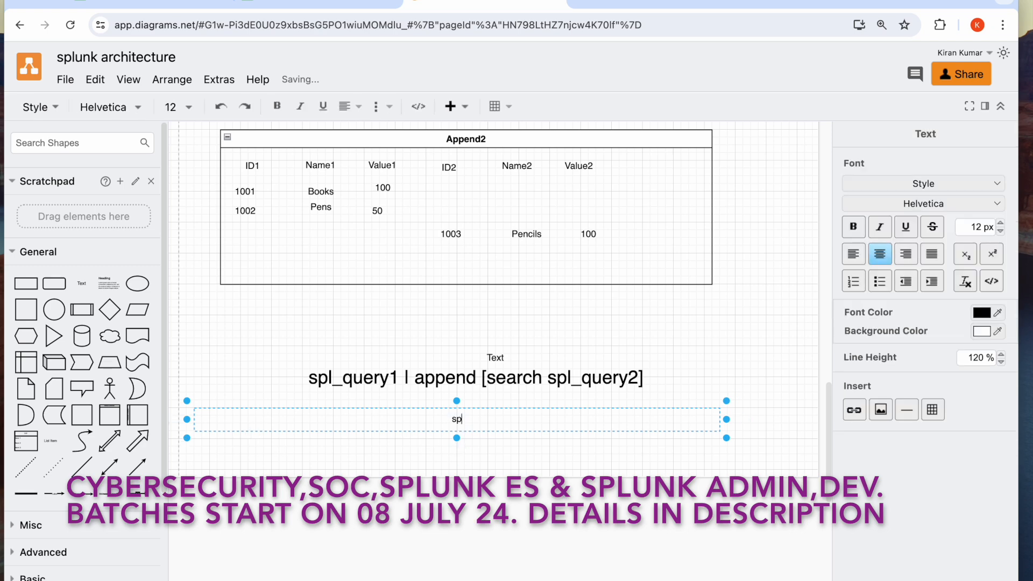
type("_query1")
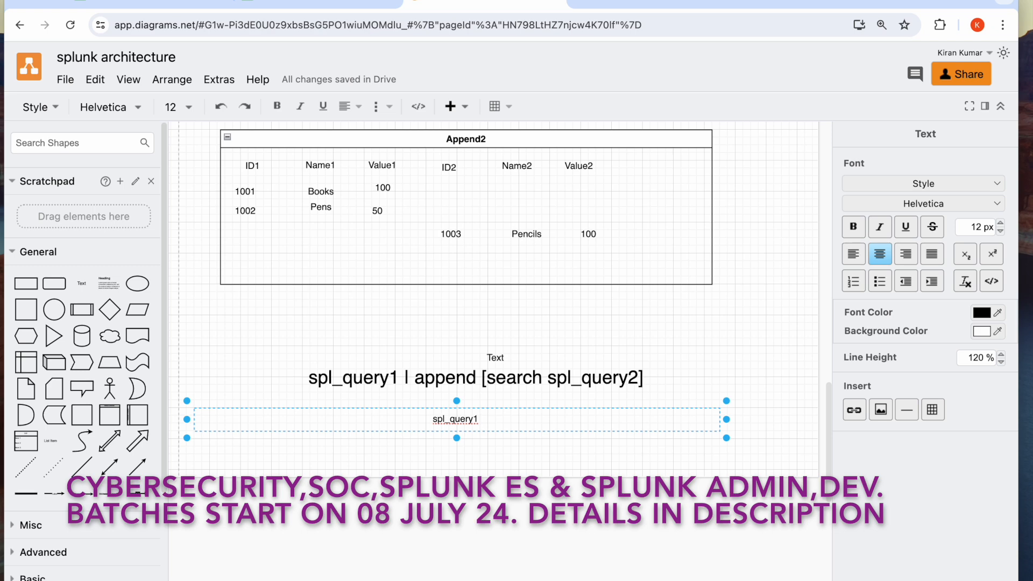
type(" | join type")
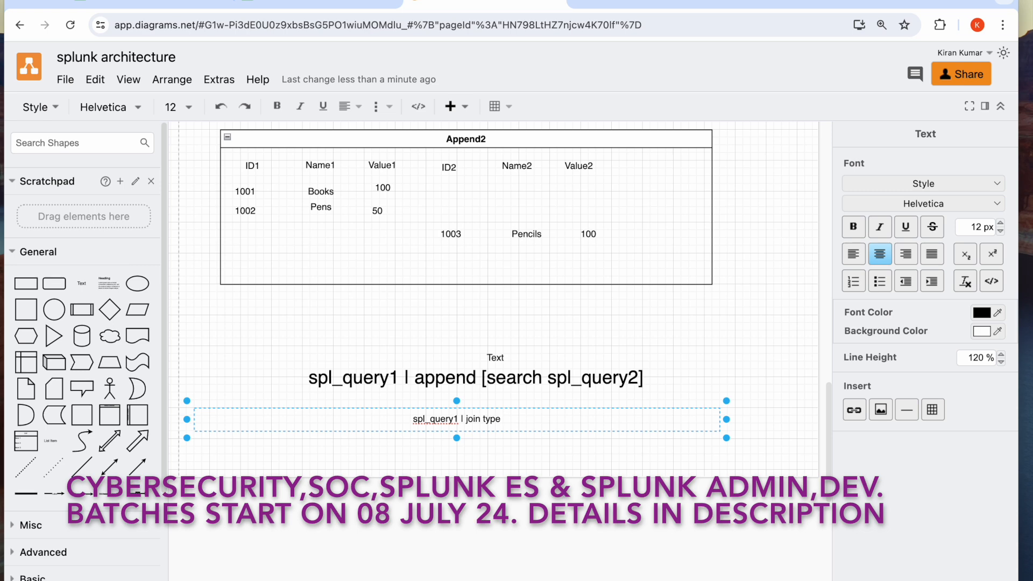
type("=outer")
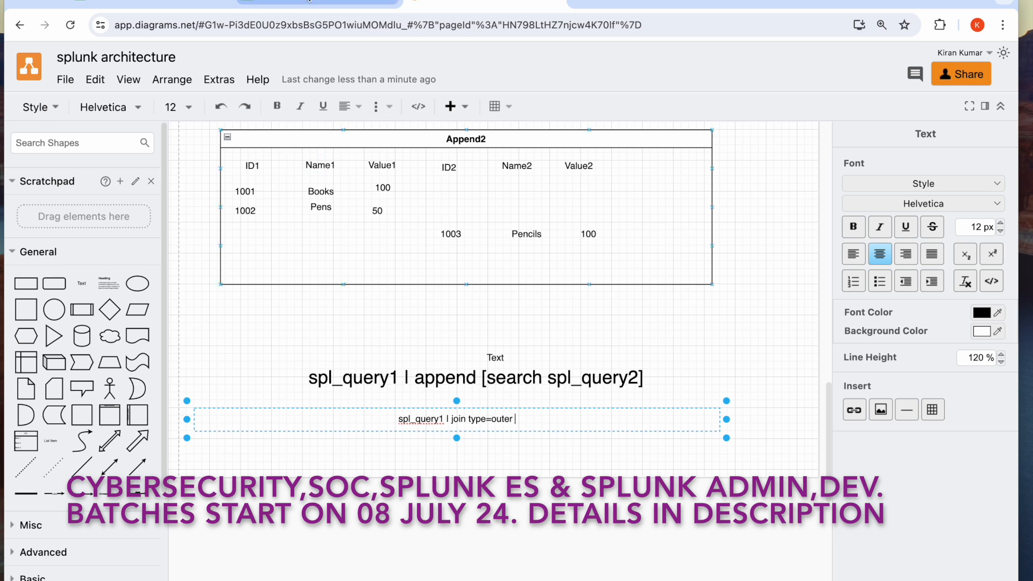
Check the shared ID field name in the Splunk query and add productId2 to the diagram's join syntax
left_click(310, 1)
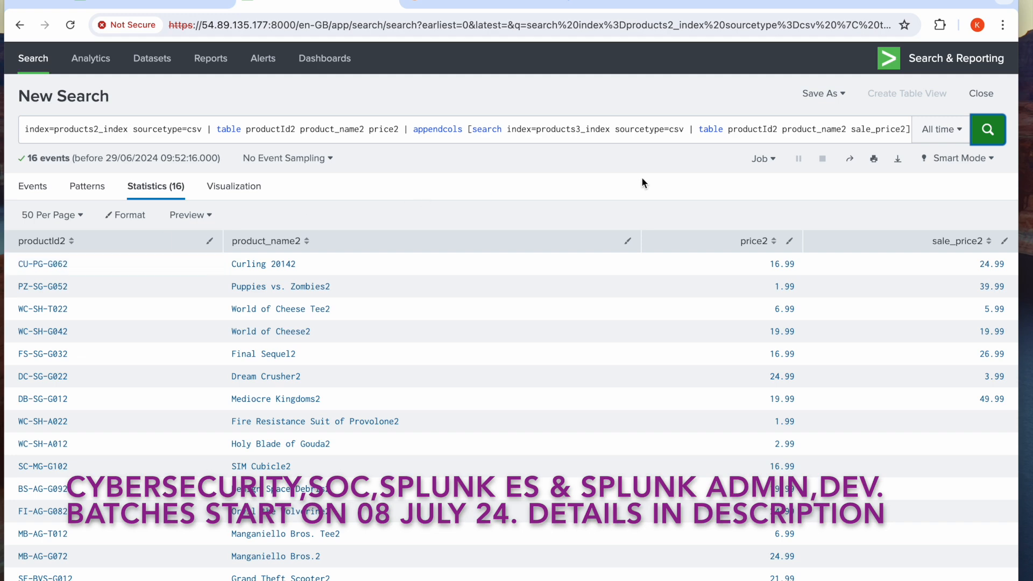
double_click(750, 130)
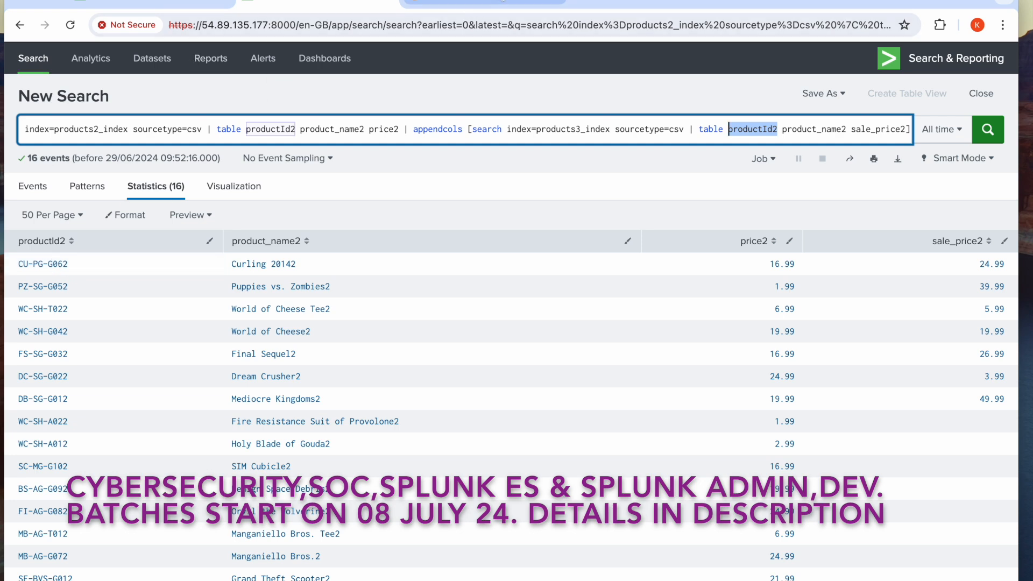
left_click(470, 5)
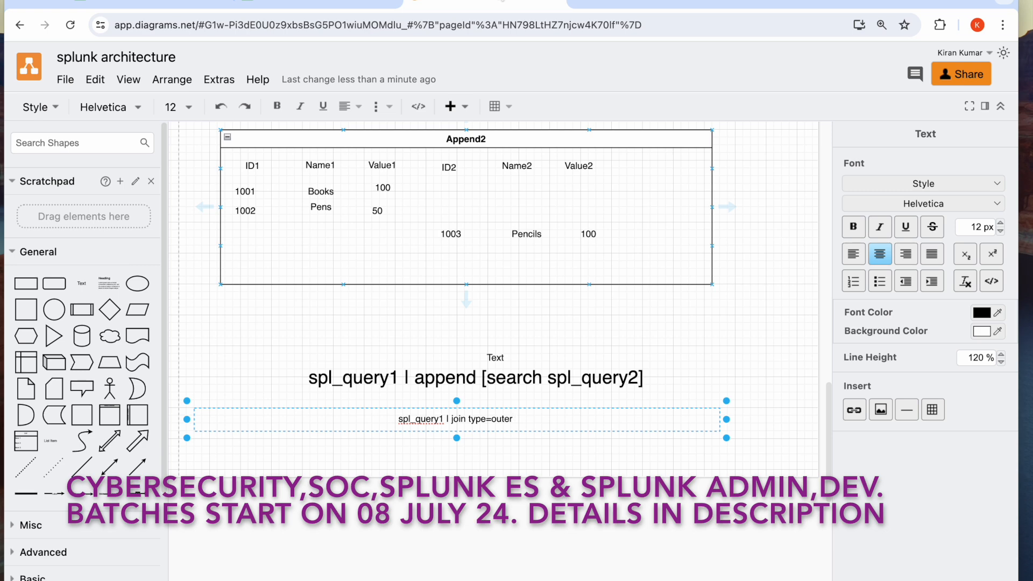
type("productId2")
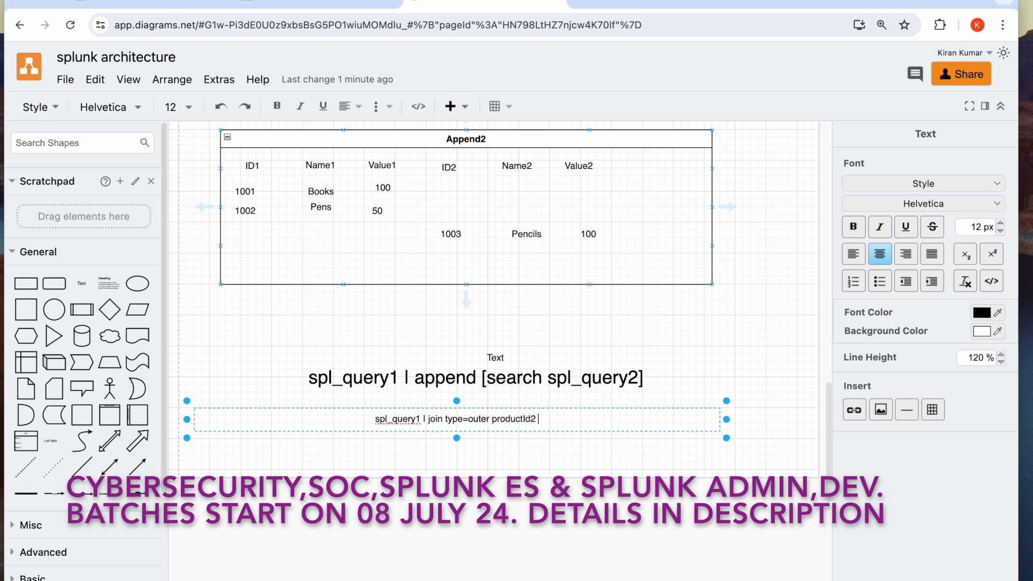
type(" [search spl")
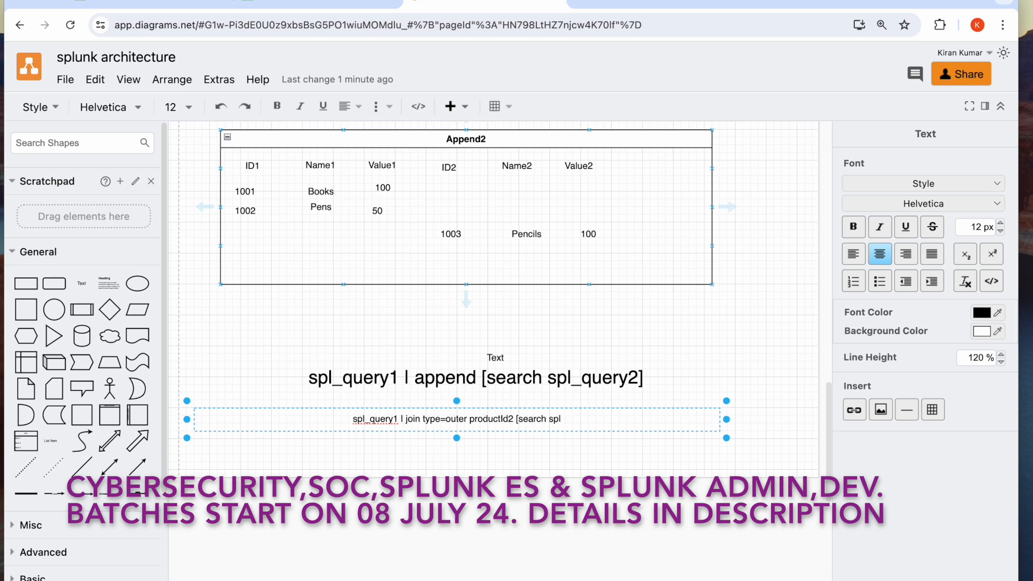
type("_query")
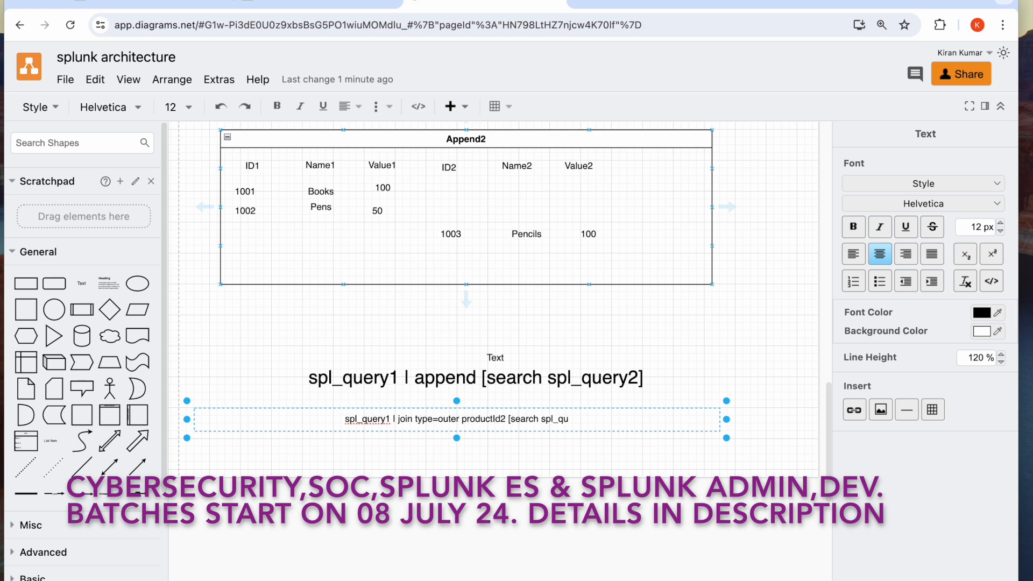
Complete the join syntax in the diagram with the subsearch [search spl_query2]
type("2")
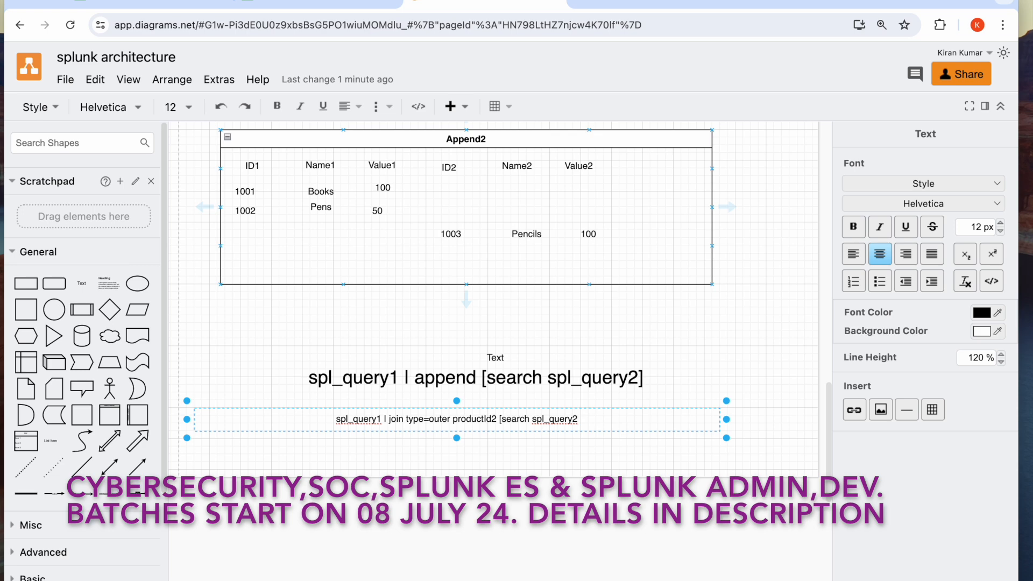
type("]")
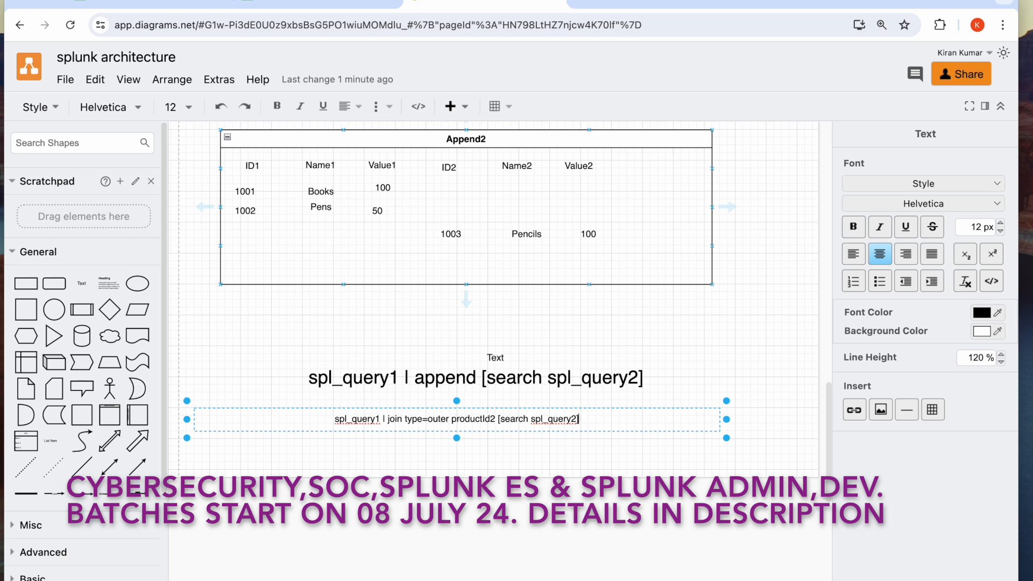
Set the font size of the whole join syntax line to 22 px
triple_click(477, 418)
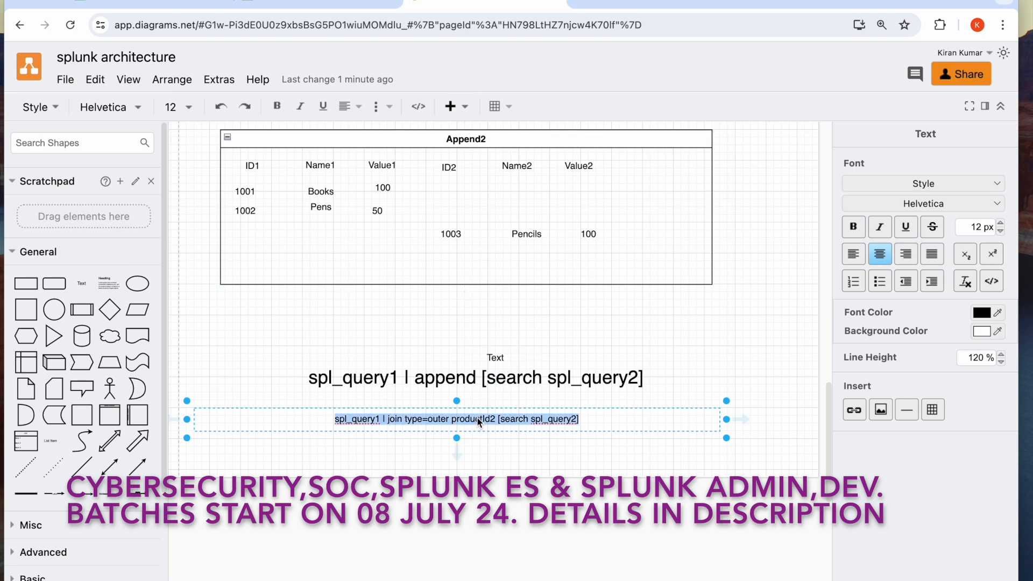
left_click(1001, 223)
left_click(1001, 223)
left_click(1001, 223)
left_click(1001, 223)
left_click(1001, 222)
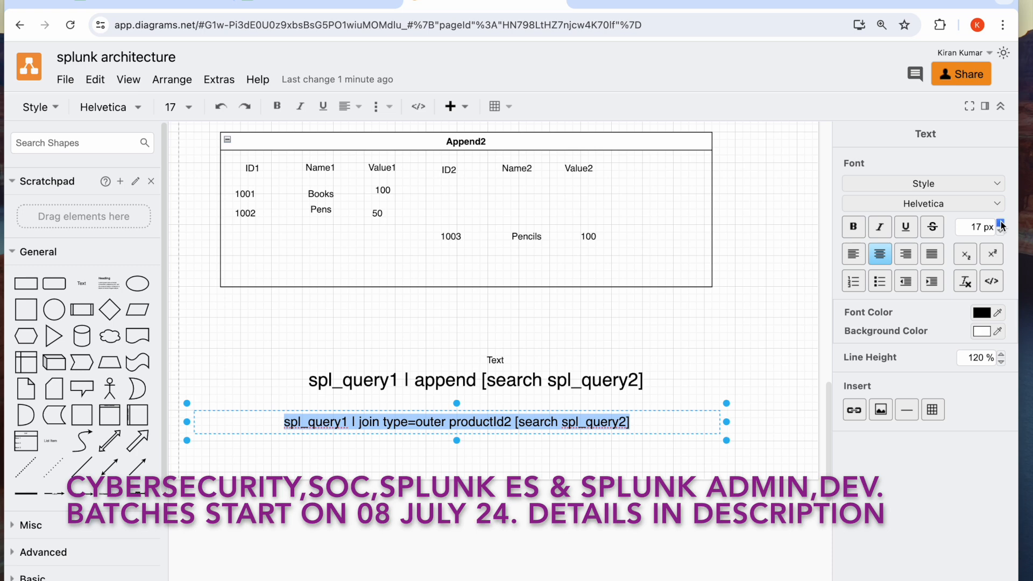
left_click(1001, 223)
left_click(1001, 223)
left_click(1001, 222)
left_click(1002, 222)
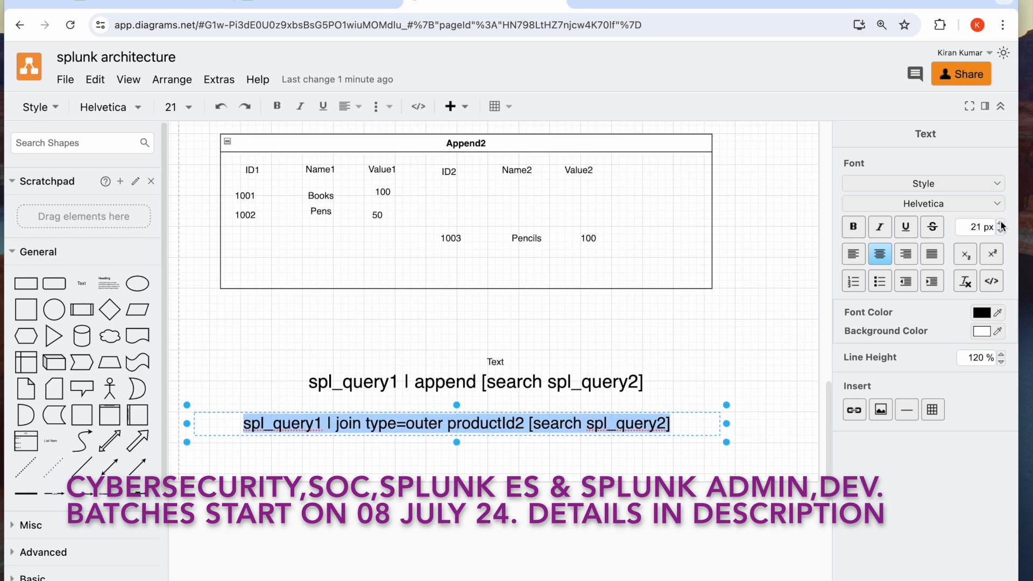
left_click(1001, 222)
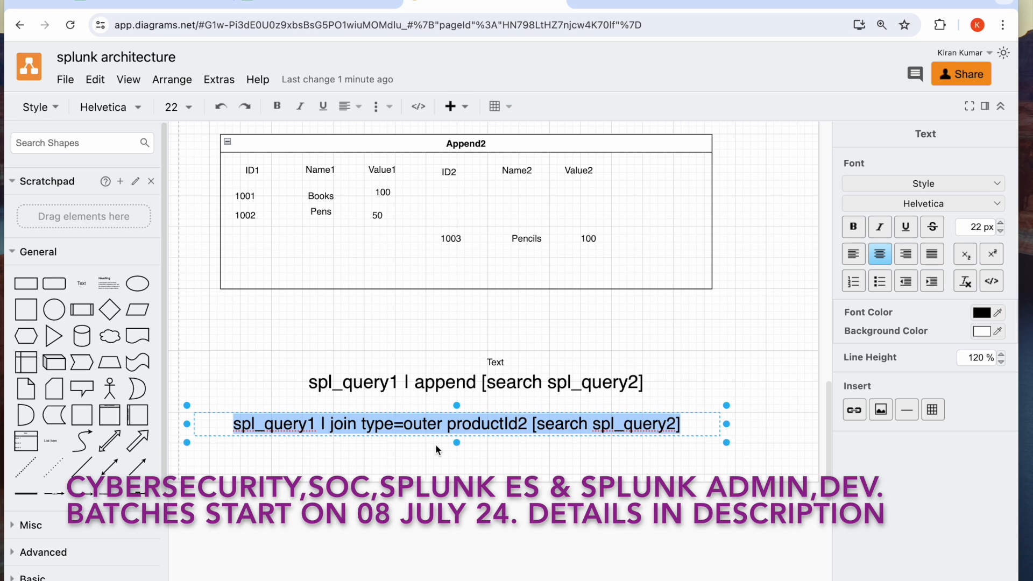
Switch to Splunk and replace the query with the earlier products2_index search that appends the products3_index results
left_click(152, 7)
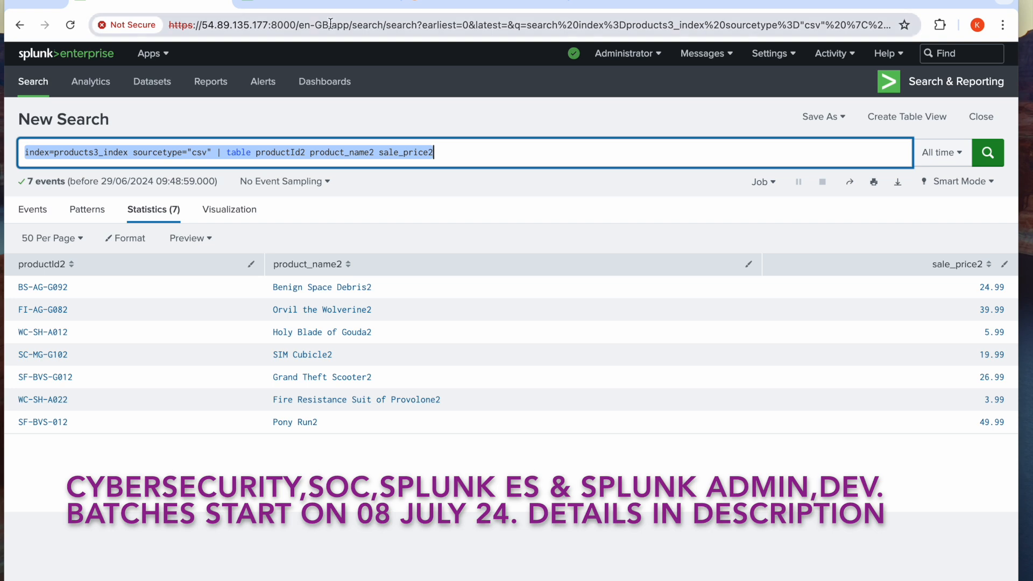
left_click(488, 7)
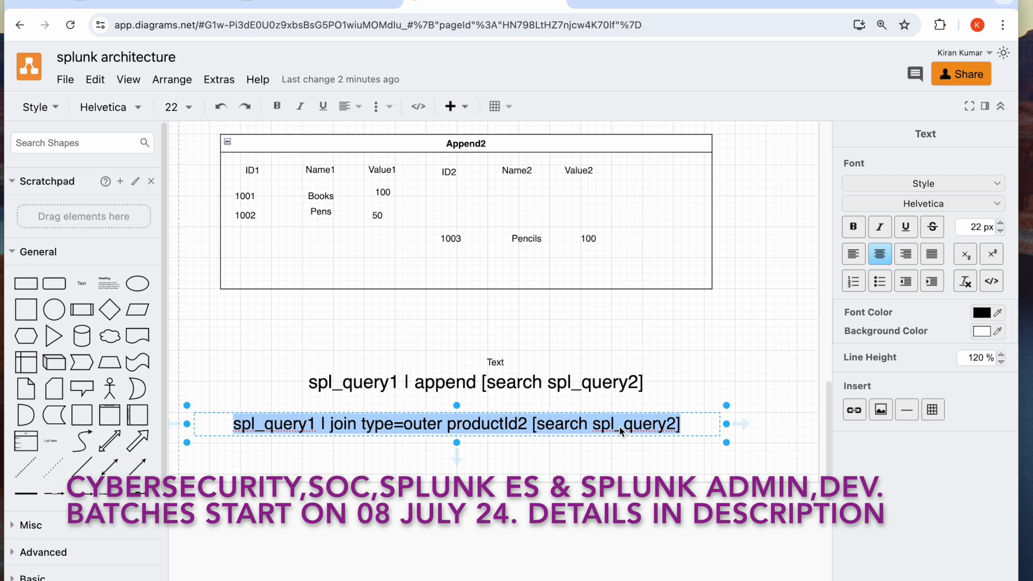
left_click(176, 8)
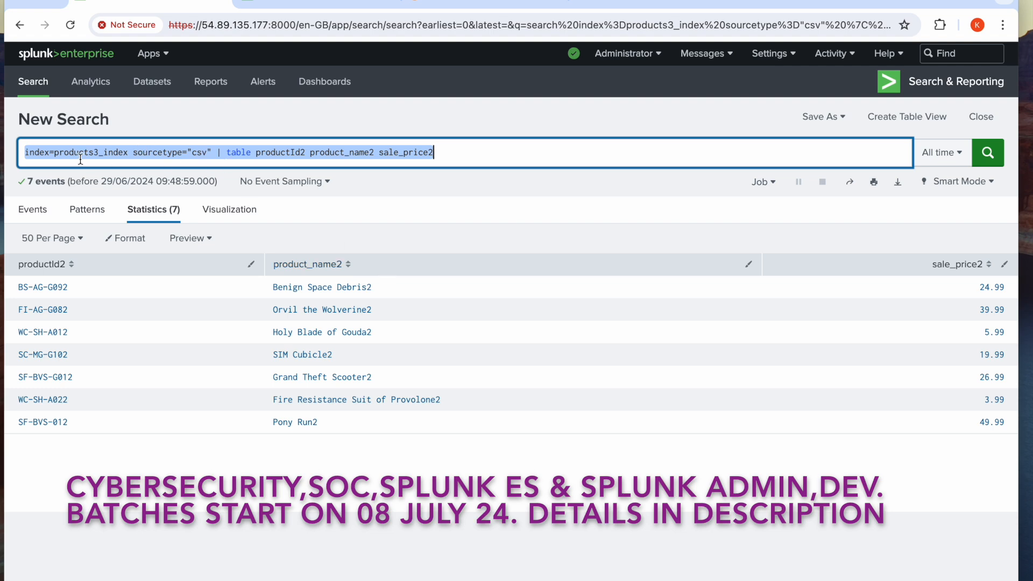
type("inde")
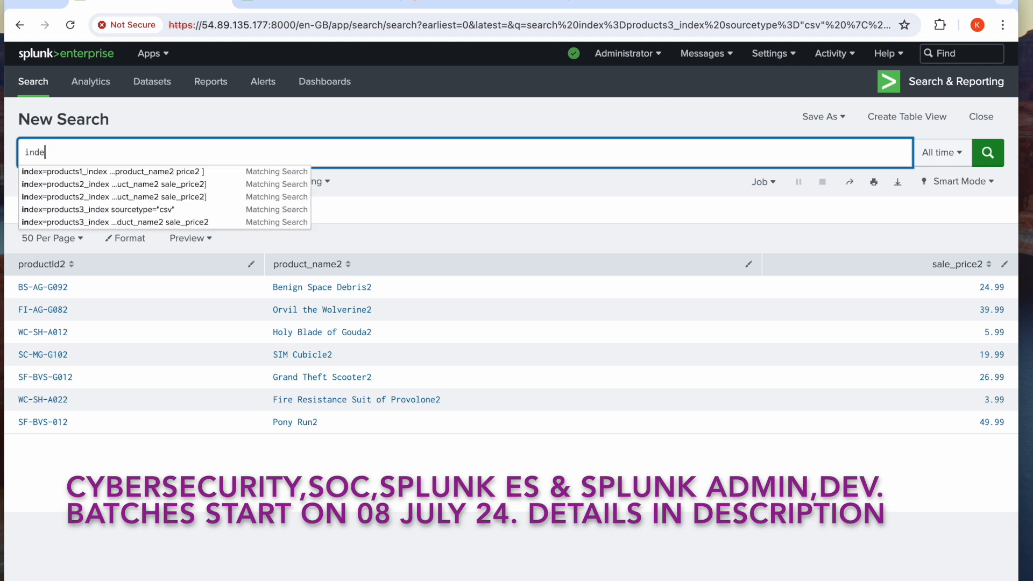
type("x=")
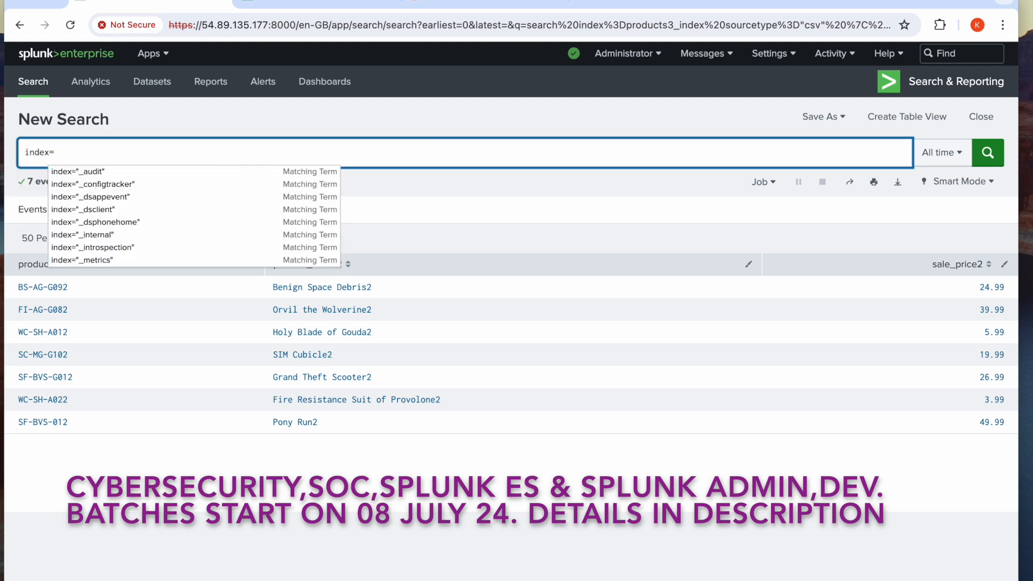
type("produ")
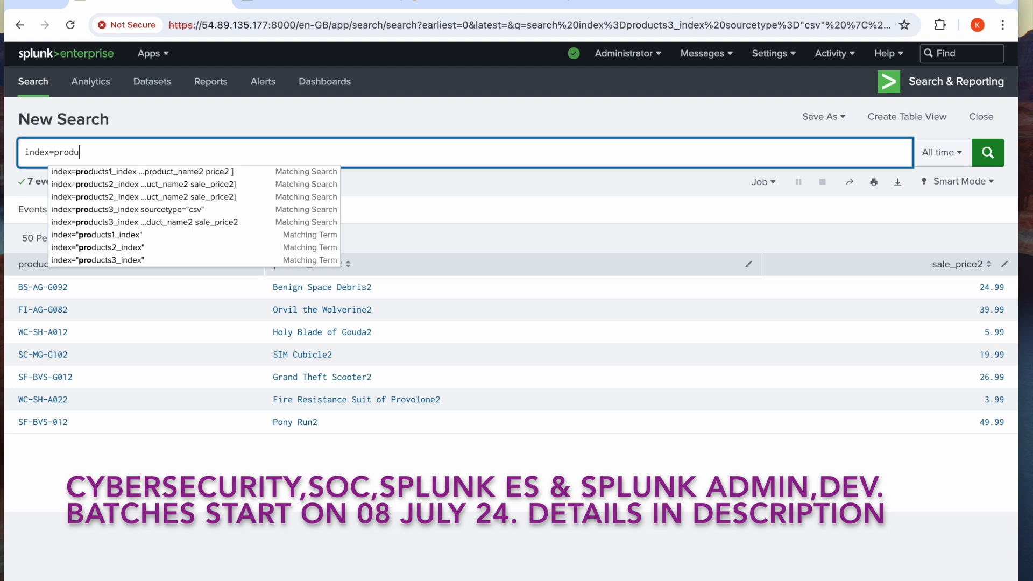
type("cts")
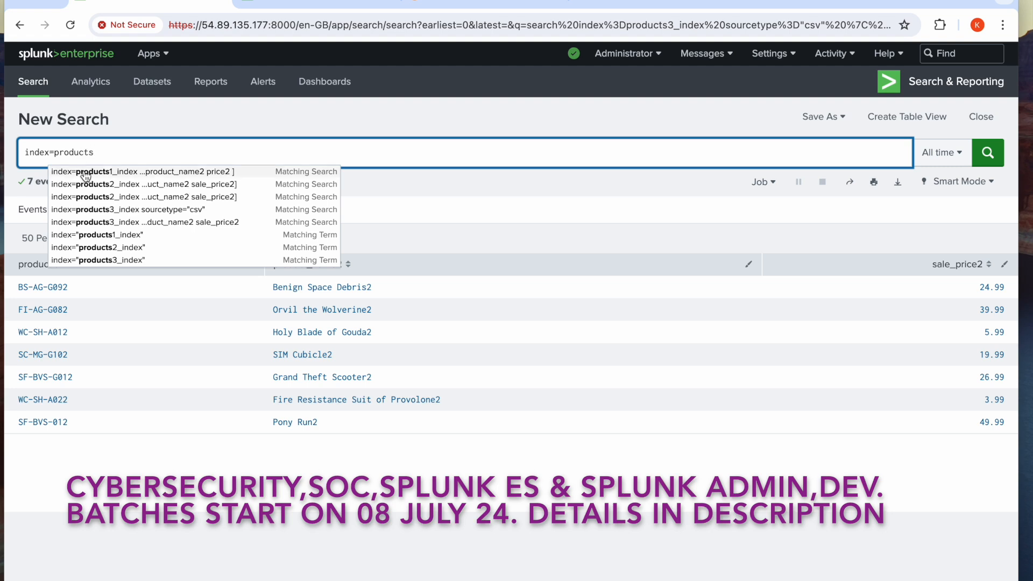
left_click(79, 196)
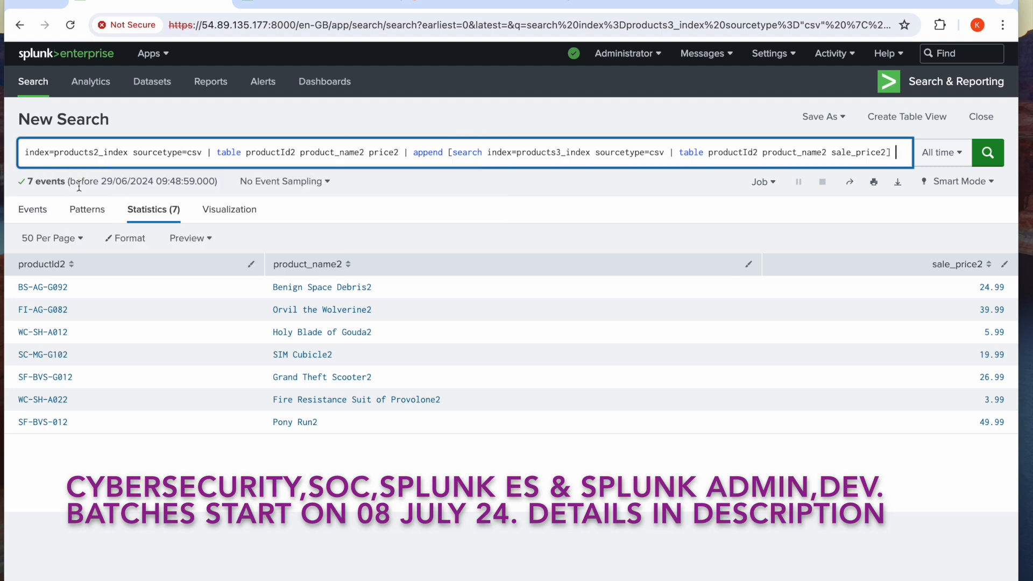
Replace the append clause after the products2_index table command with join type=outer productId2
left_click(405, 153)
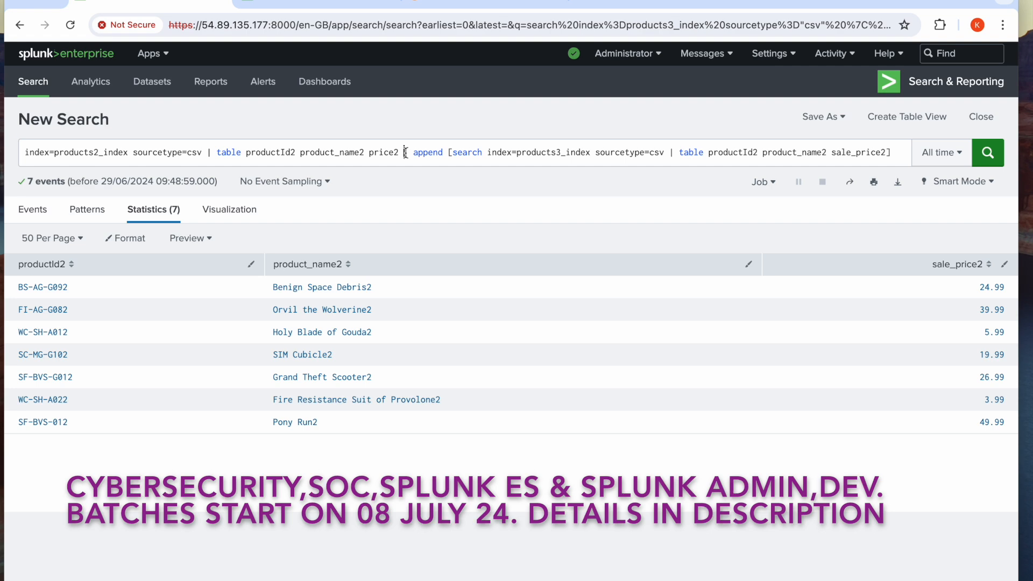
left_click(900, 155, "shift")
key("BackSpace")
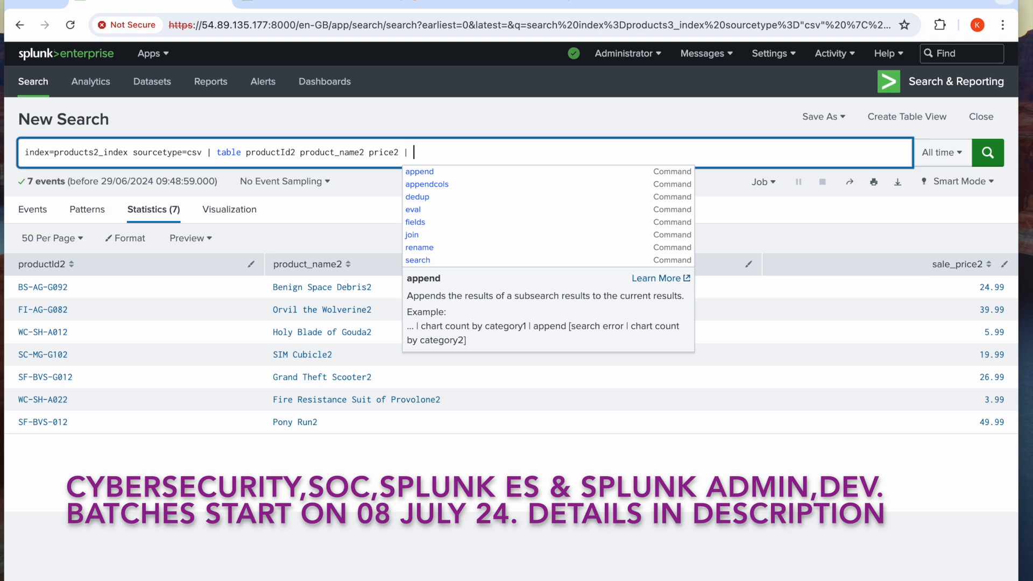
type("join type=")
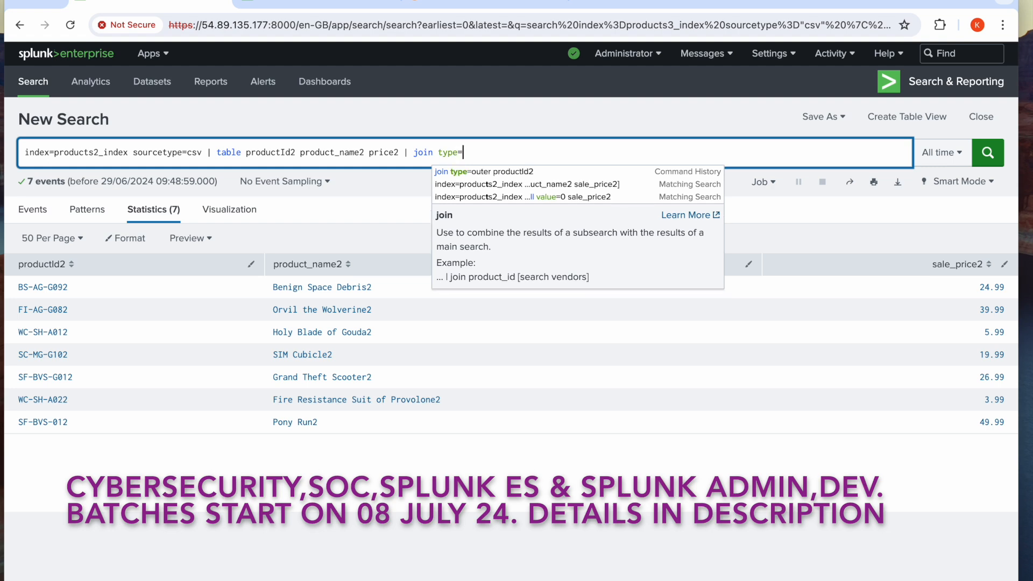
type("outer")
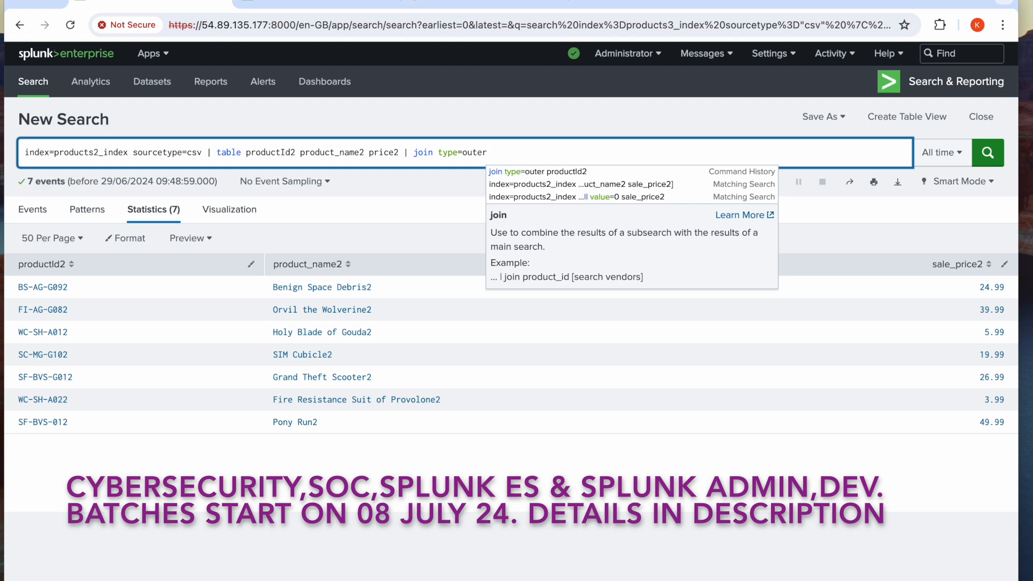
type("product")
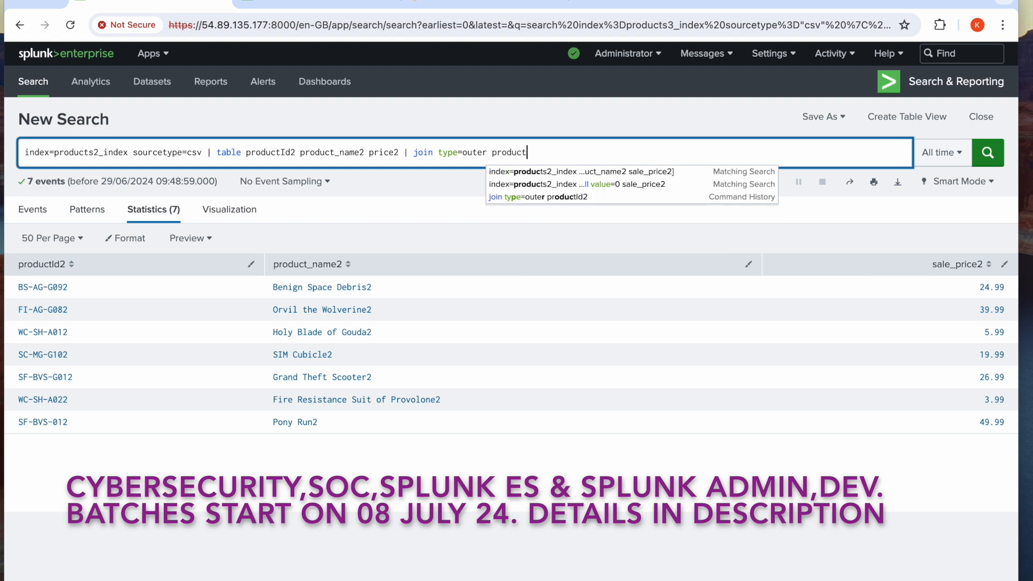
type("Id2")
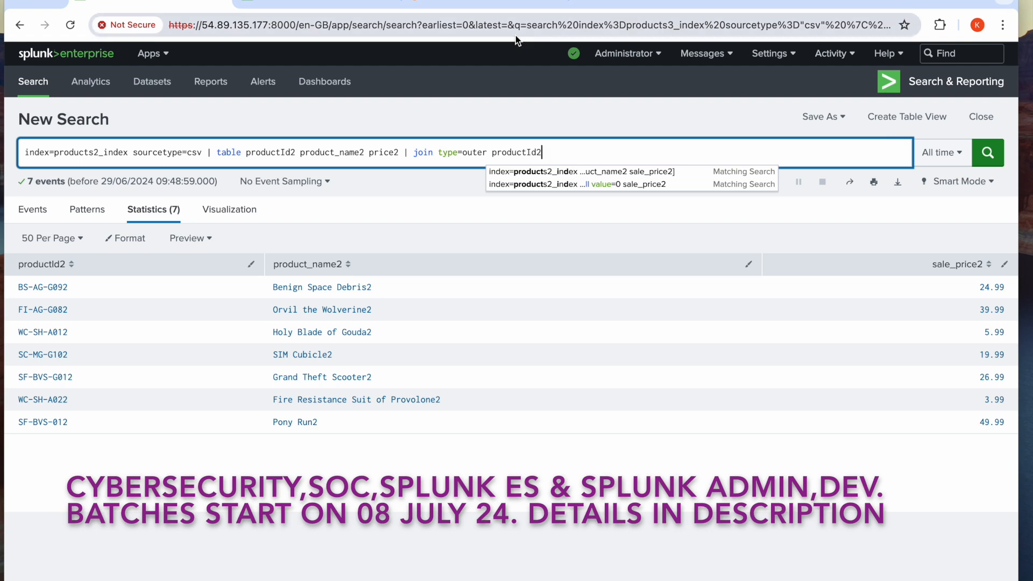
In the other Splunk search, reduce the query to index=products3_index sourcetype=csv | table productId2 product_name2 sale_price2 and run it
left_click(360, 2)
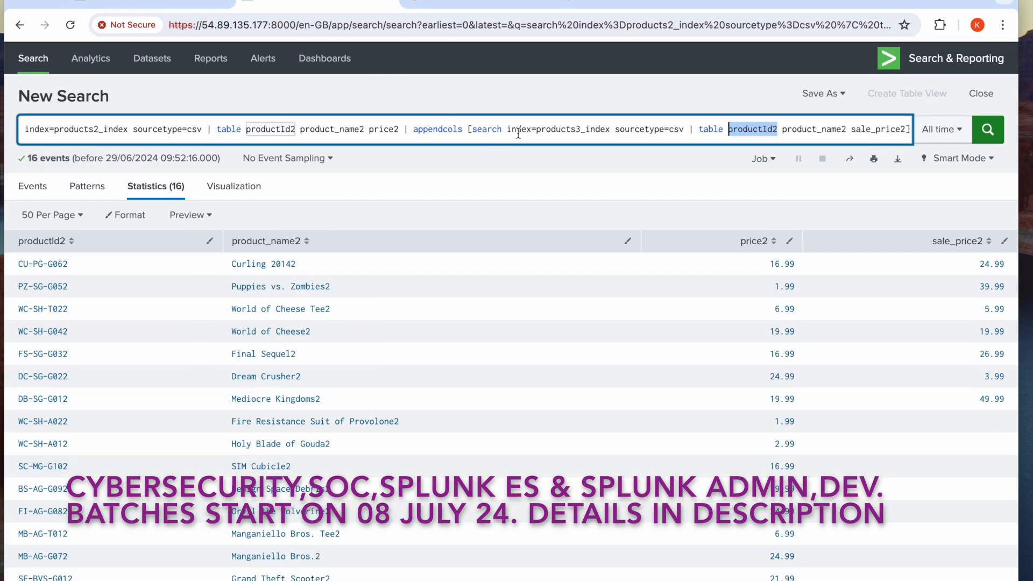
left_click_drag(507, 131, 61, 122)
key("BackSpace")
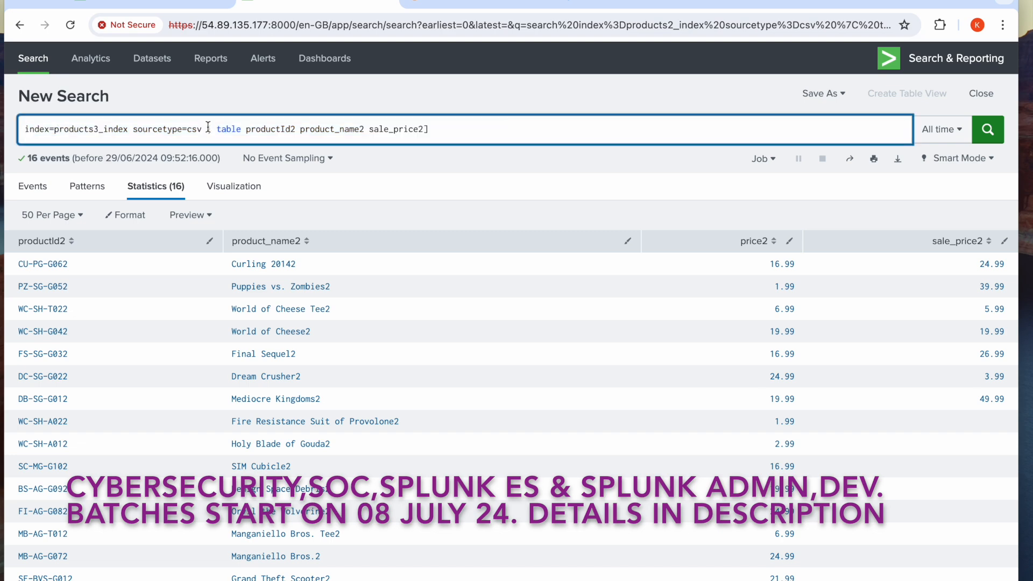
key("BackSpace")
left_click(985, 136)
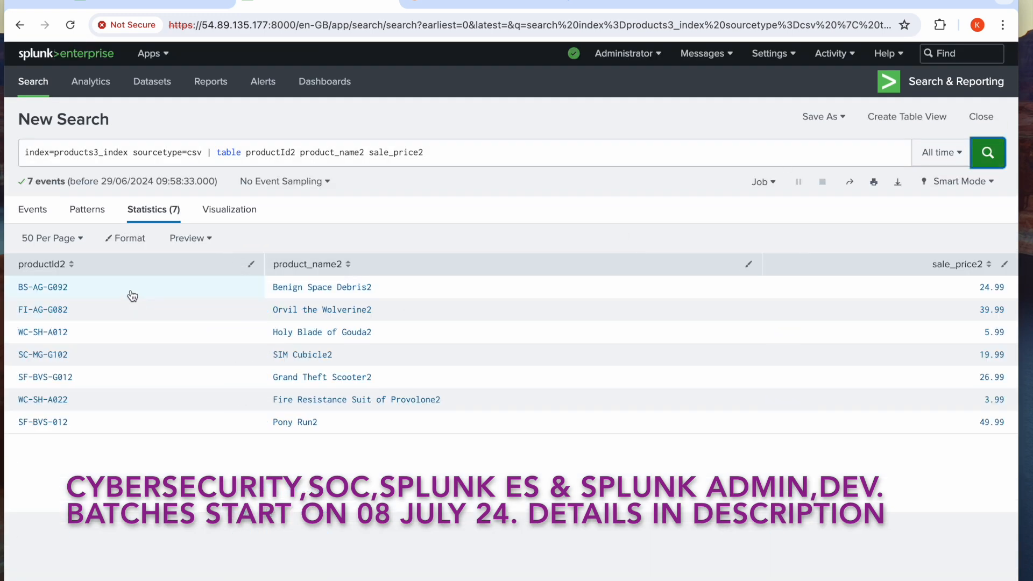
Compare the join query's productId2 field with the productId2 column in the products3_index results
left_click(180, 5)
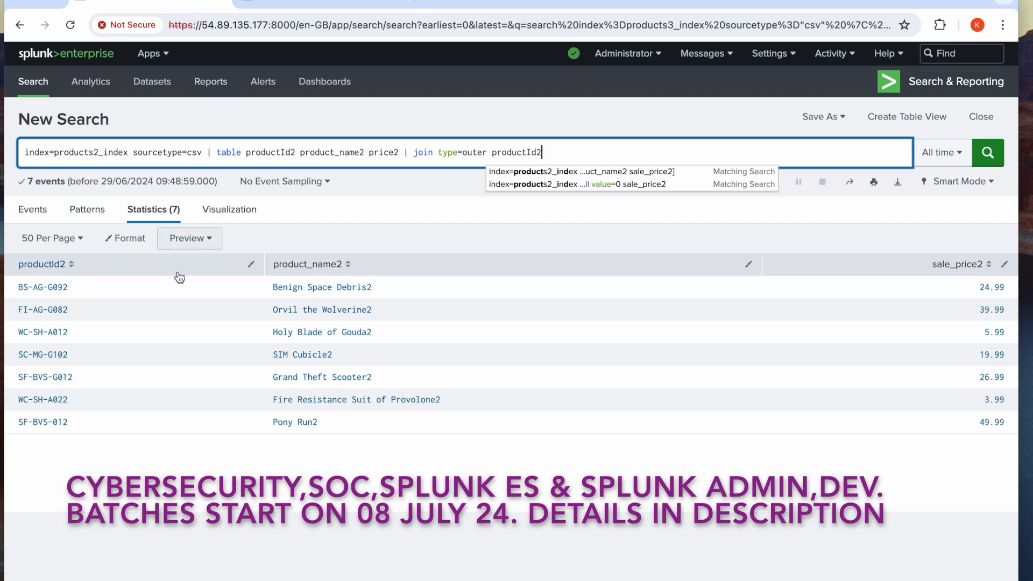
key("ctrl+Tab")
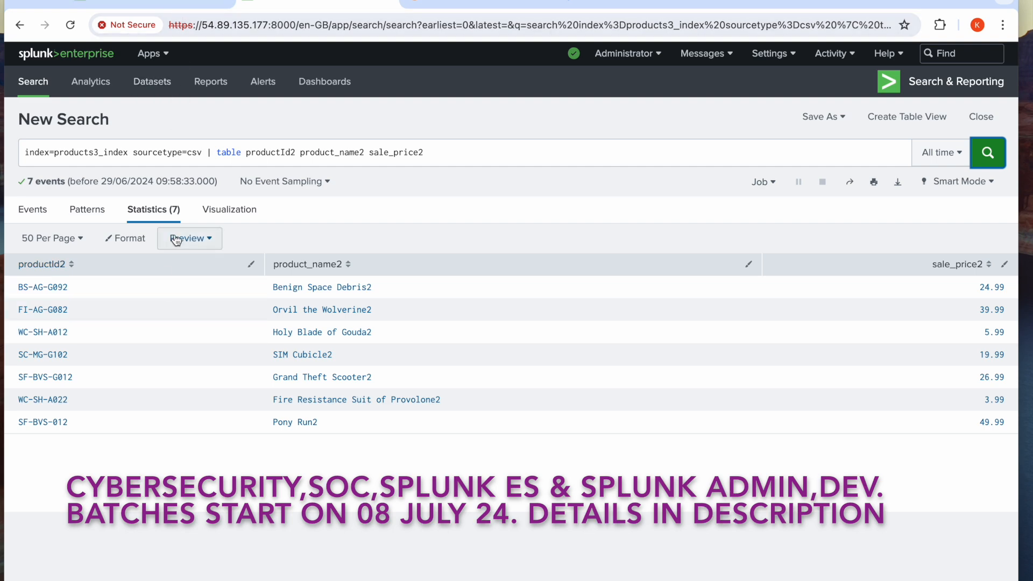
left_click(180, 5)
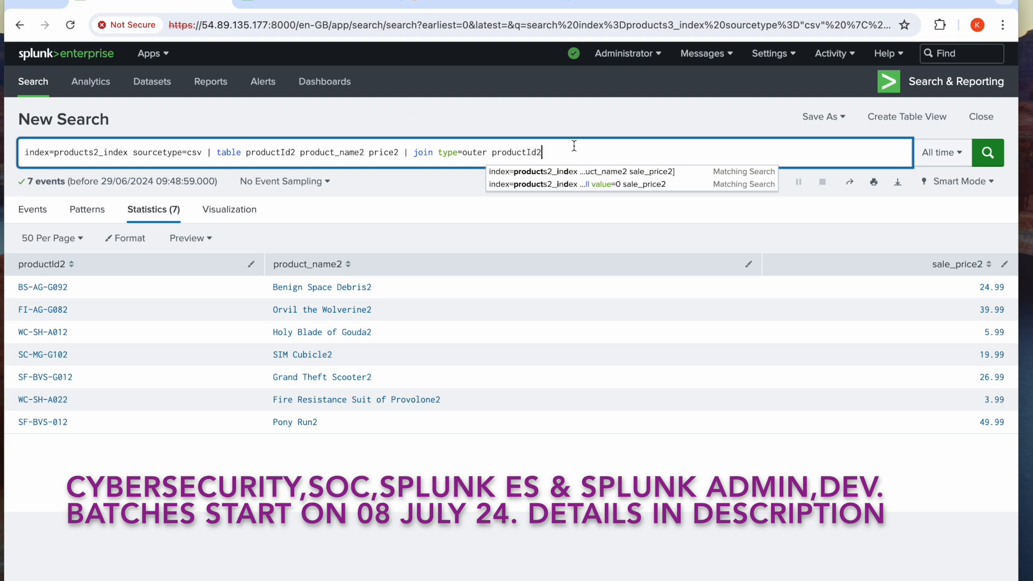
double_click(509, 153)
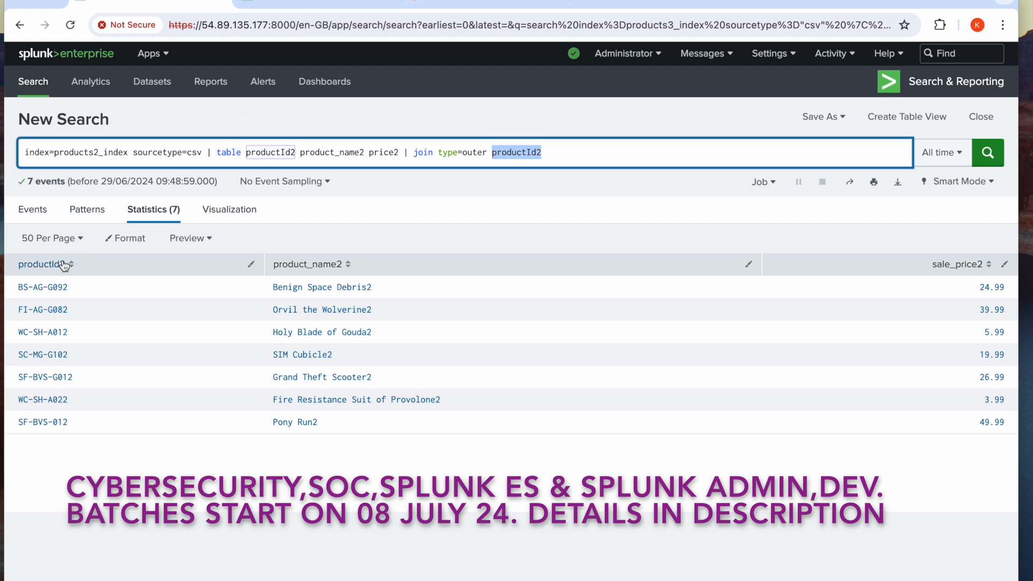
left_click(290, 2)
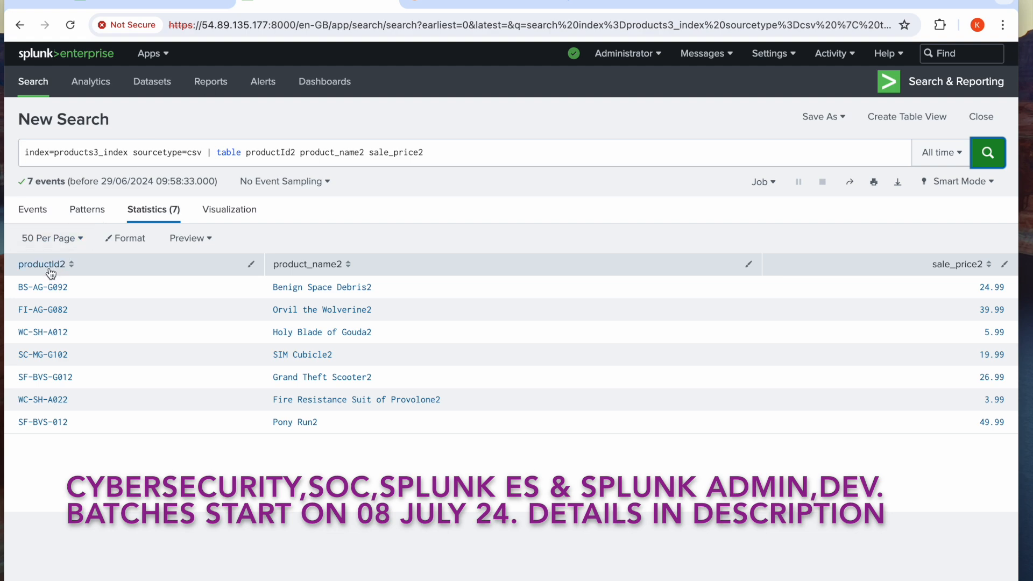
left_click(144, 3)
Start the subsearch after the join field with [search index-products3_index sourcetype=csv
left_click(589, 151)
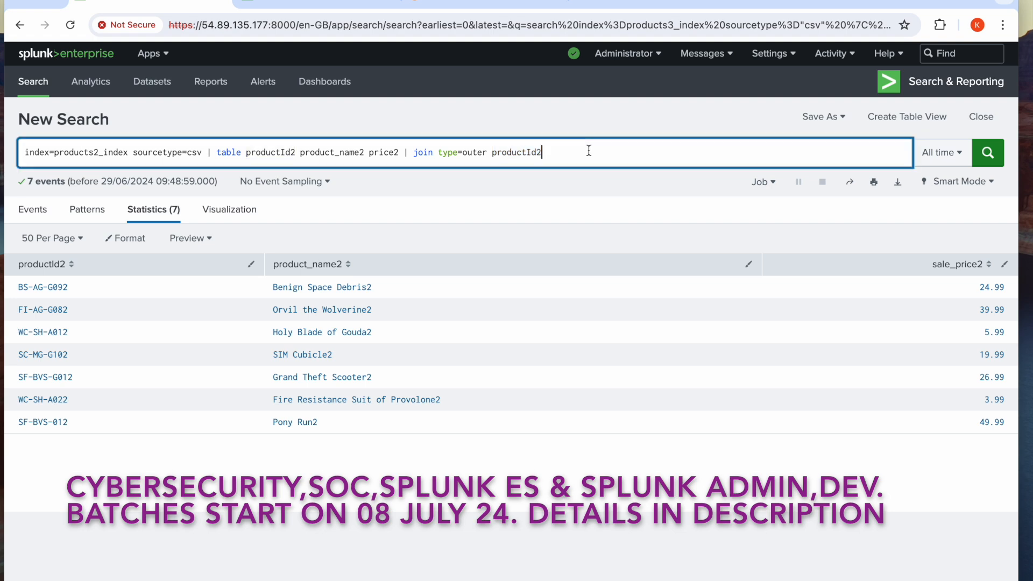
type("[")
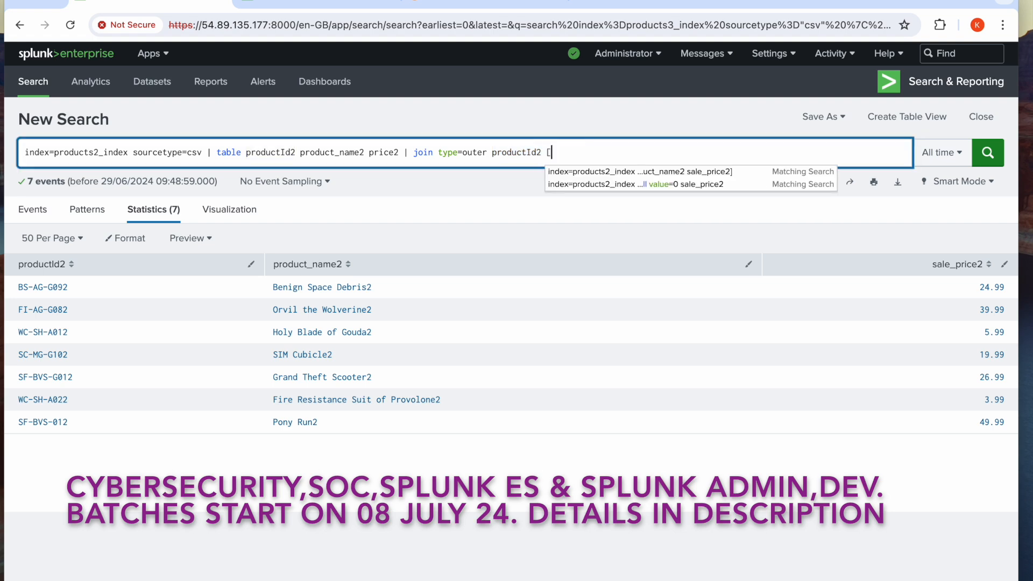
type("search index")
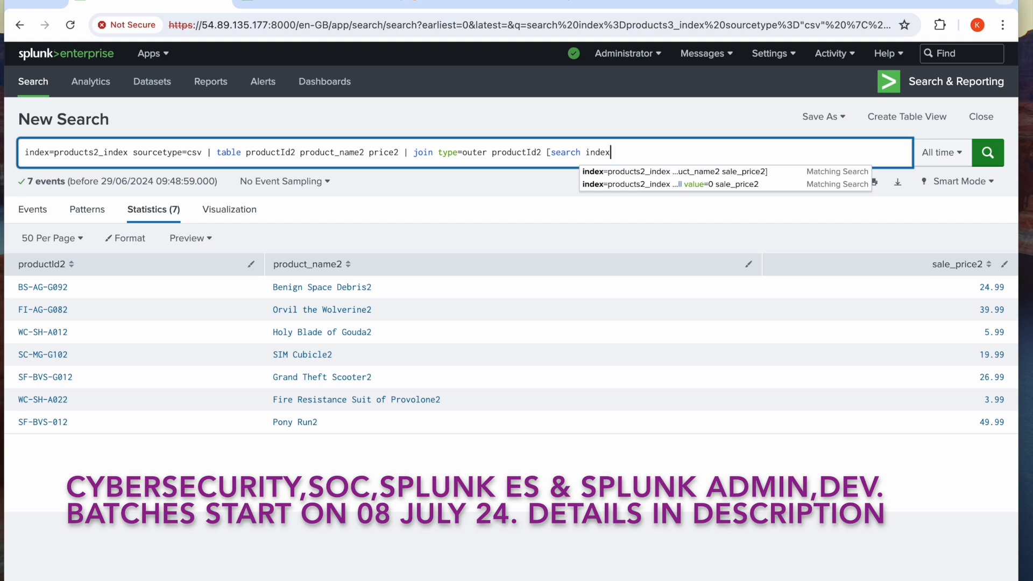
type("-pr")
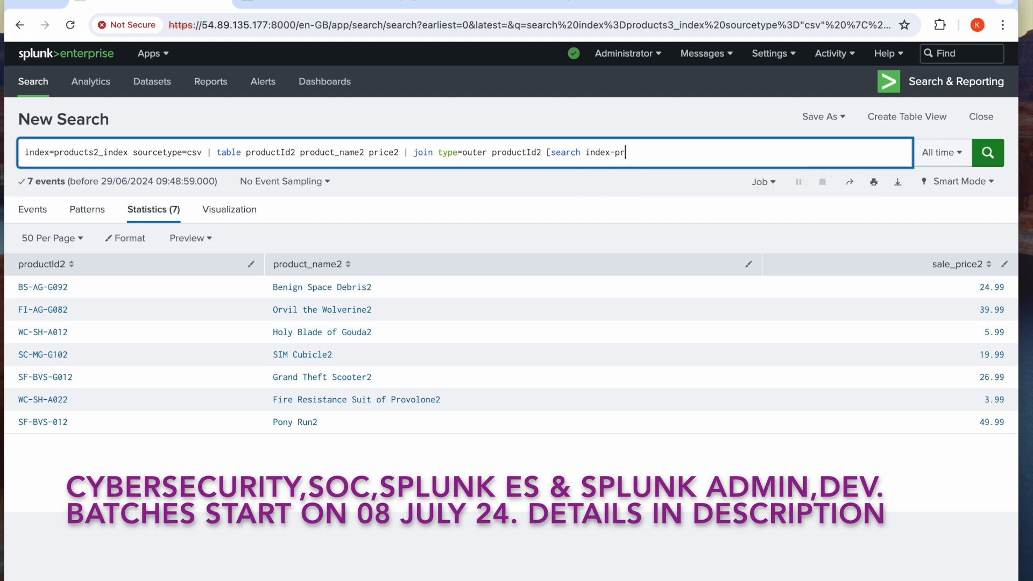
type("oducts3_index sourcetype=cs")
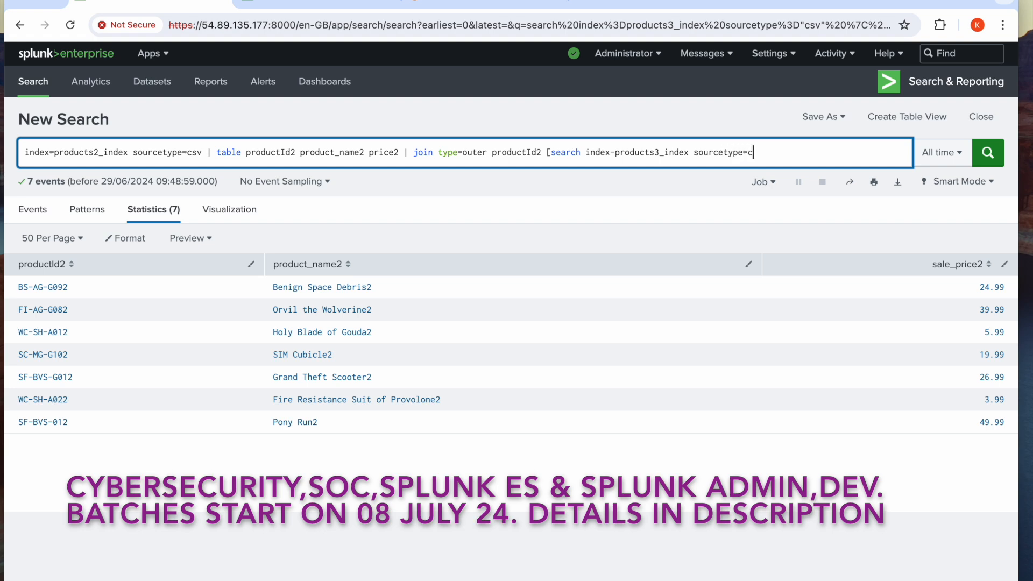
type("v | tab")
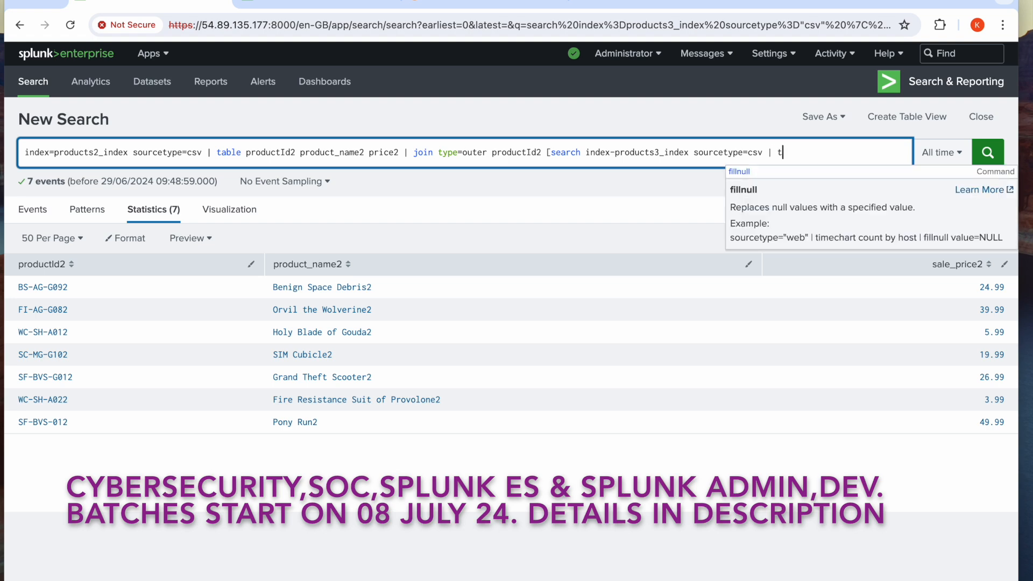
type("le prod")
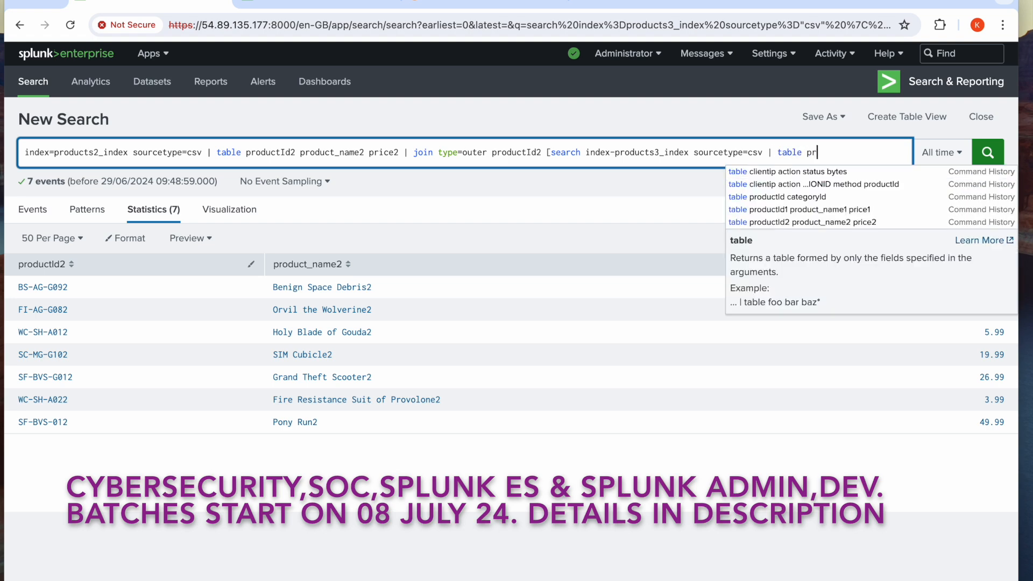
type("ucts")
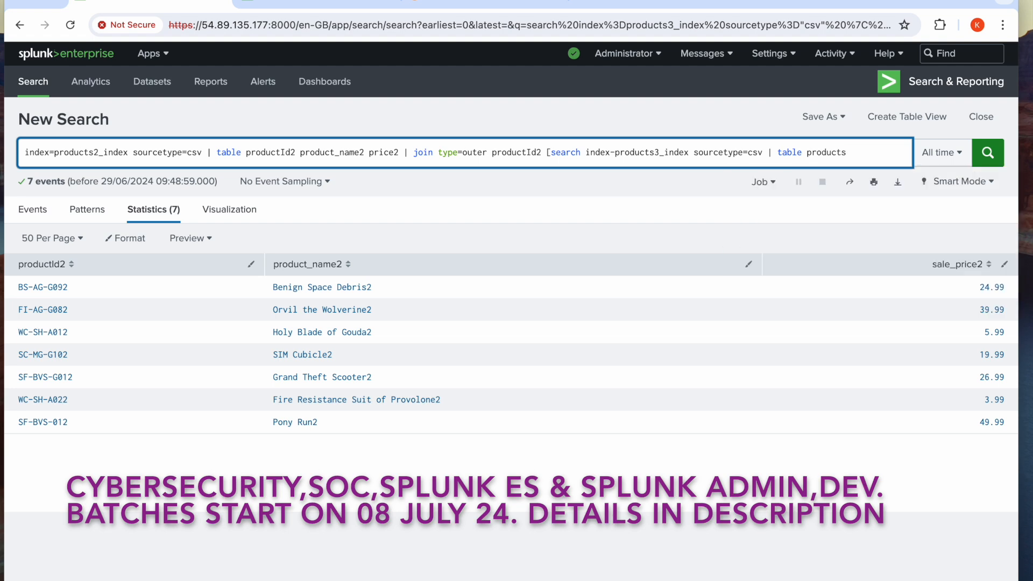
type("Id2 product_name2 pric")
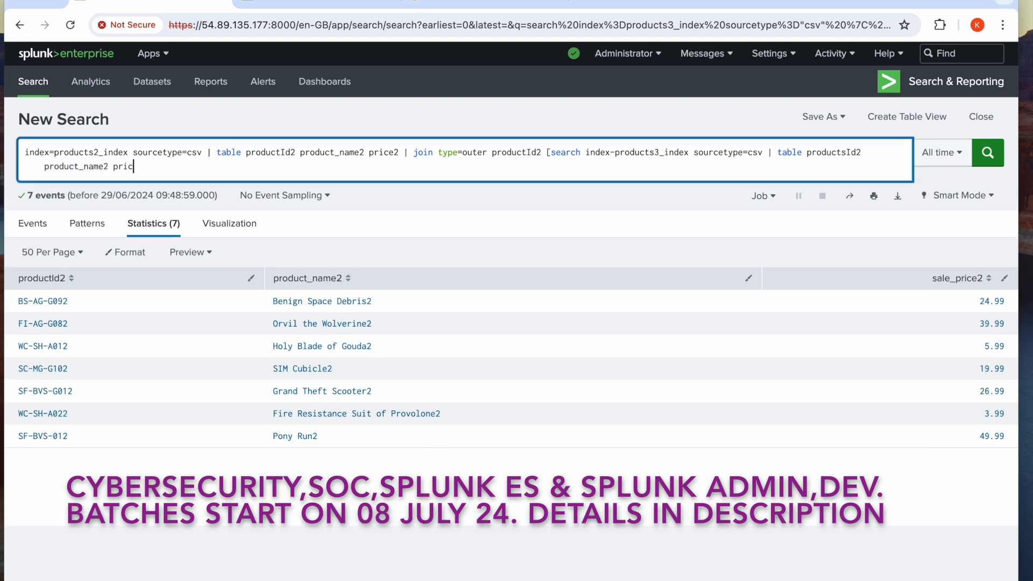
Finish the subsearch's field list with sale_price2, close its bracket and run the join search
key("BackSpace")
key("BackSpace")
key("BackSpace")
key("BackSpace")
type("sale_price2]")
left_click(990, 153)
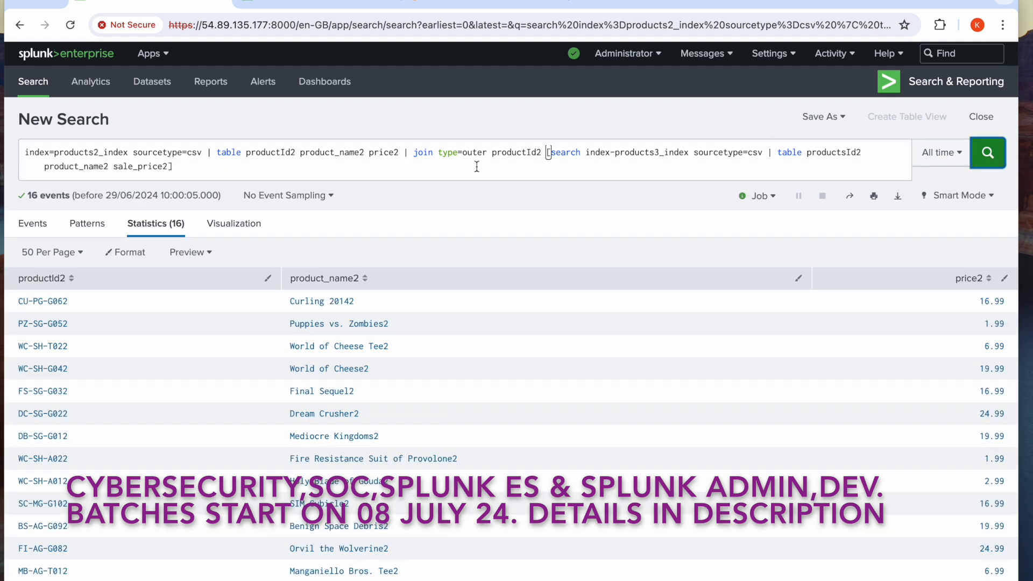
Correct the subsearch's index term to index=products3_index and rerun the search
scroll(478, 166, "down", 1)
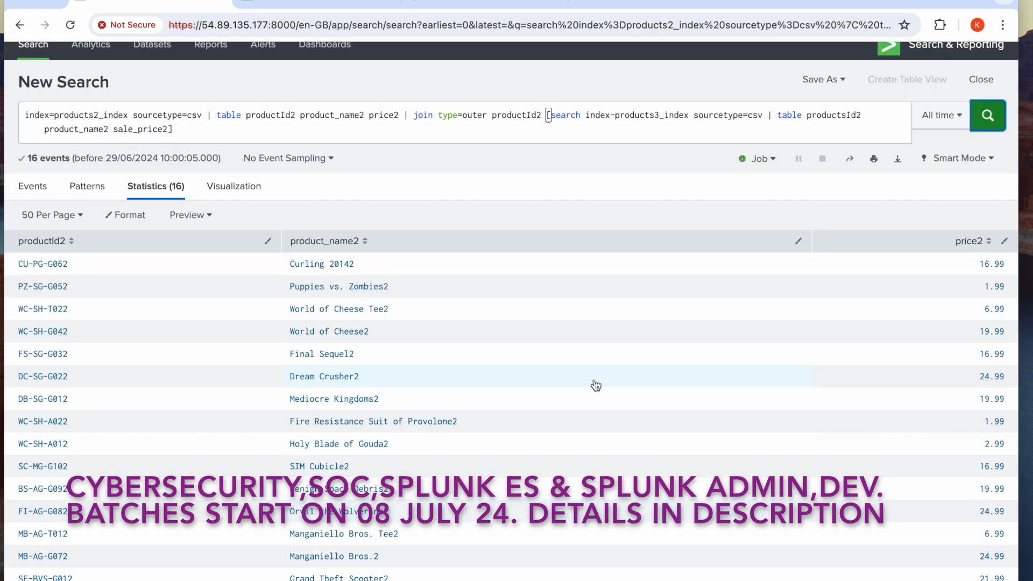
left_click(616, 115)
key("BackSpace")
type("=")
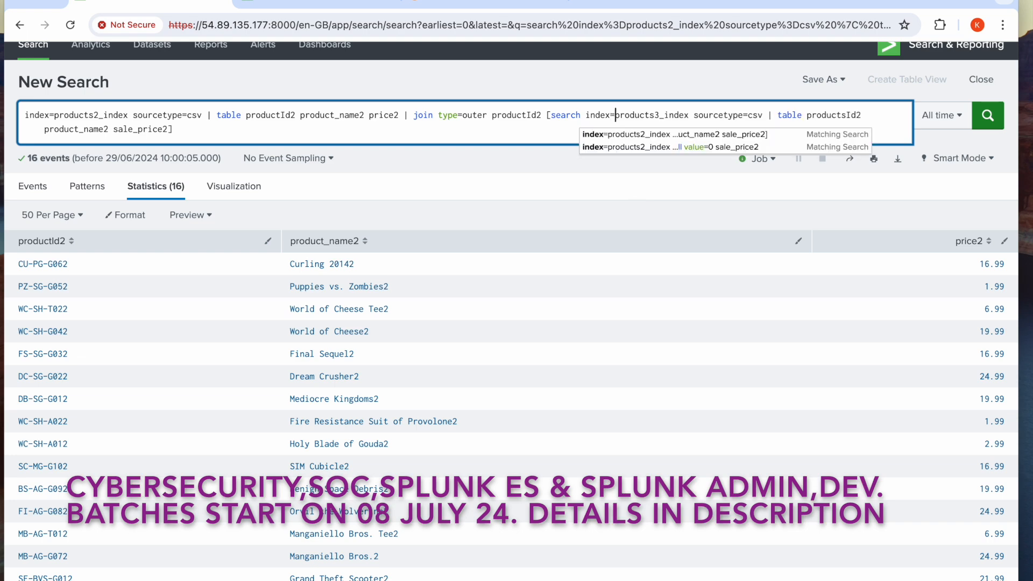
left_click(989, 114)
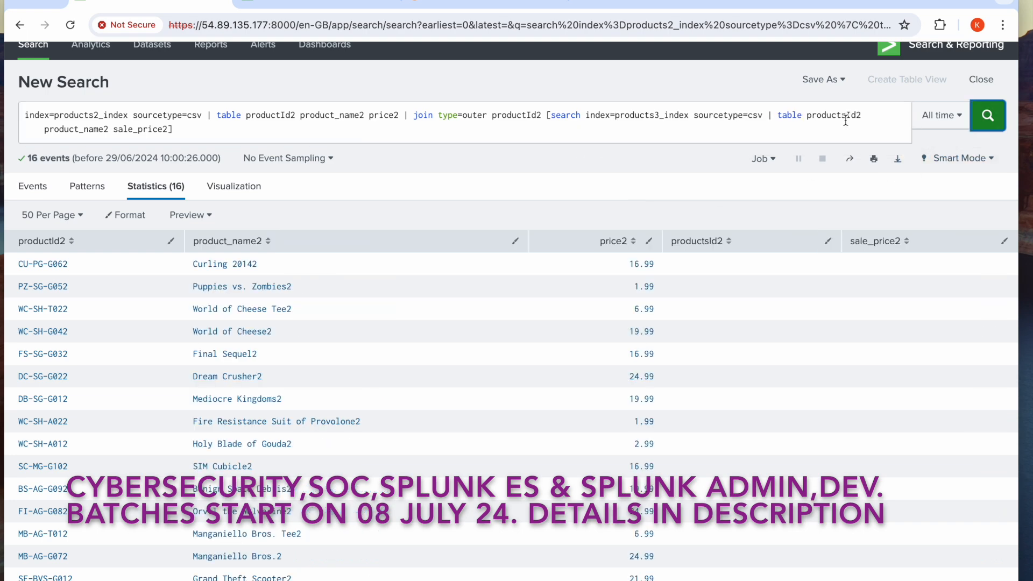
Correct the first table field in the subsearch to productId2 and rerun the join search
left_click(845, 116)
key("BackSpace")
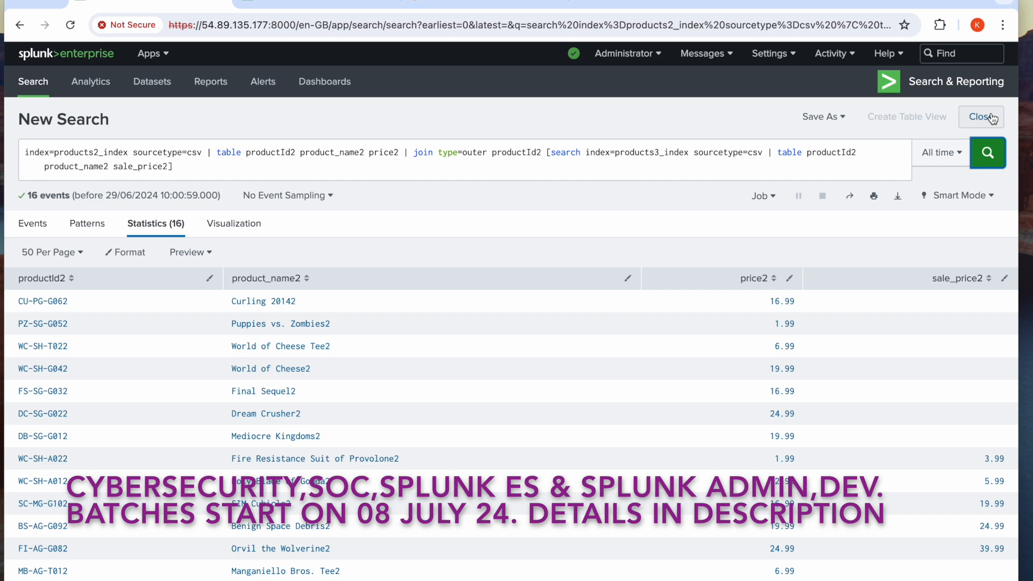
Compare the outer join results with the separate products3_index search results, checking product names and sale_price2 values
scroll(575, 499, "down", 1)
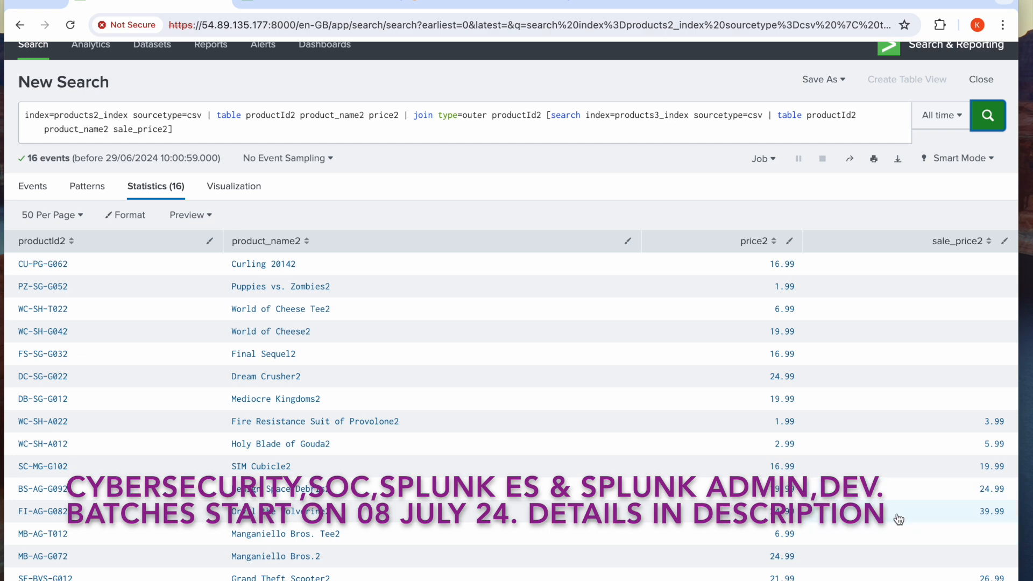
left_click(315, 4)
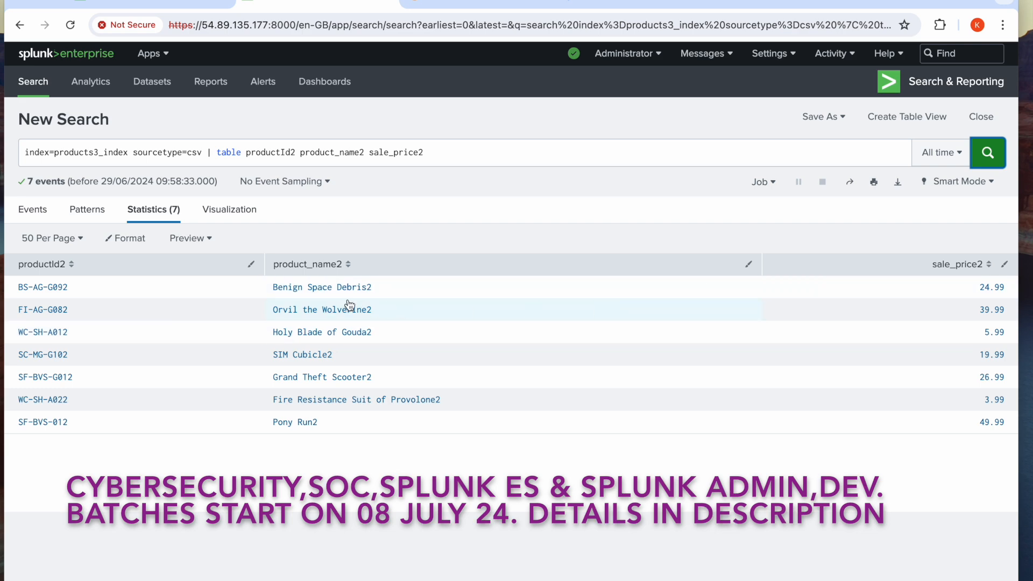
left_click(162, 5)
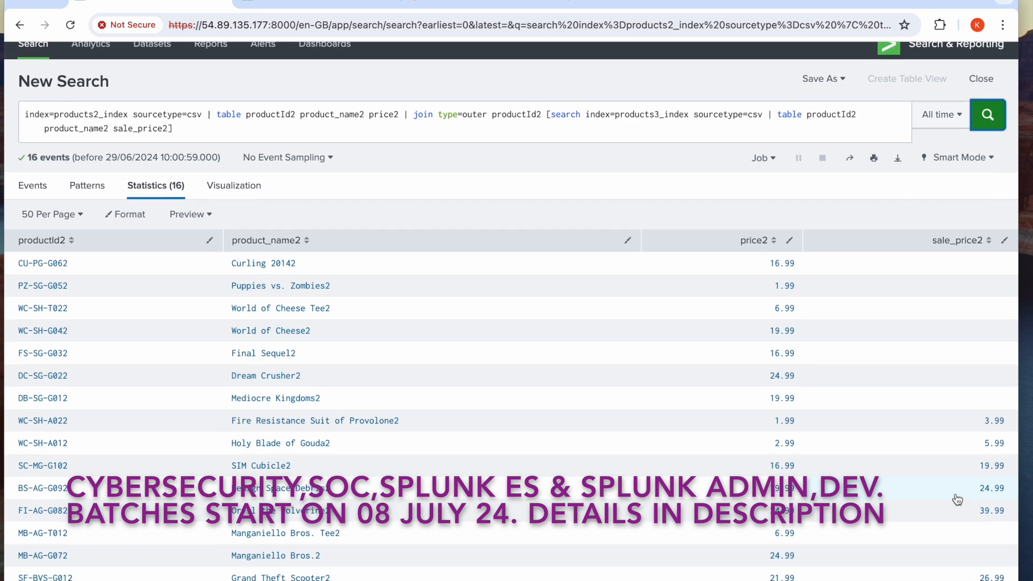
left_click(339, 2)
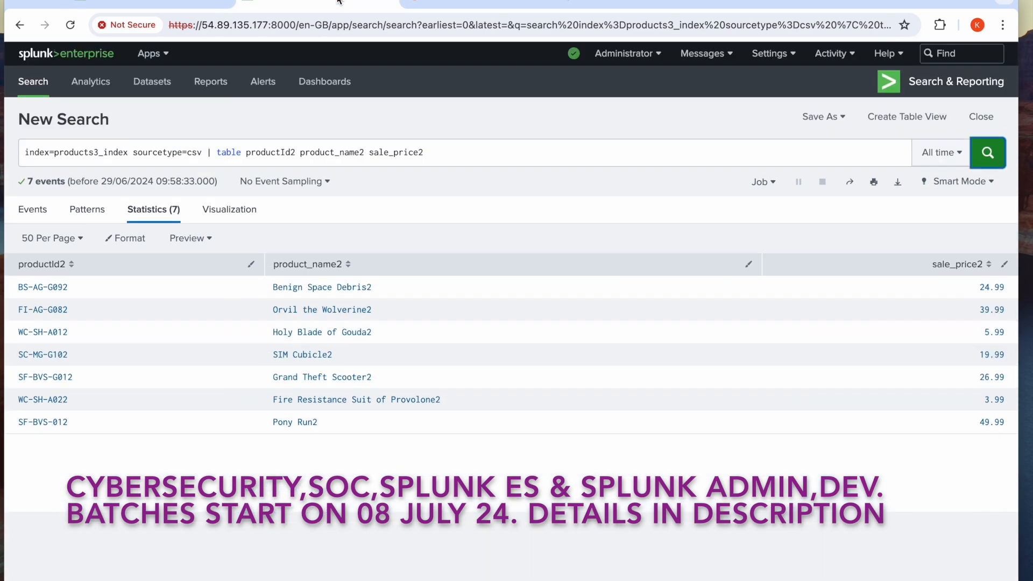
left_click(151, 4)
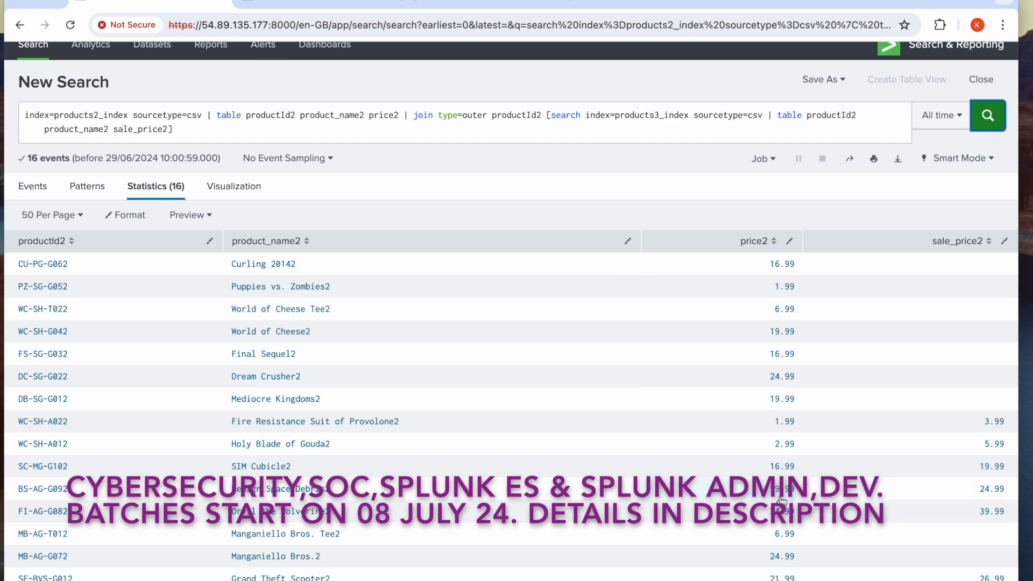
left_click(339, 3)
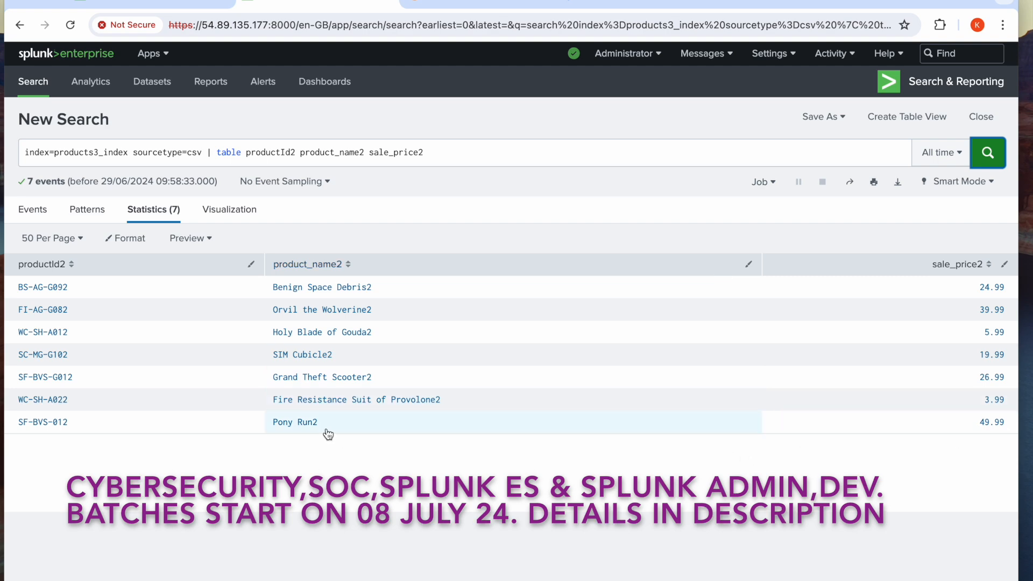
left_click(182, 6)
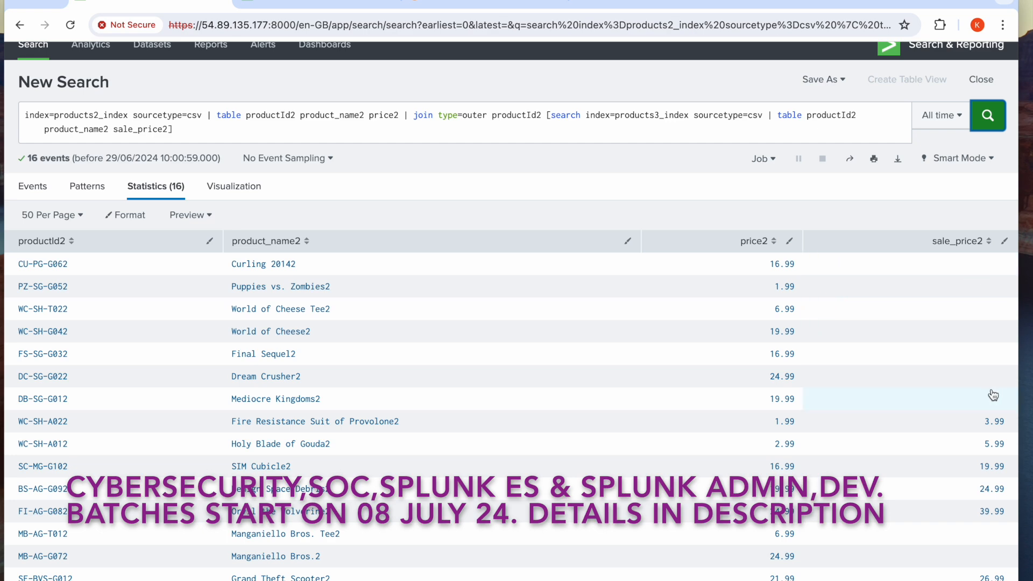
Append | fillnull value=0 sale_price2 after the join subsearch, run the search and review the sale_price2 column
left_click(438, 132)
type("| fin")
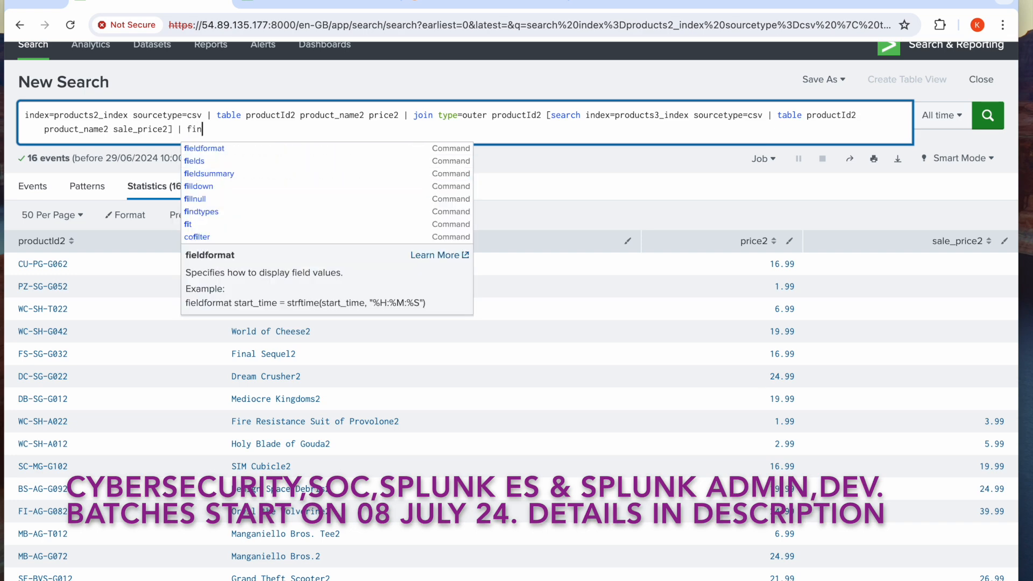
key("BackSpace")
type("lln")
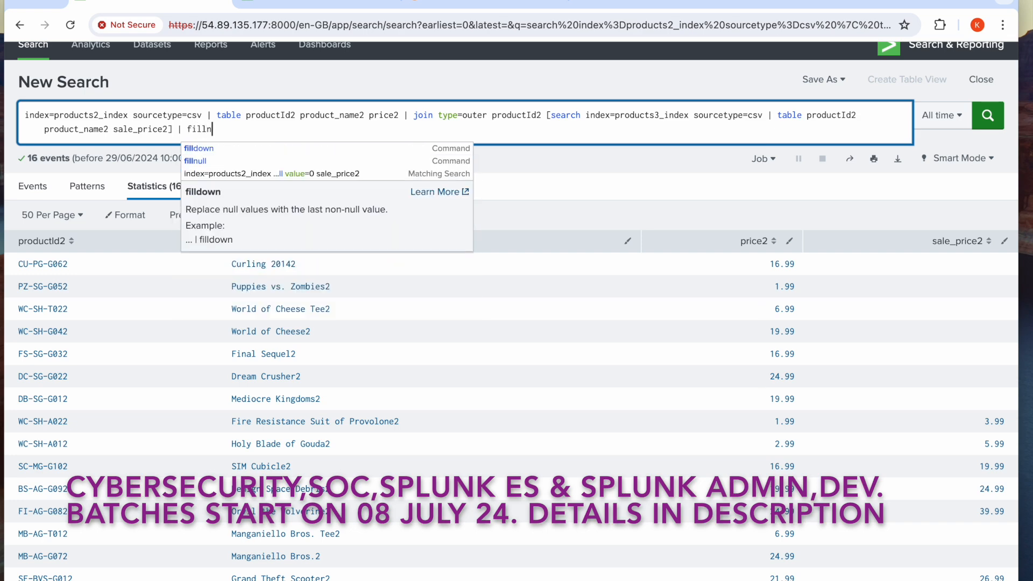
type("ull val")
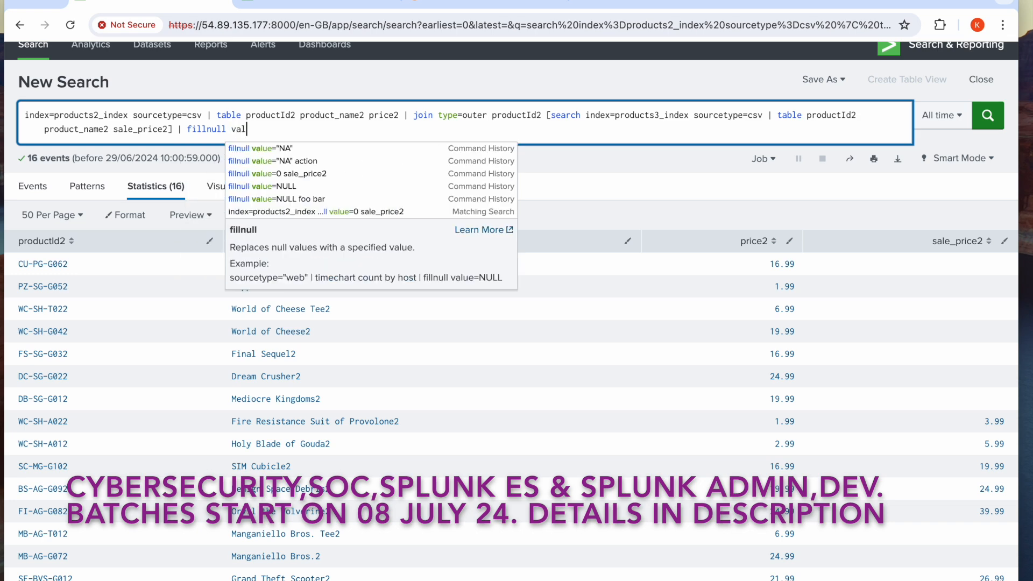
type("ue=0")
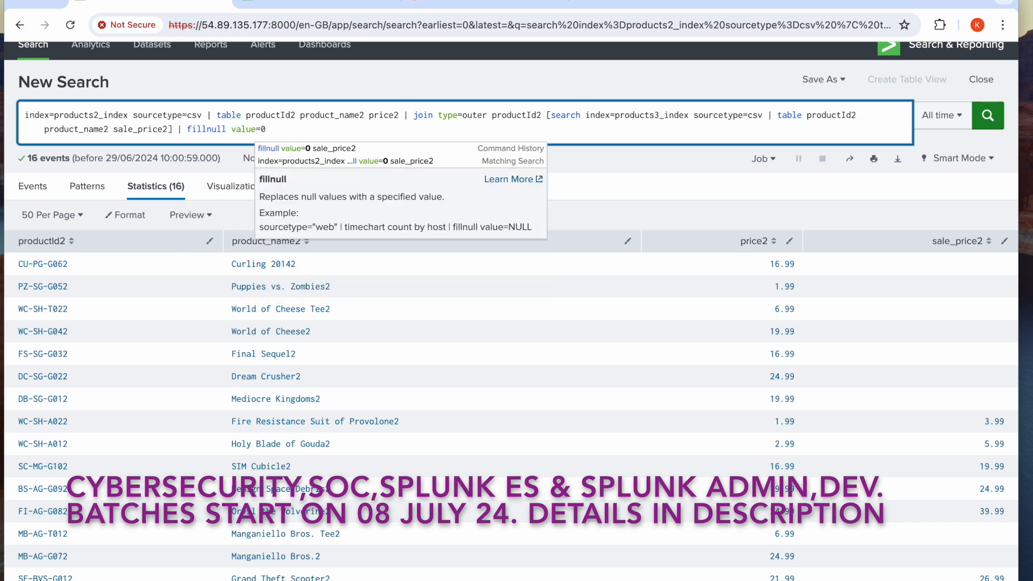
type(" sale")
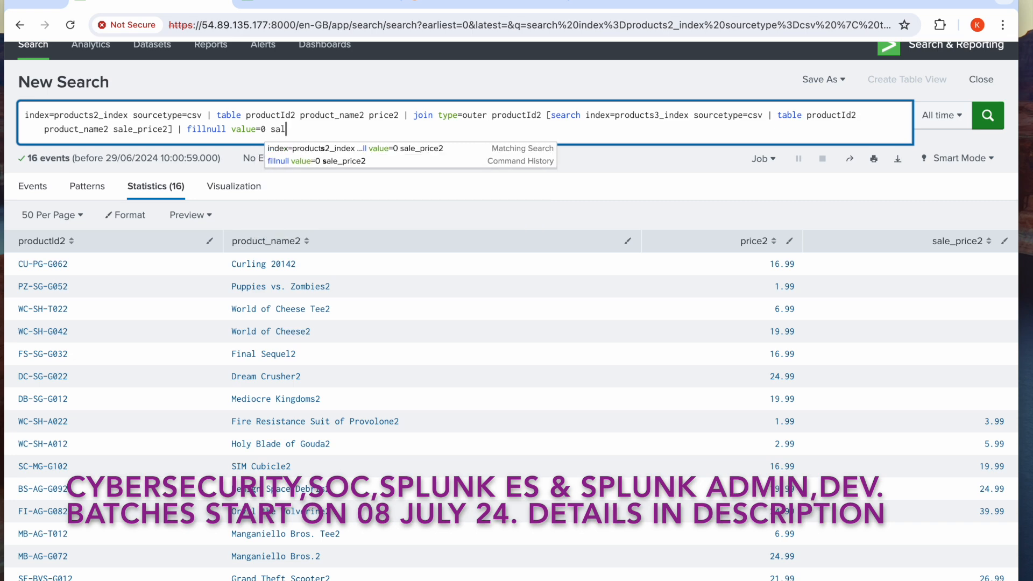
type("_price")
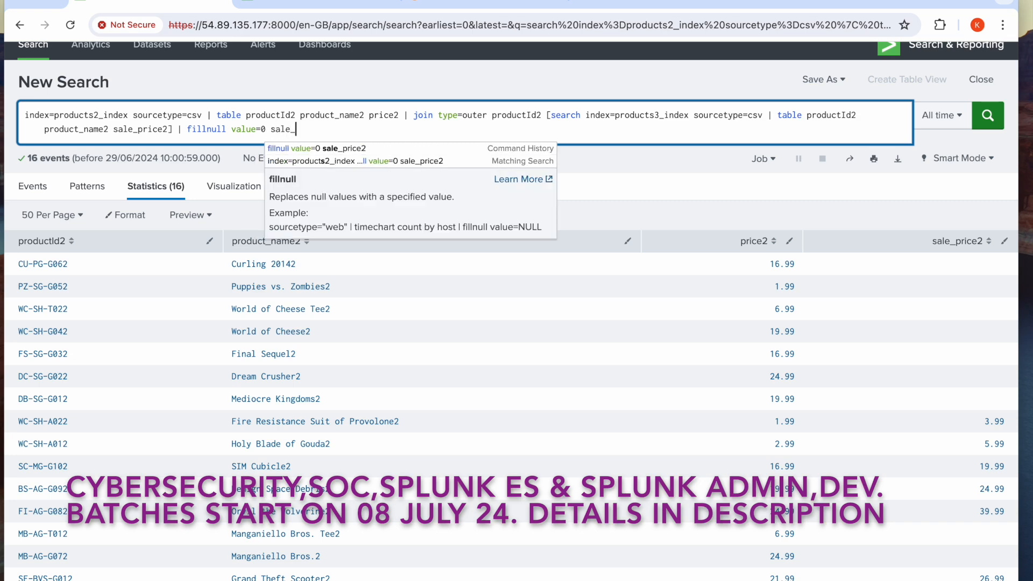
type("2")
left_click(983, 115)
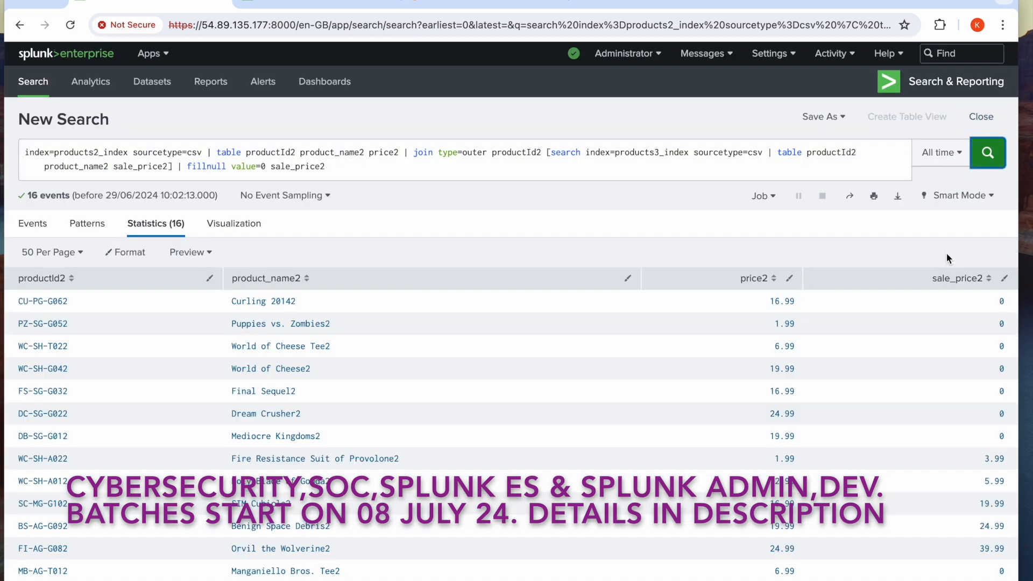
scroll(983, 329, "down", 1)
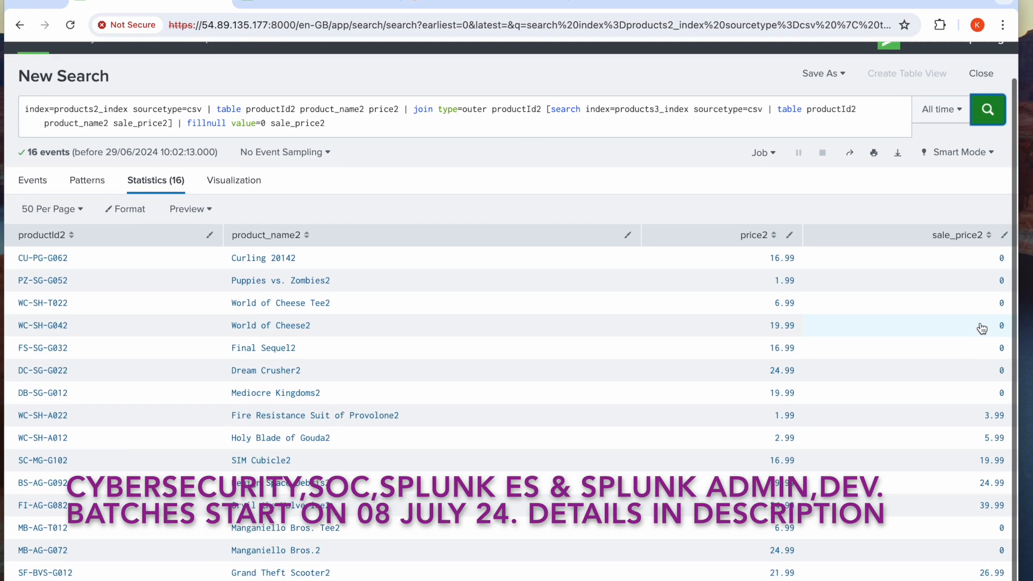